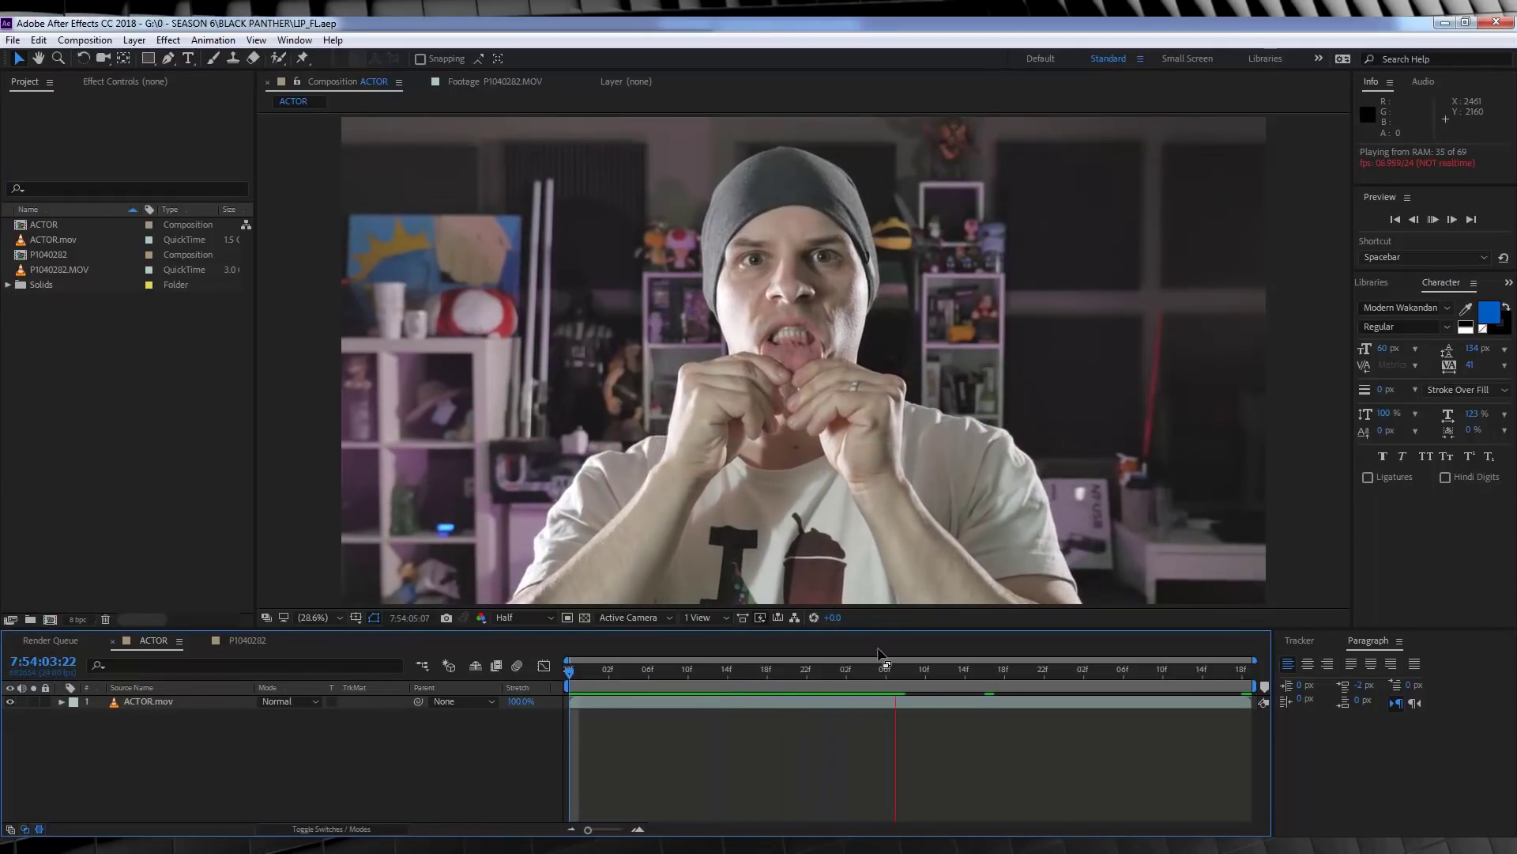
Scrub to the lip pull and send the ACTOR.mov layer to mocha AE for tracking
left_click_drag(707, 675, 561, 661)
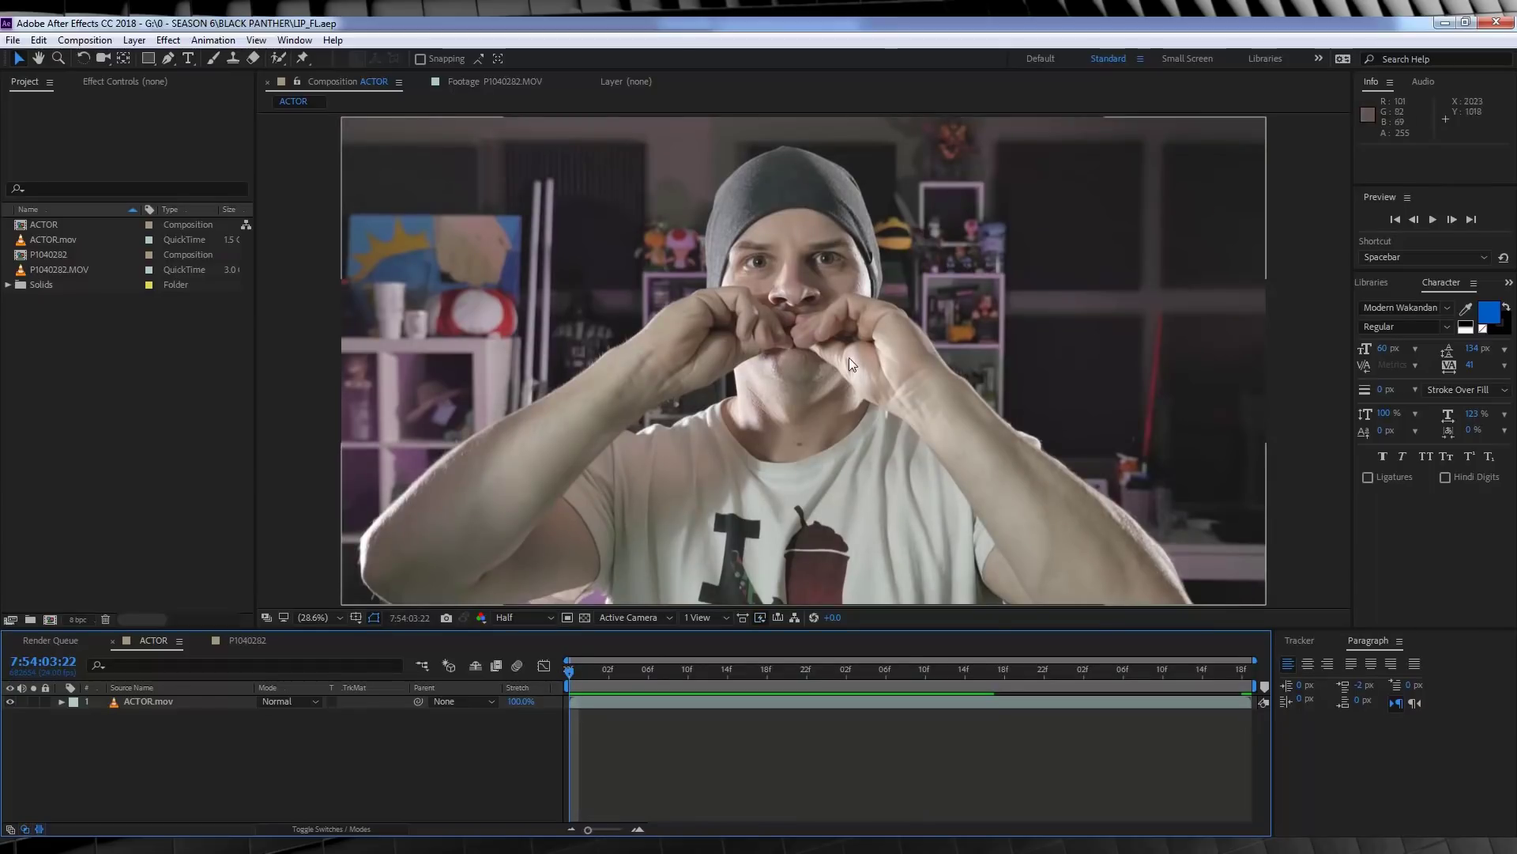
left_click(947, 671)
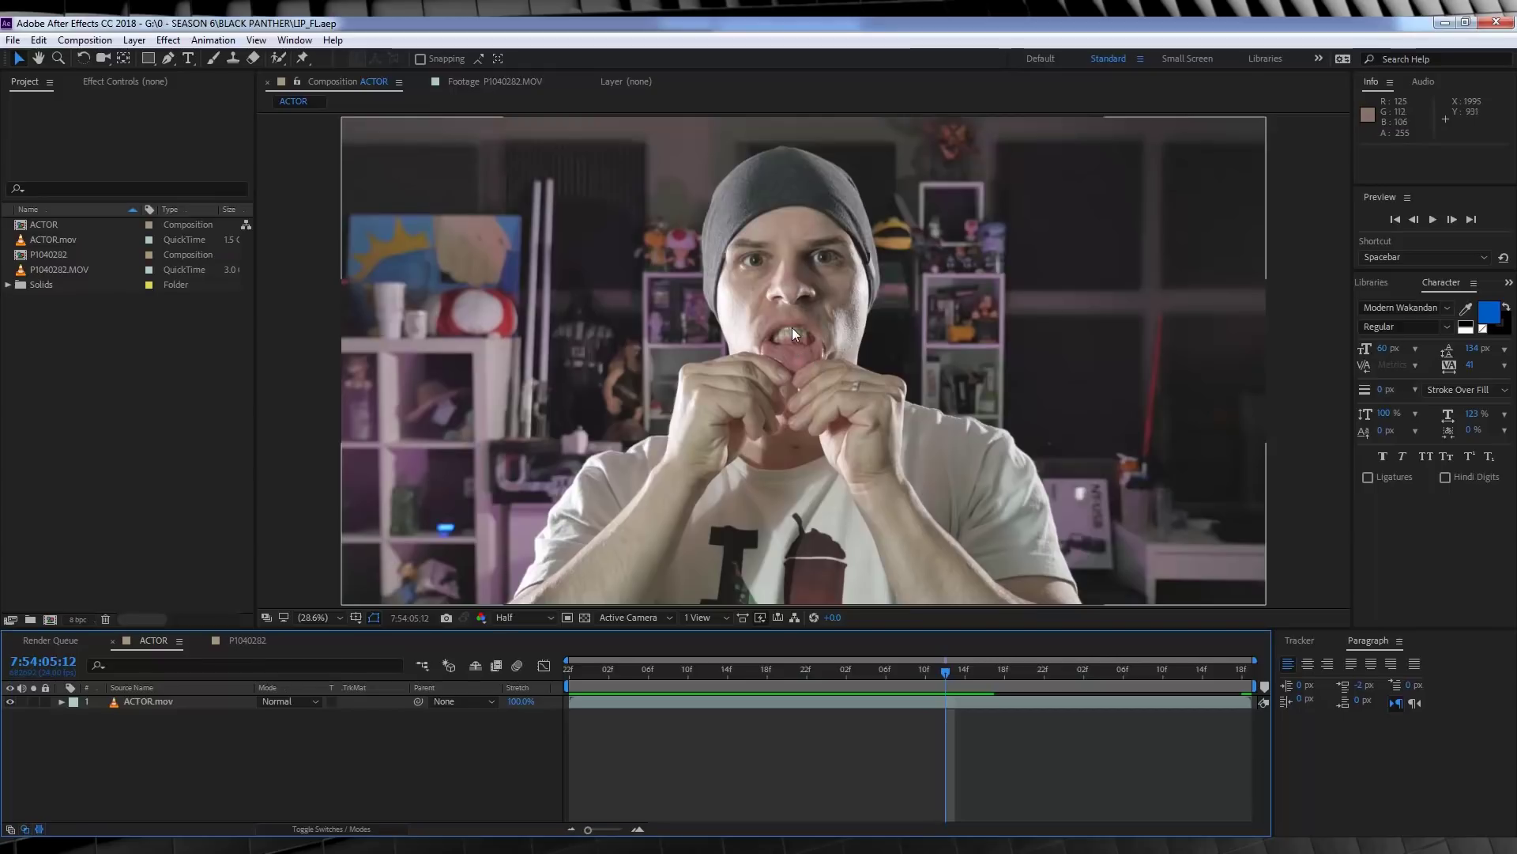
left_click(150, 700)
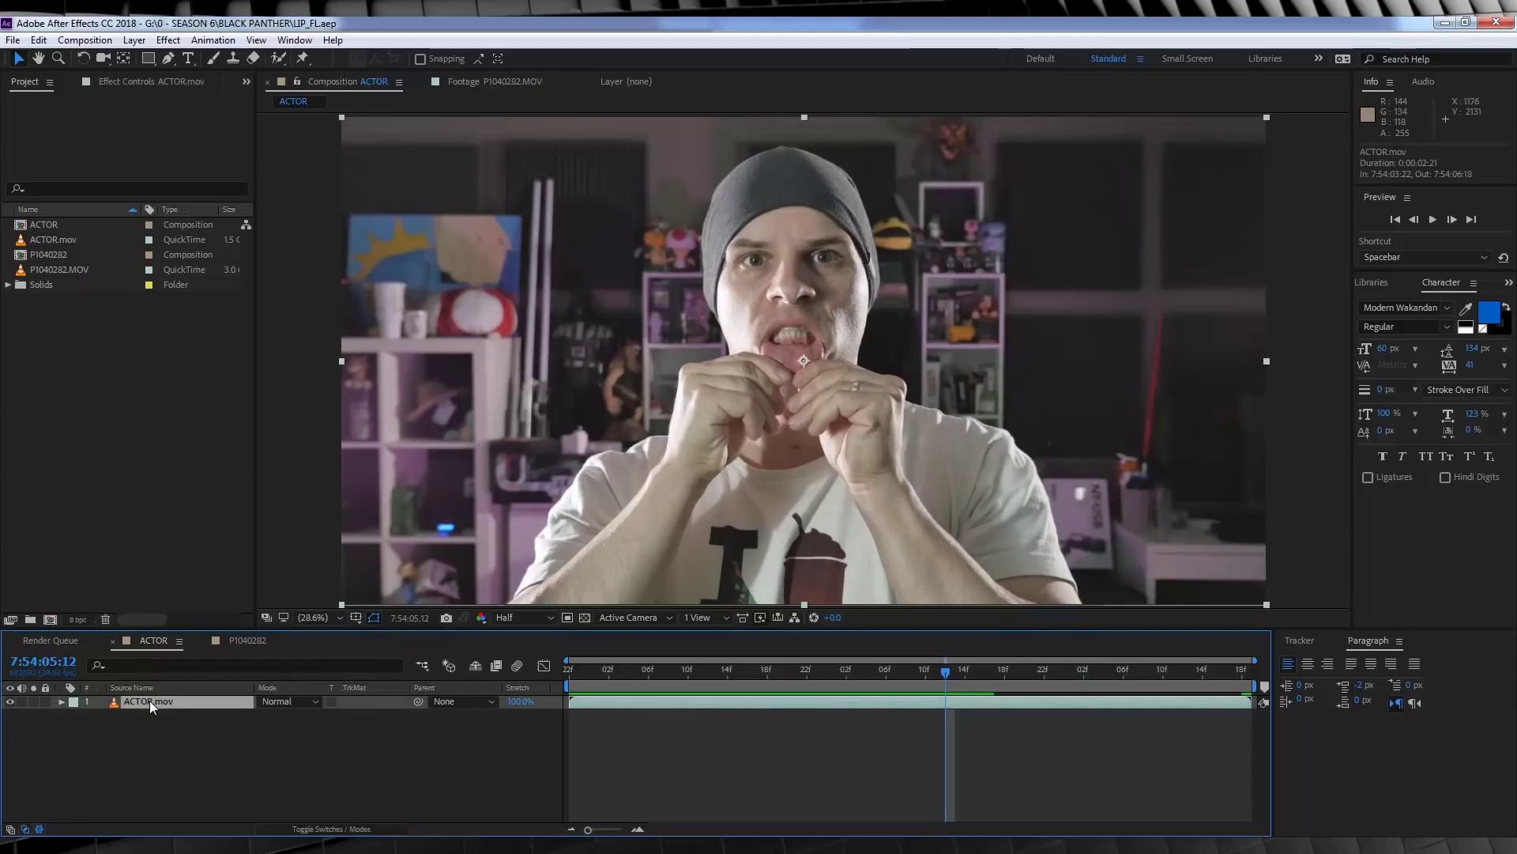
left_click(213, 40)
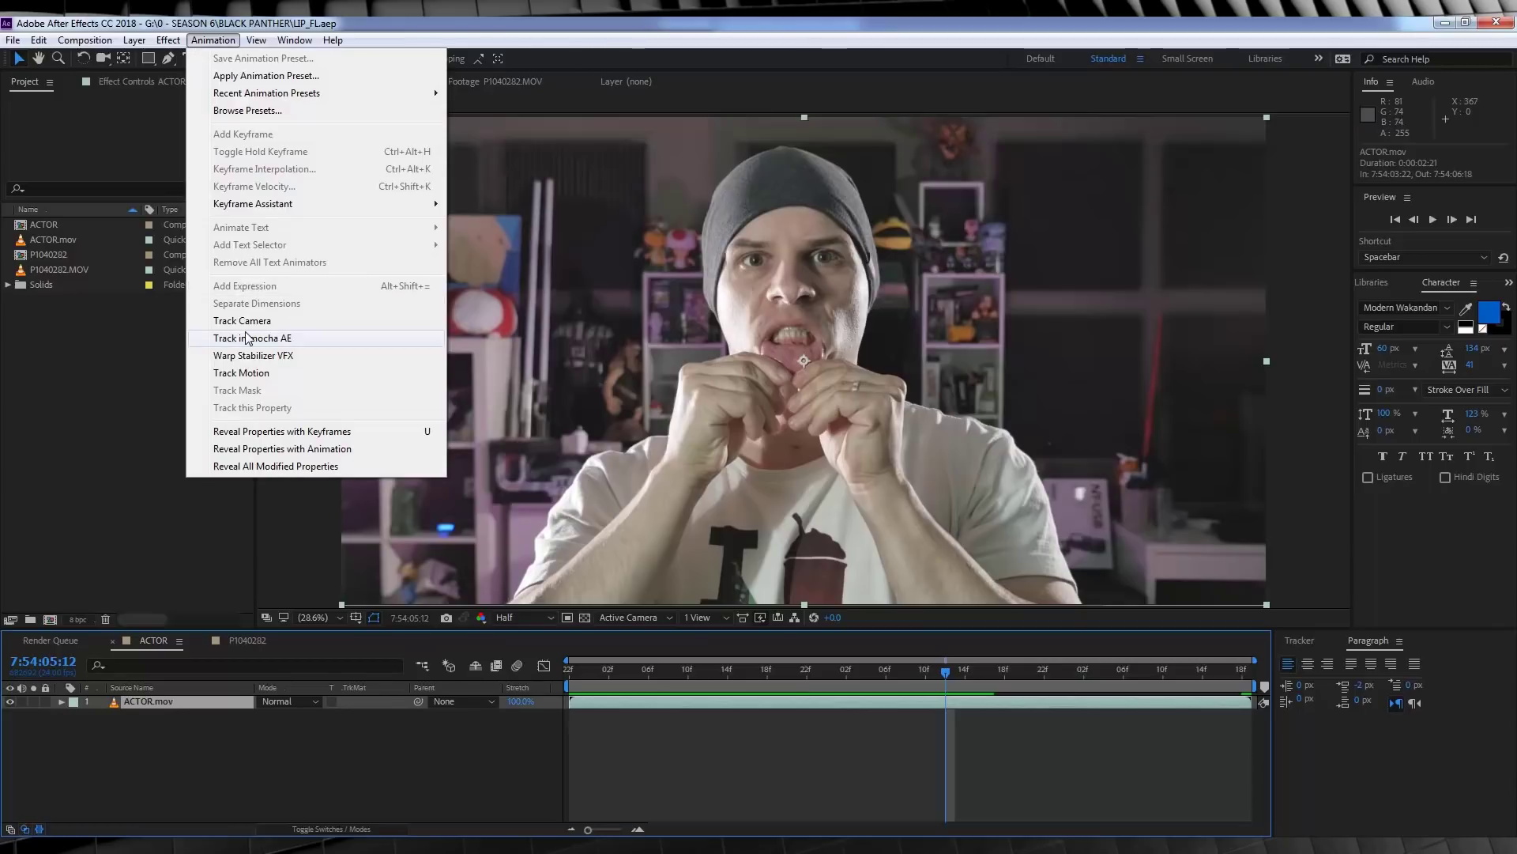
left_click(281, 338)
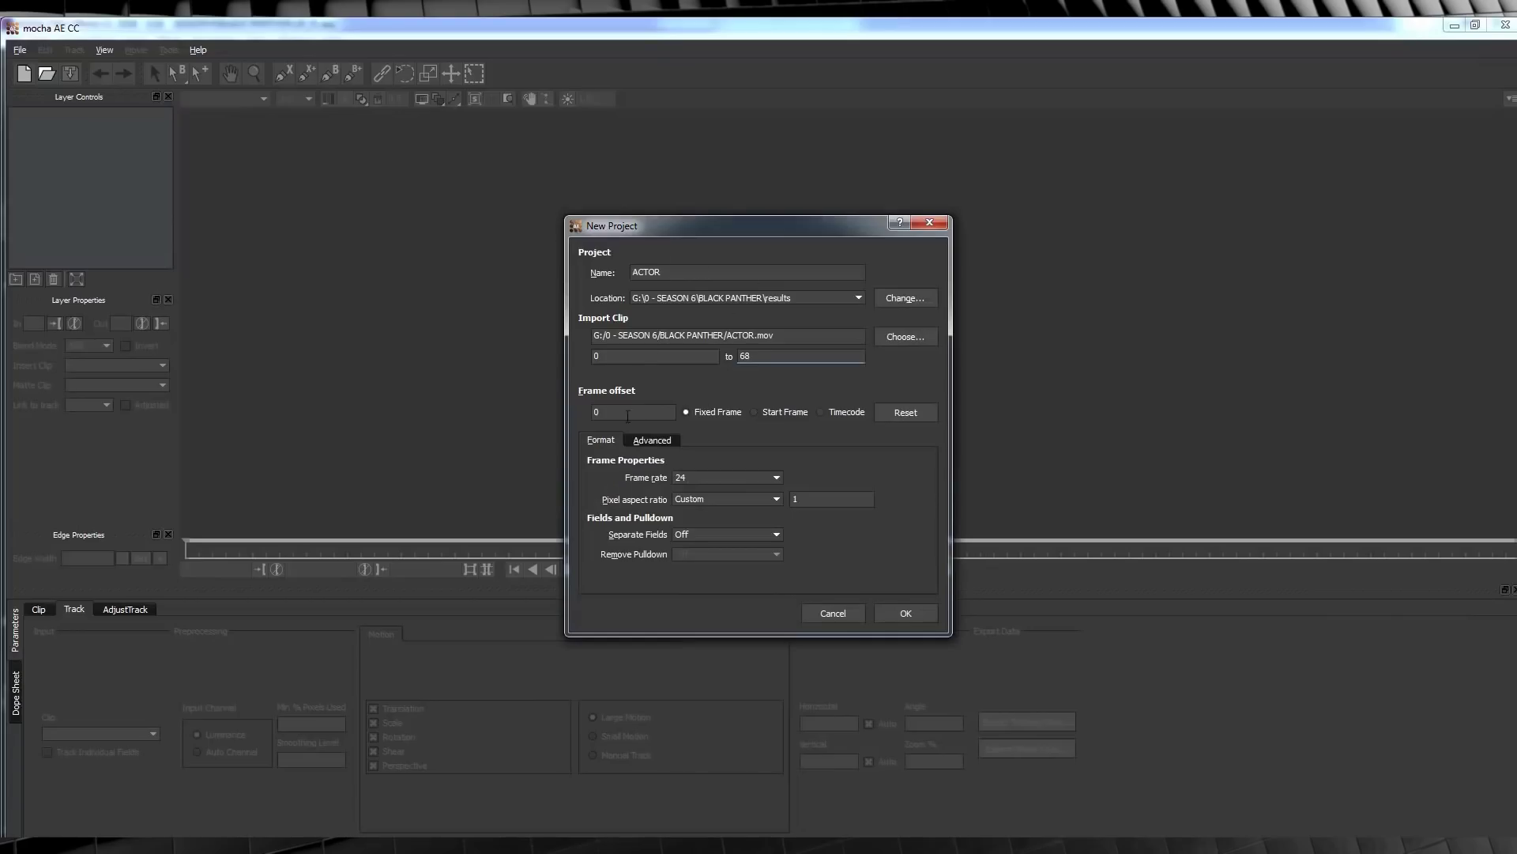
Create the ACTOR mocha project, overwriting ACTOR.mocha, and zoom on the mouth at the last frame
left_click(932, 619)
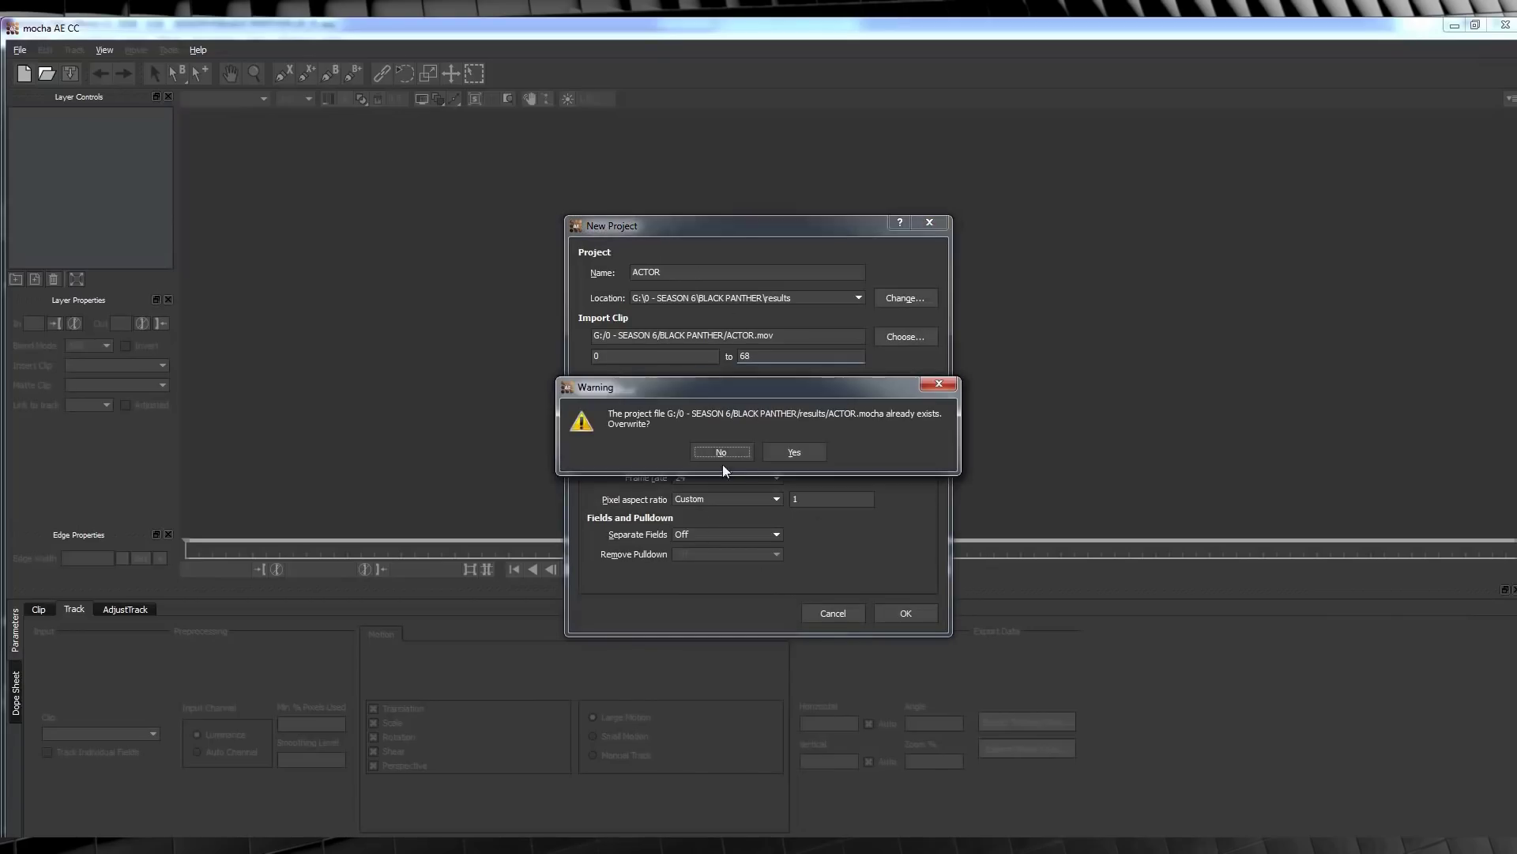
left_click(794, 453)
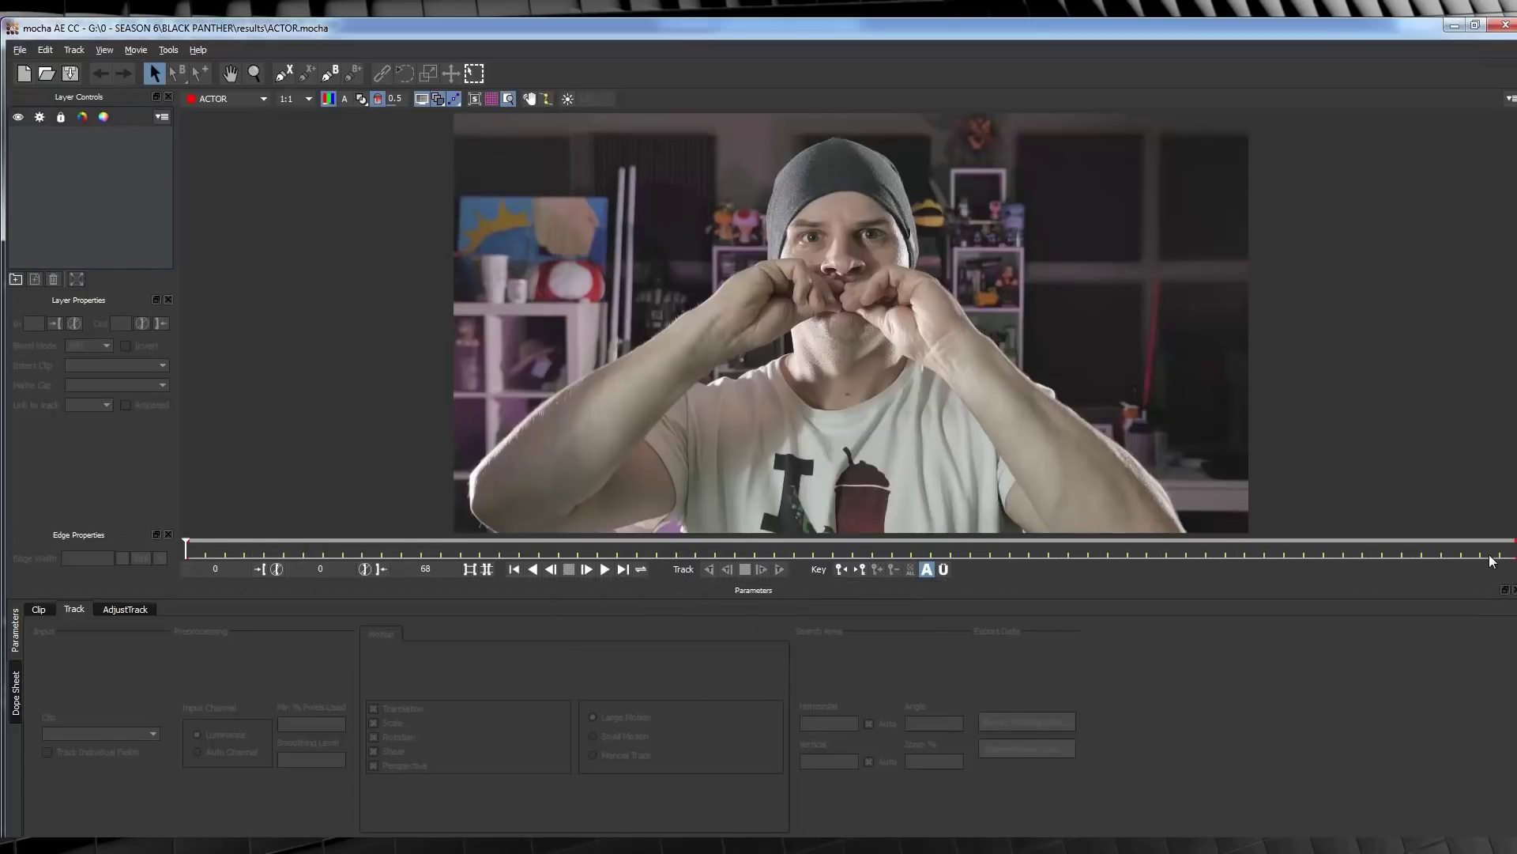
left_click(1490, 551)
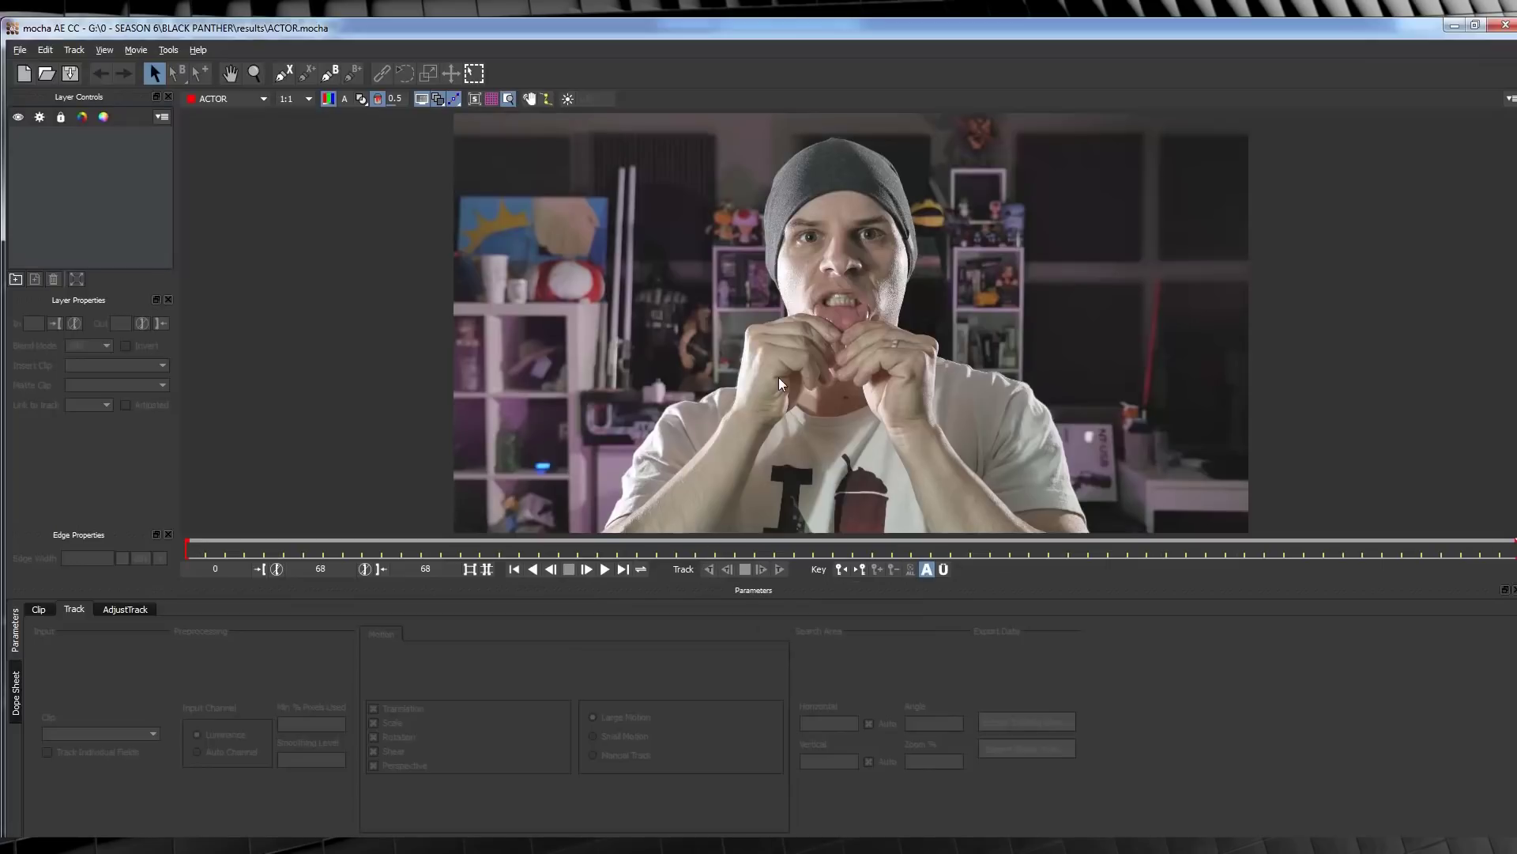
key("z")
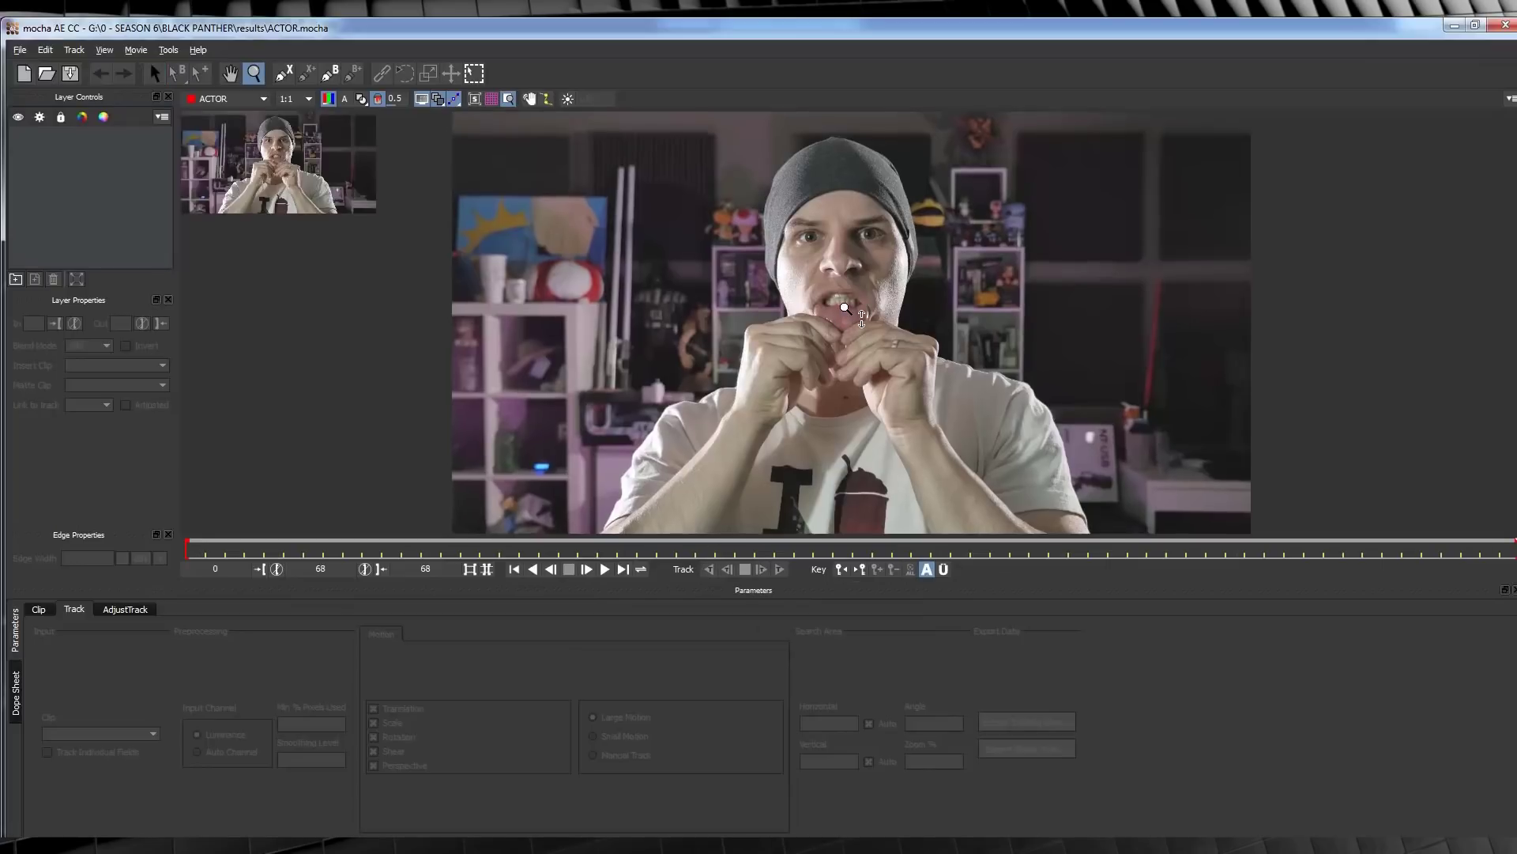
left_click_drag(850, 319, 836, 170)
key("s")
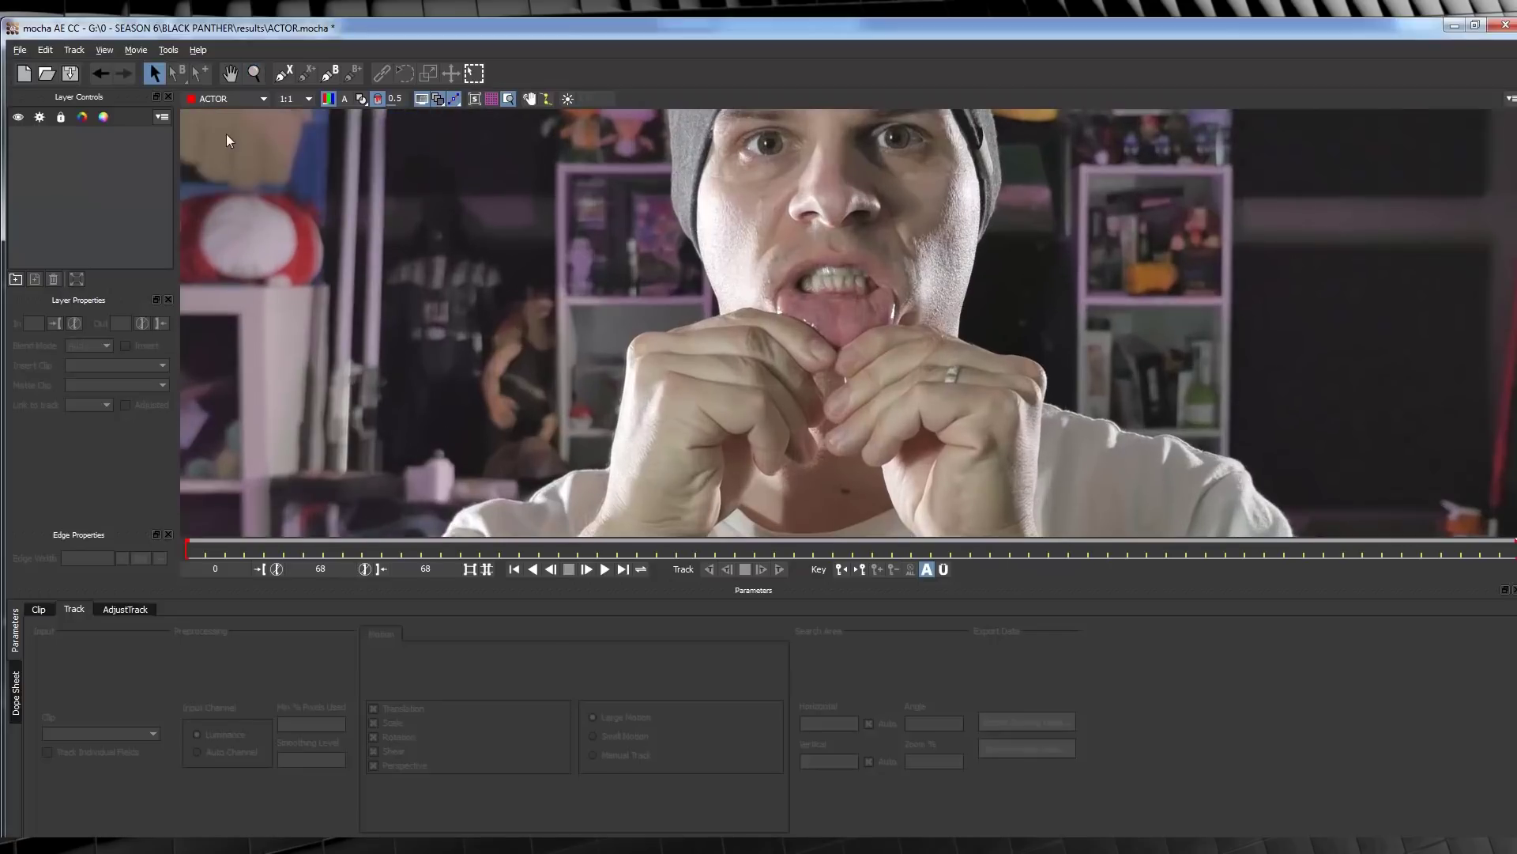
Outline the inner lip with a closed X-Spline on Layer 1 and track it backwards
left_click(280, 76)
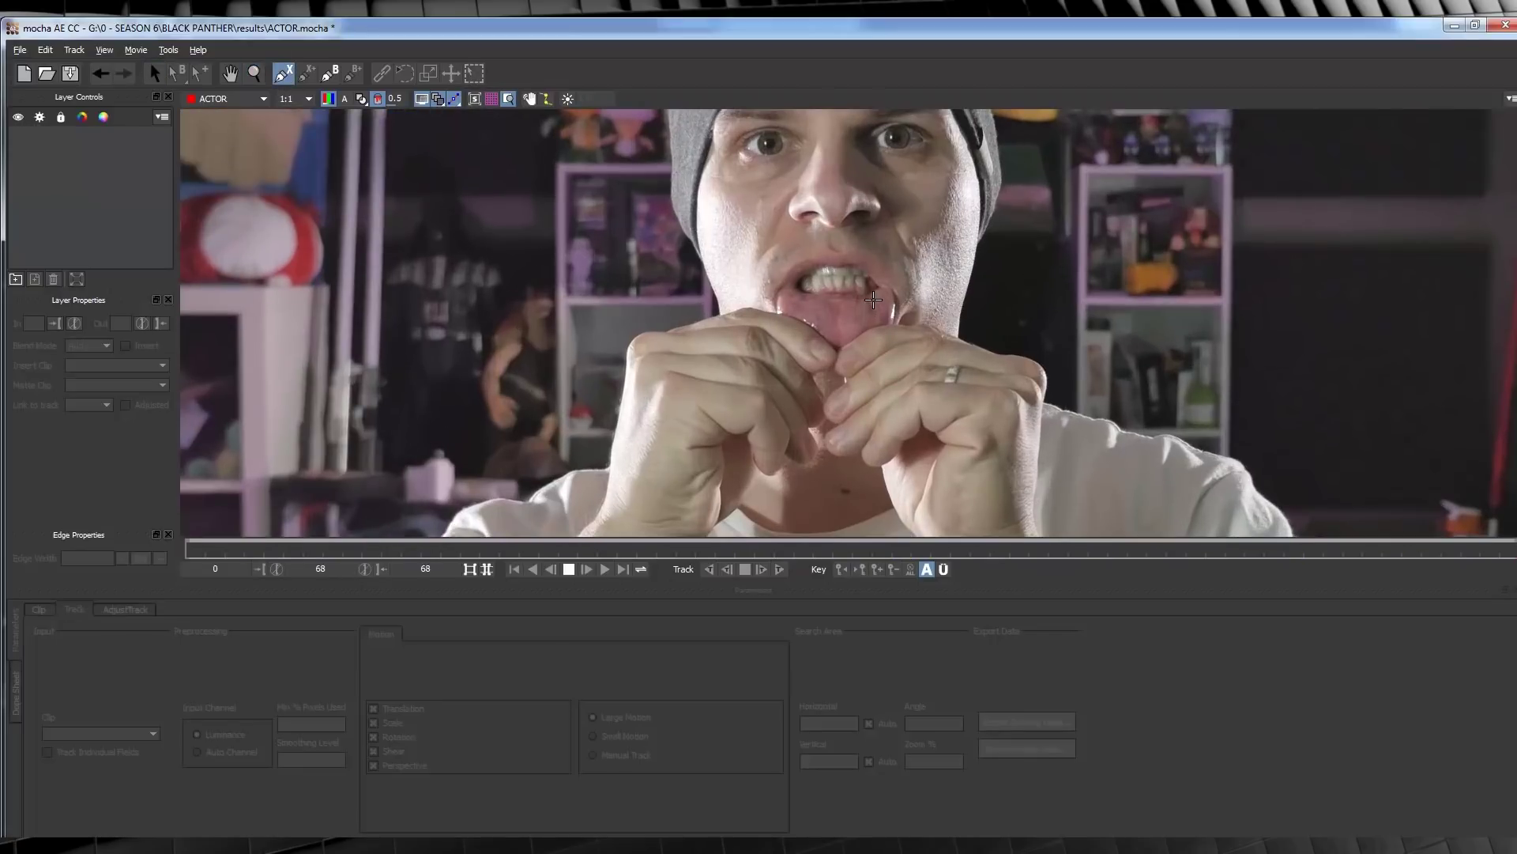
left_click(875, 305)
left_click(903, 312)
left_click(829, 297)
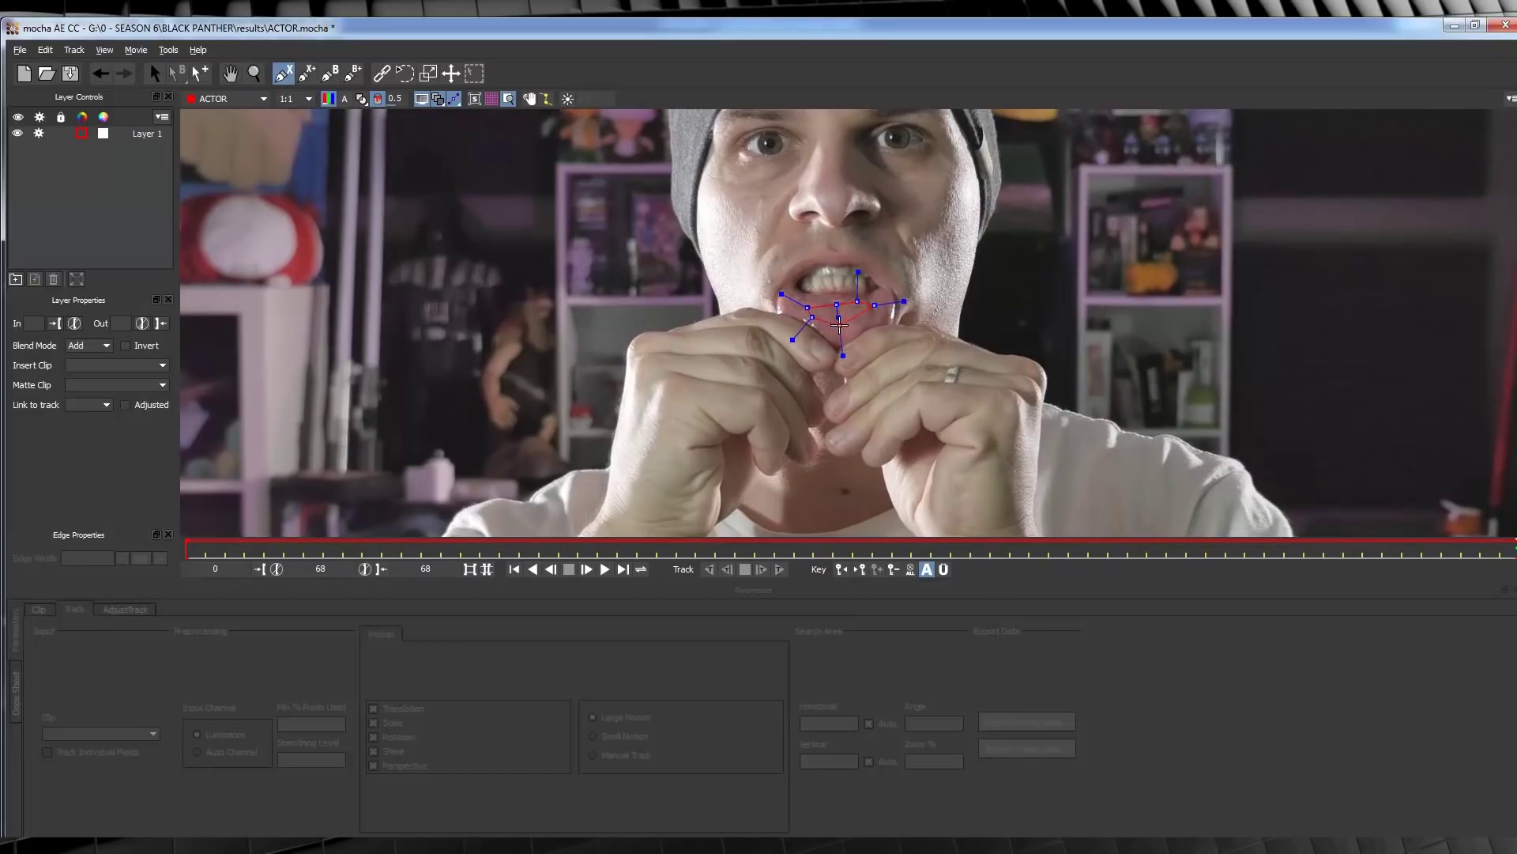
right_click(876, 303)
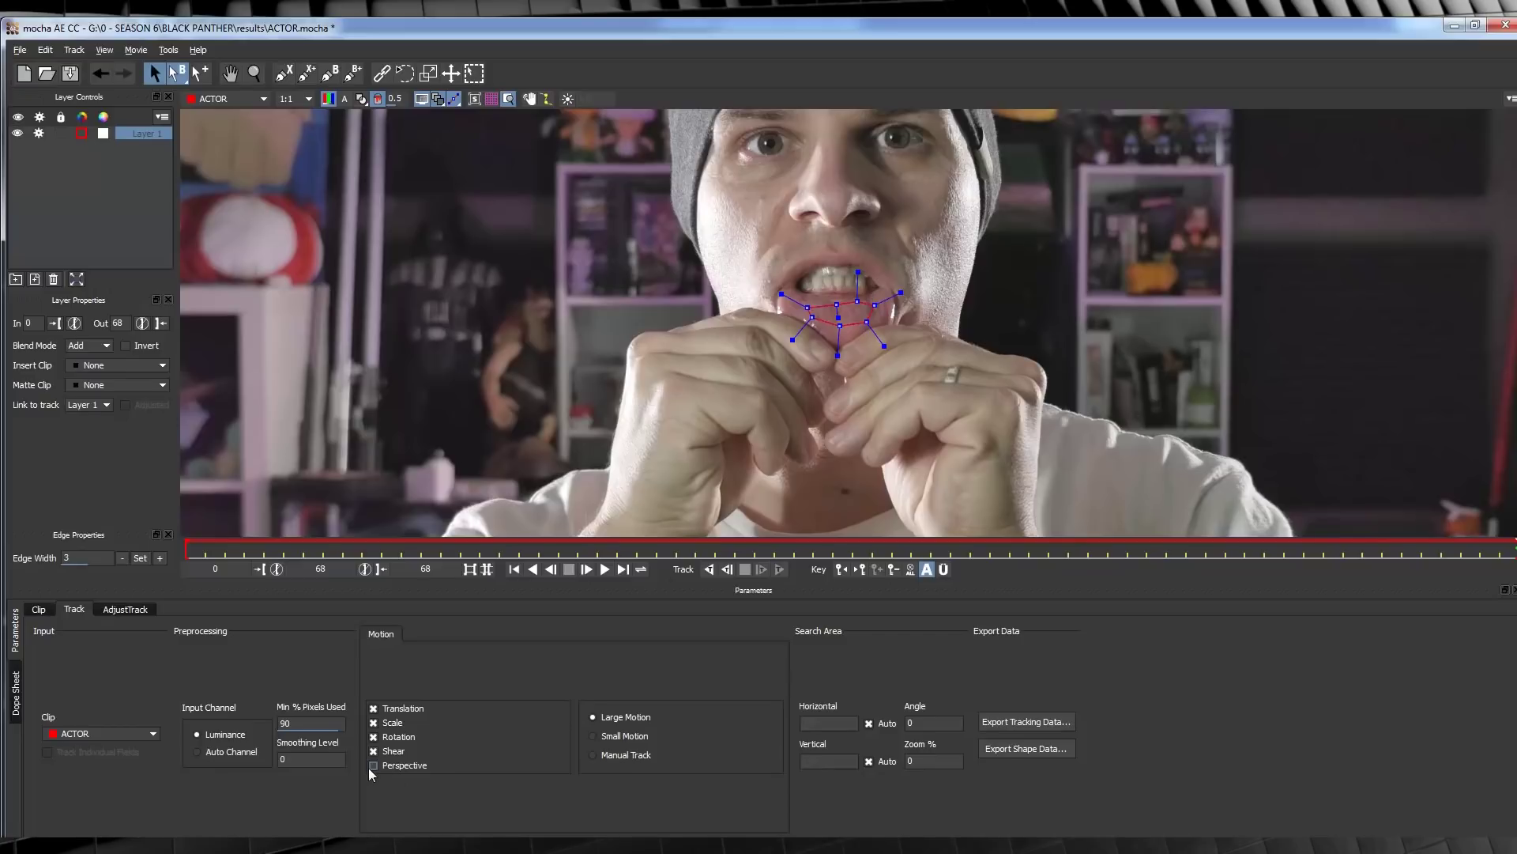
left_click(709, 570)
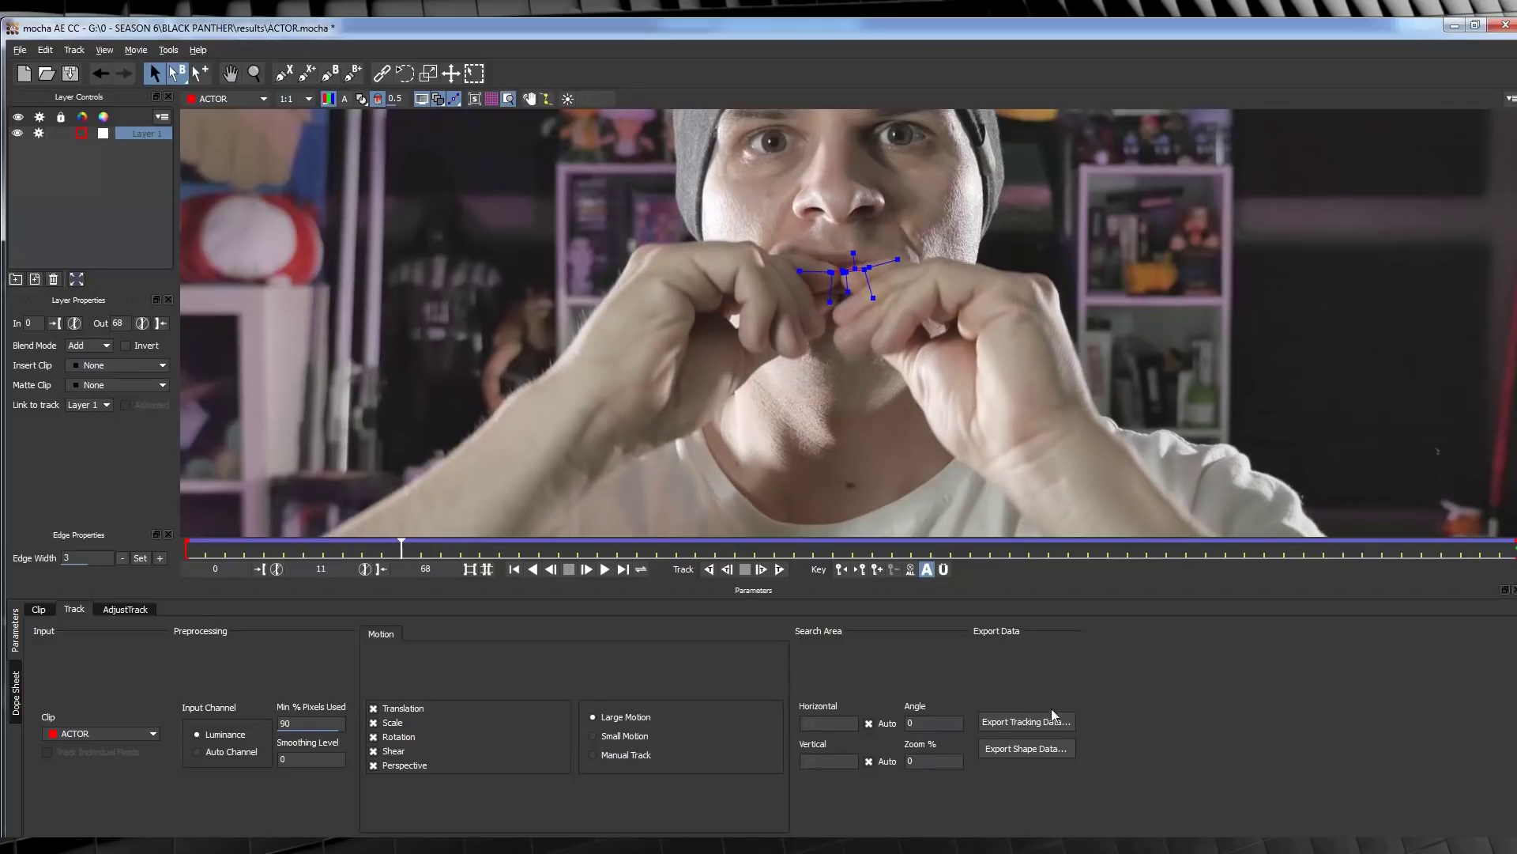
Export the lip track as After Effects Corner Pin [supports motion blur] data to the clipboard
left_click(1034, 722)
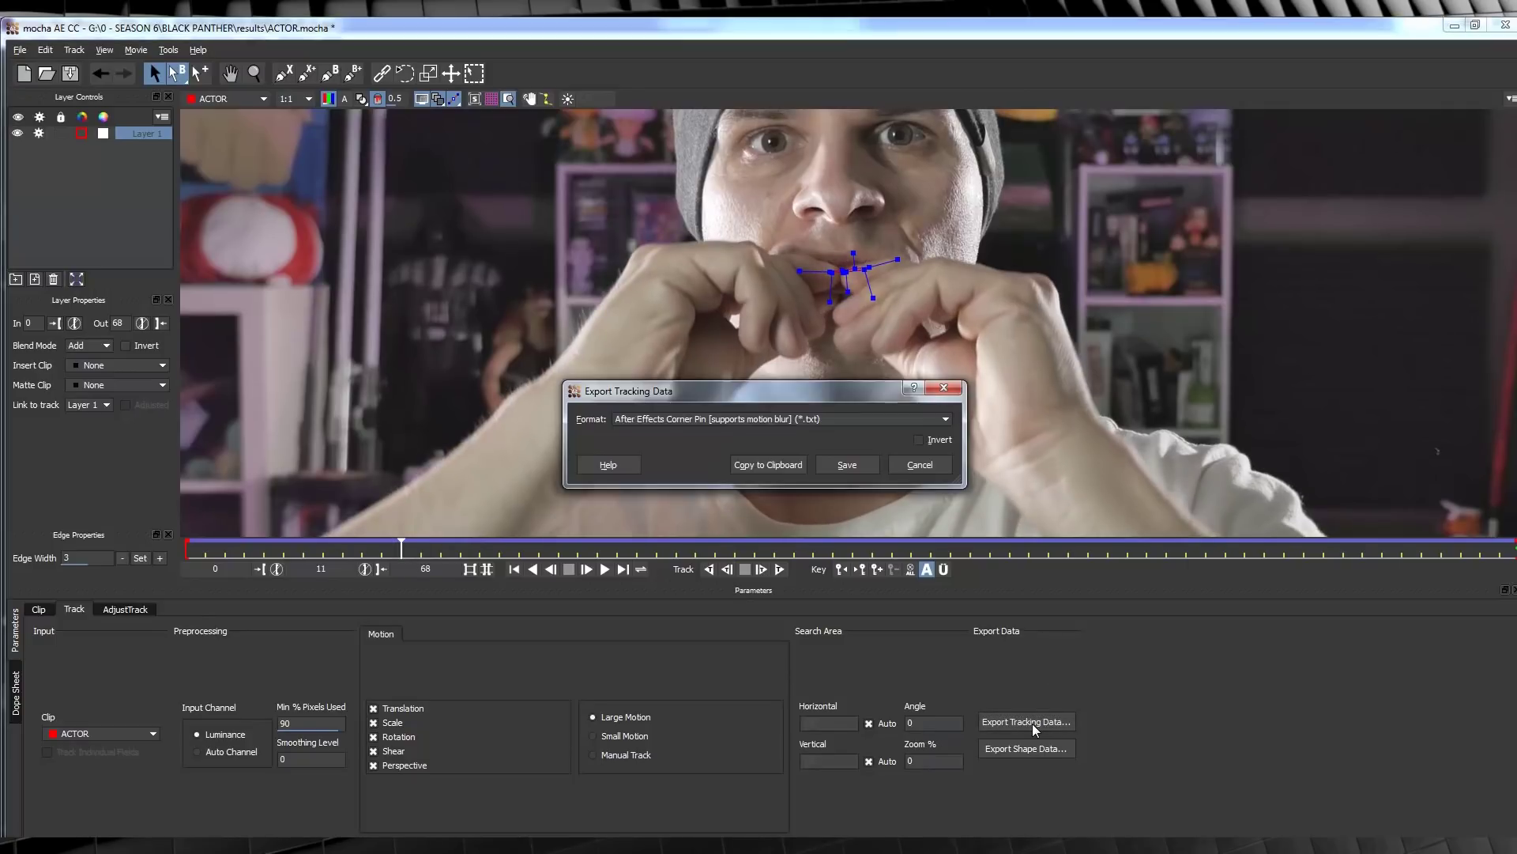
left_click(786, 423)
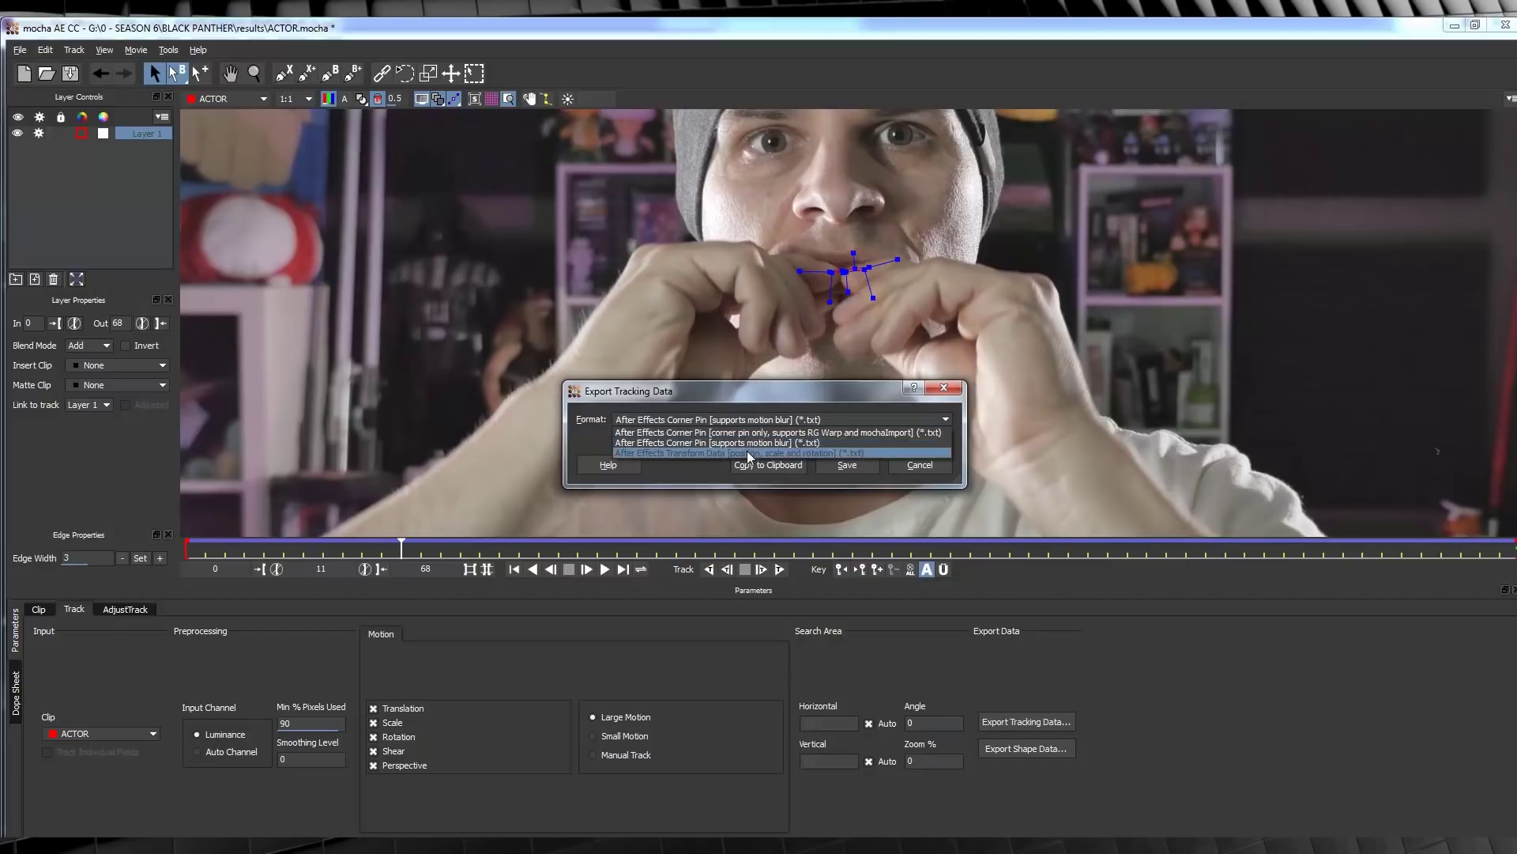
left_click(779, 468)
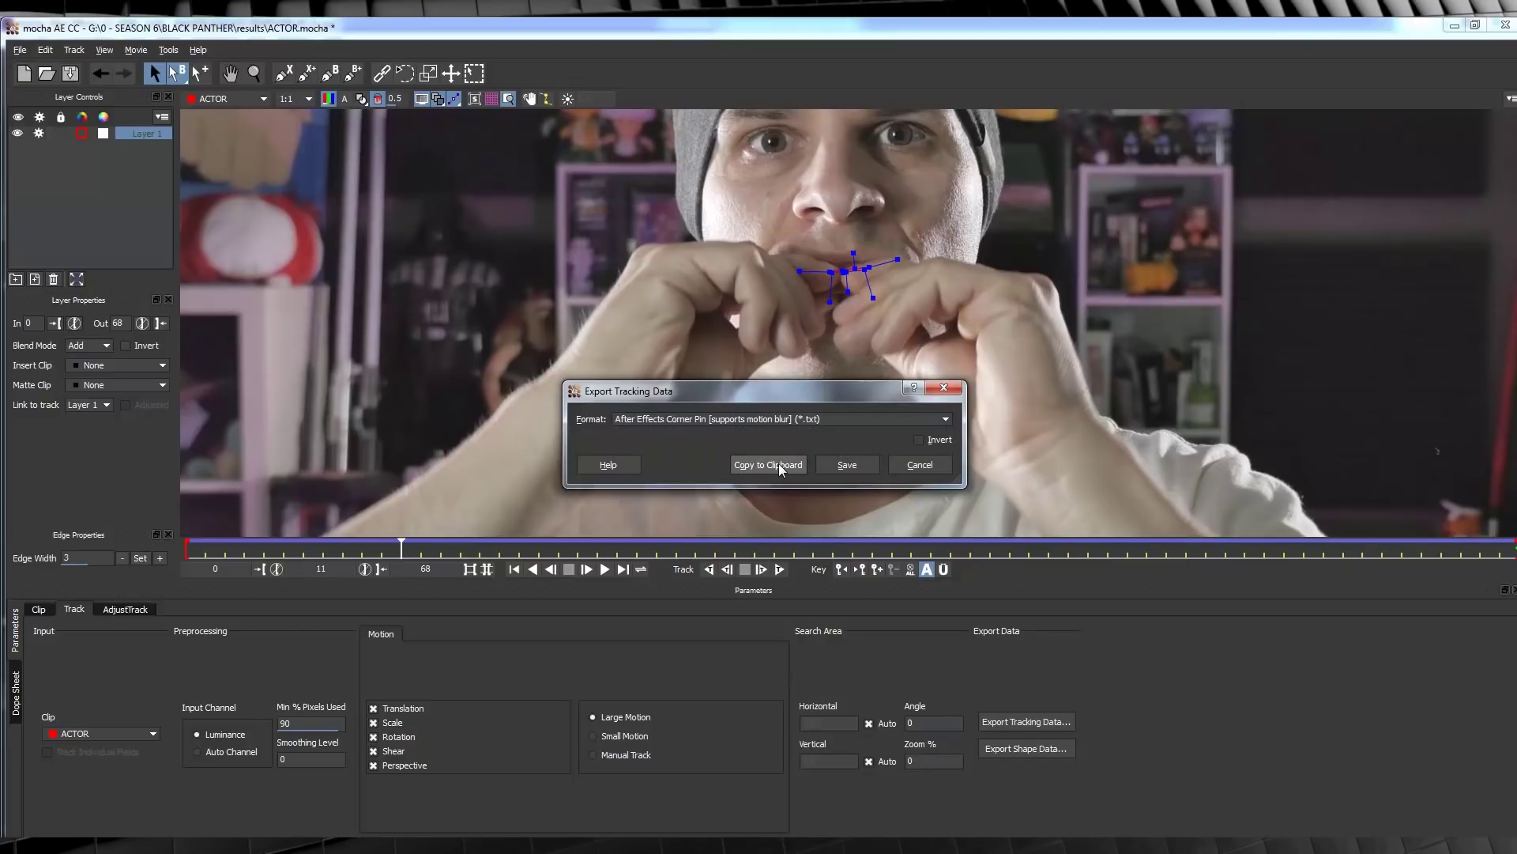
left_click(780, 466)
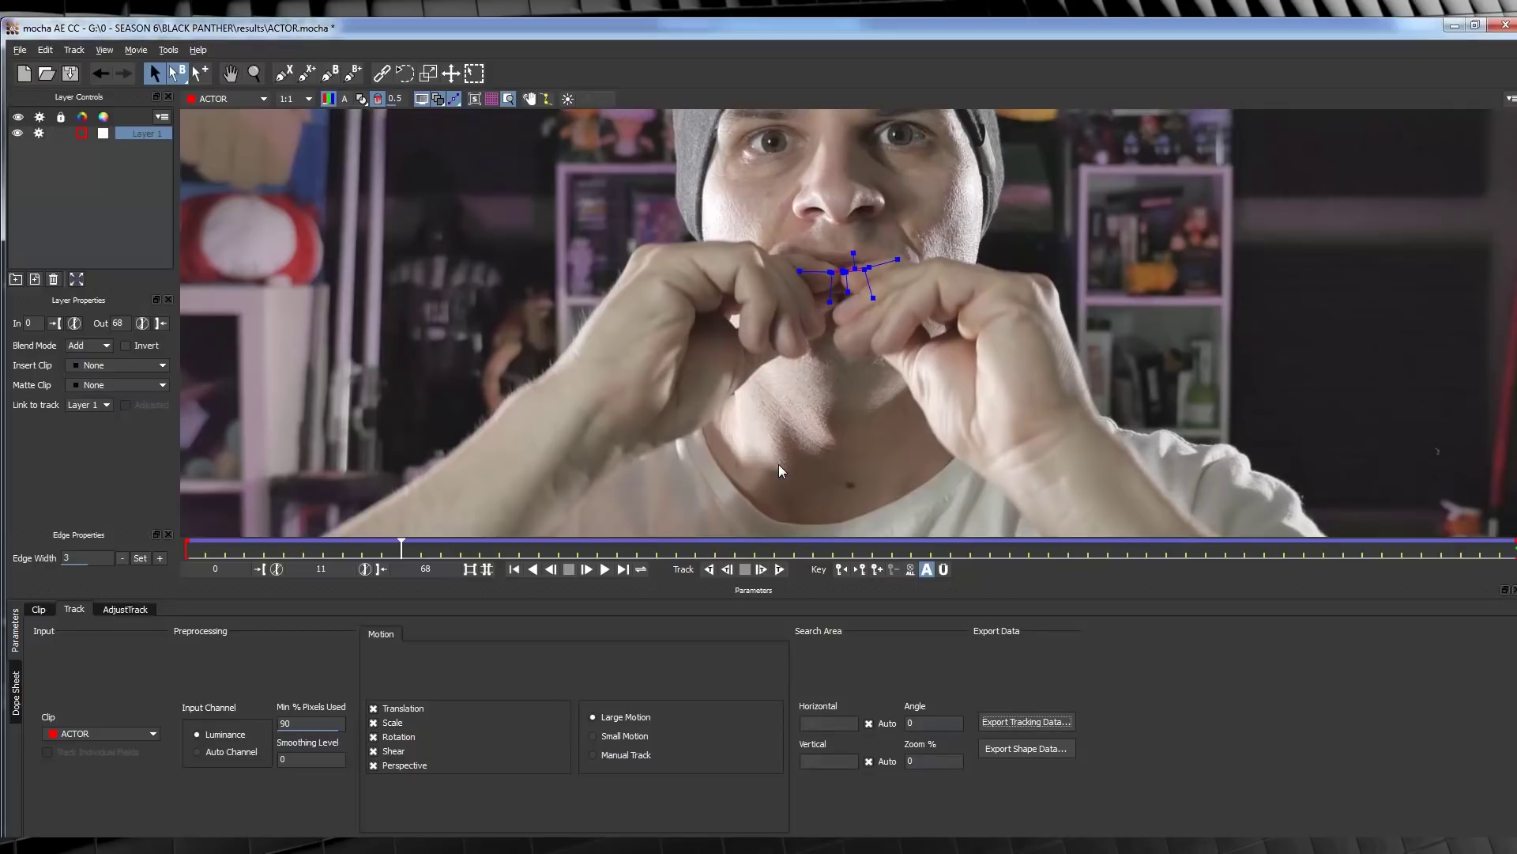
Back in After Effects, add a Null Object and paste the Corner Pin keyframes onto it
key("alt+Tab")
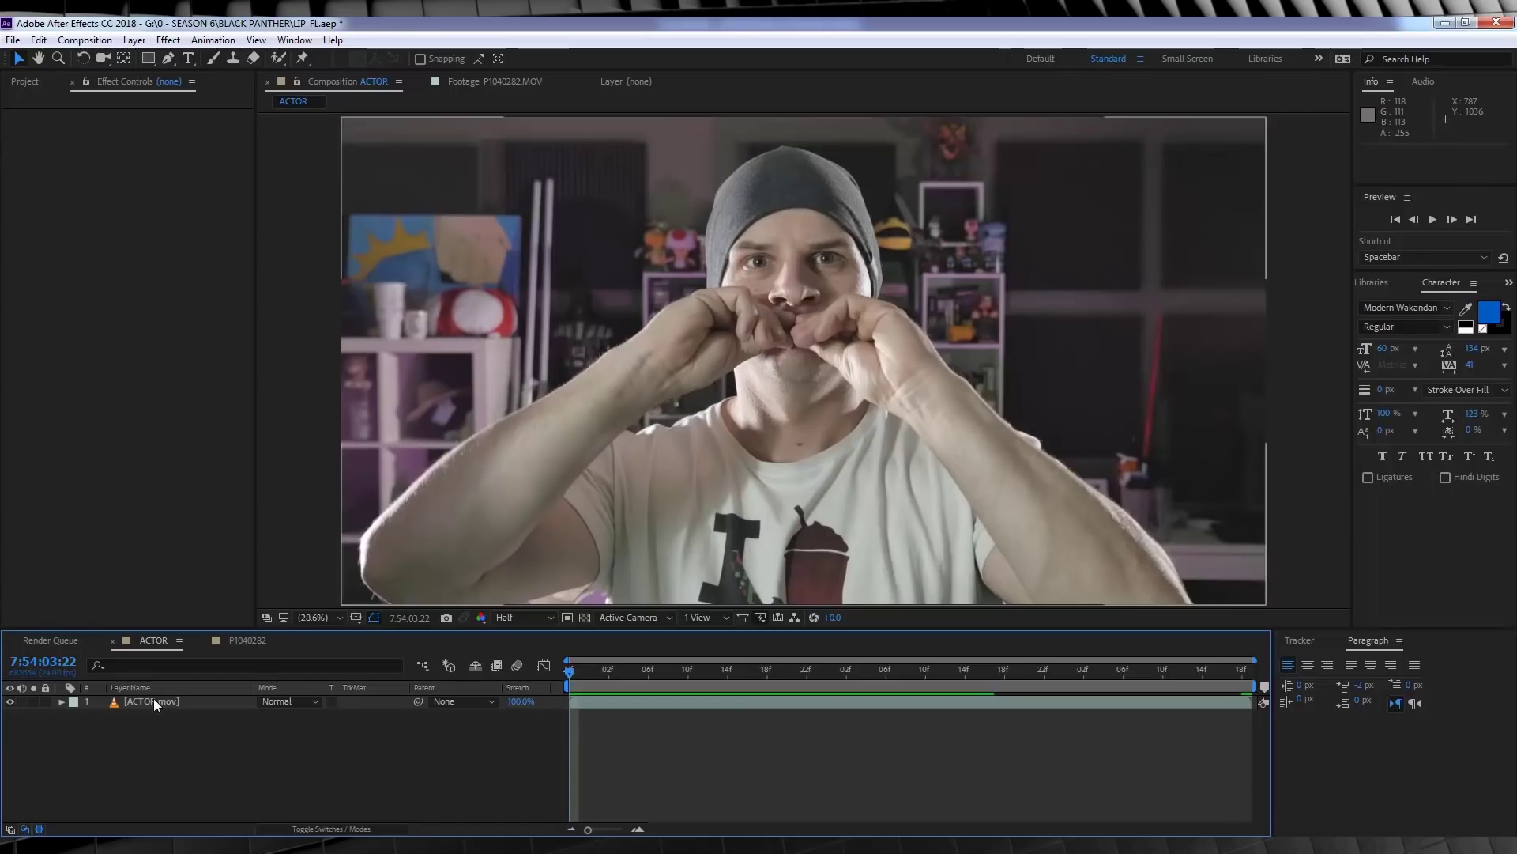
left_click(153, 700)
left_click(146, 41)
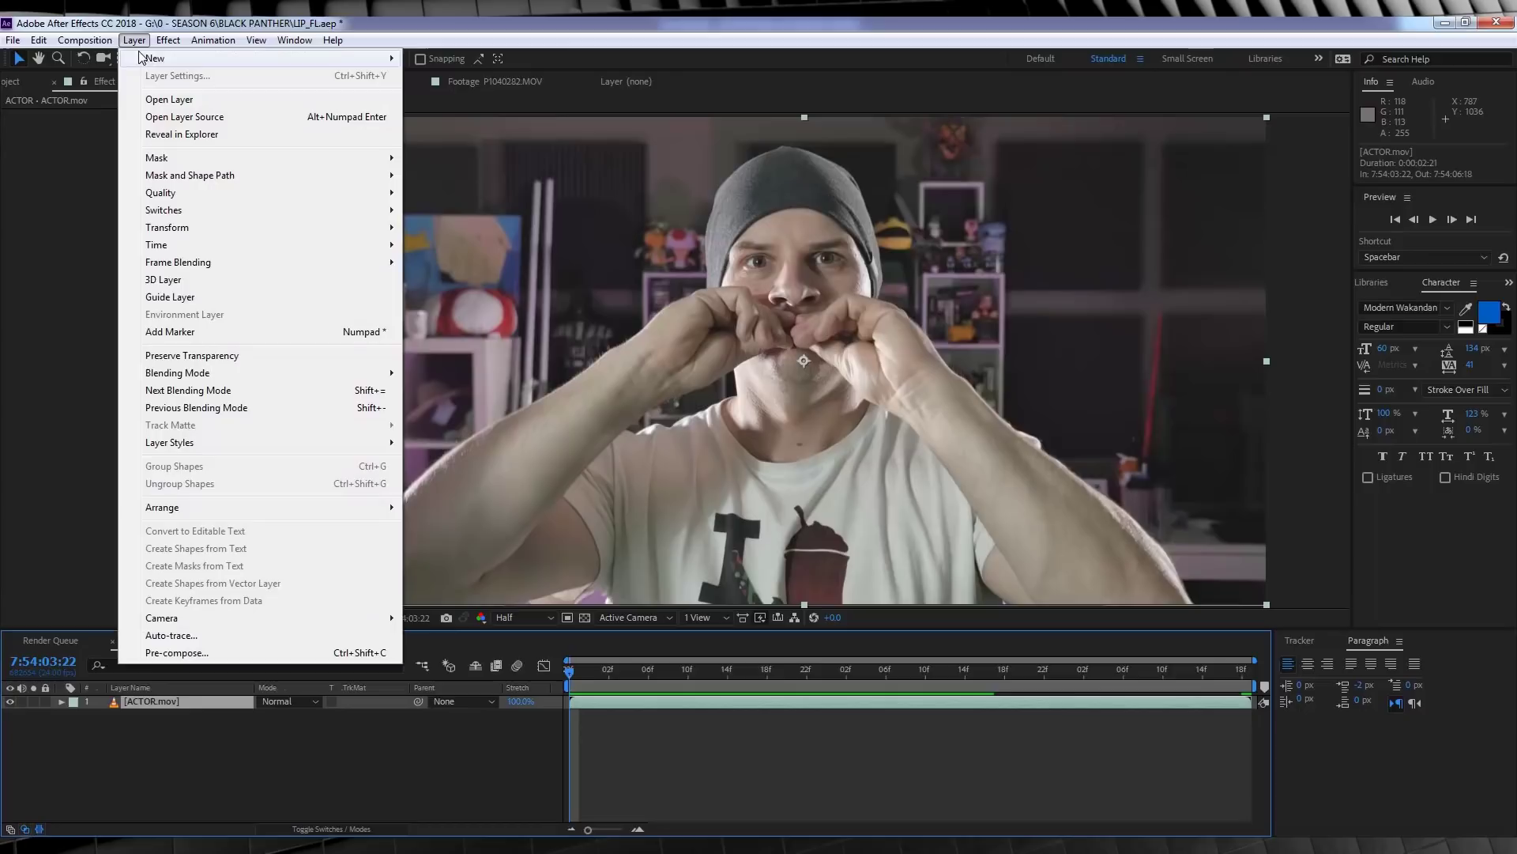
mouse_move(340, 62)
left_click(449, 128)
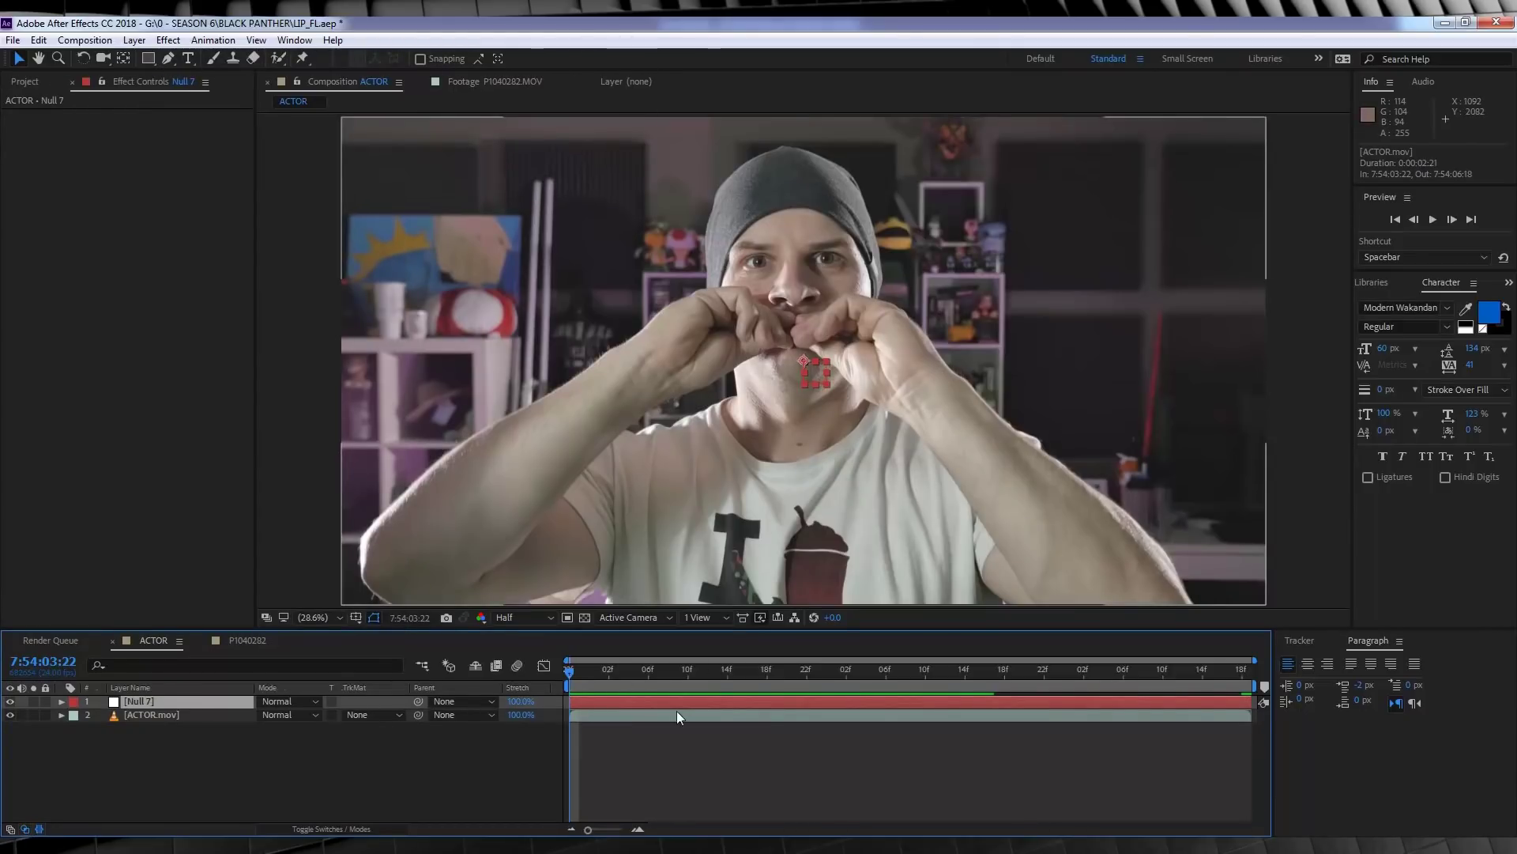
key("comma")
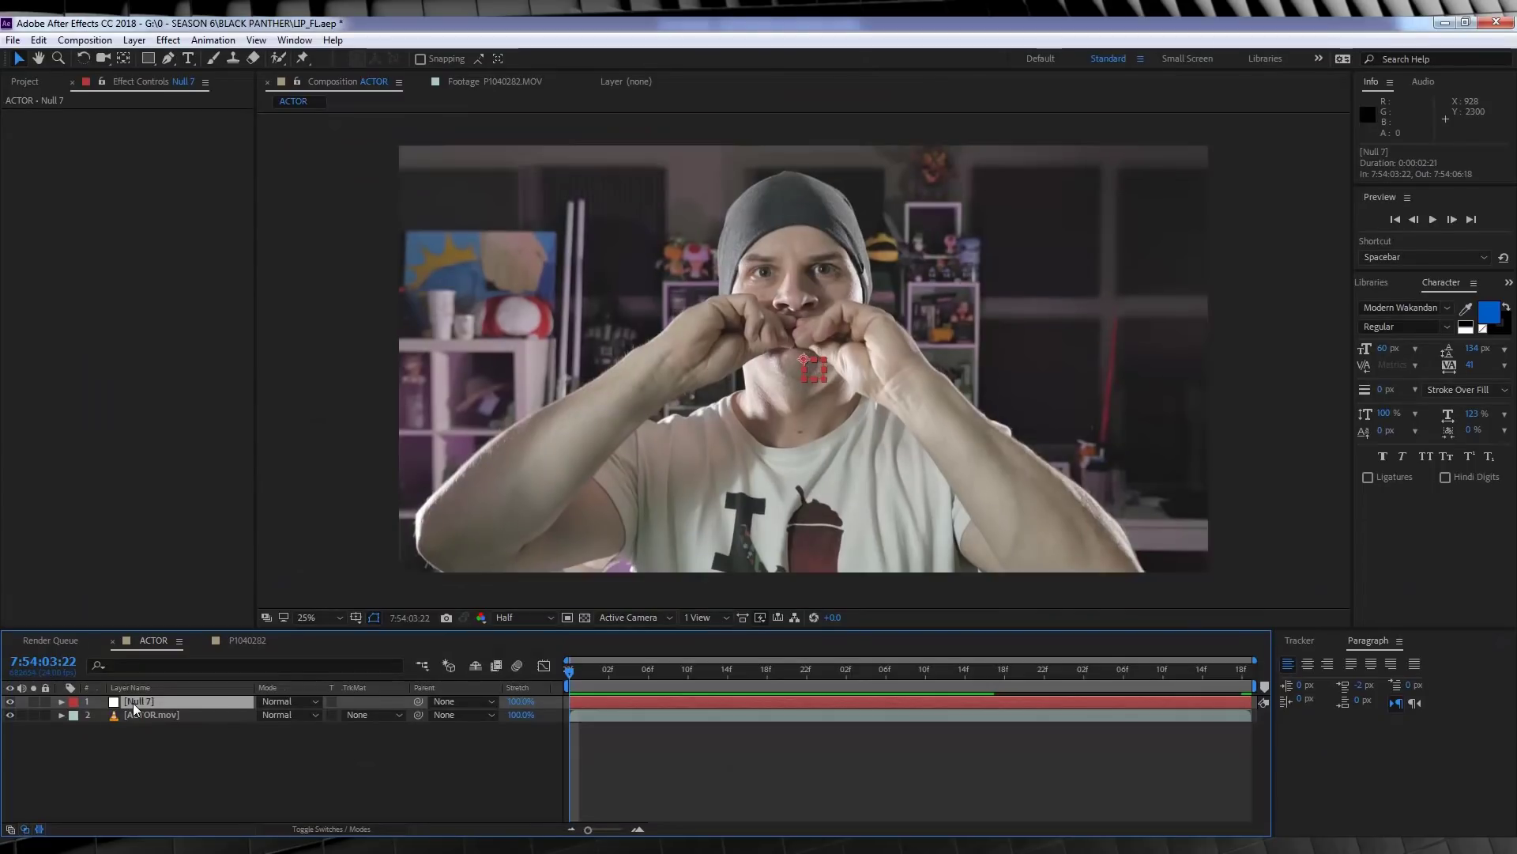
key("ctrl+v")
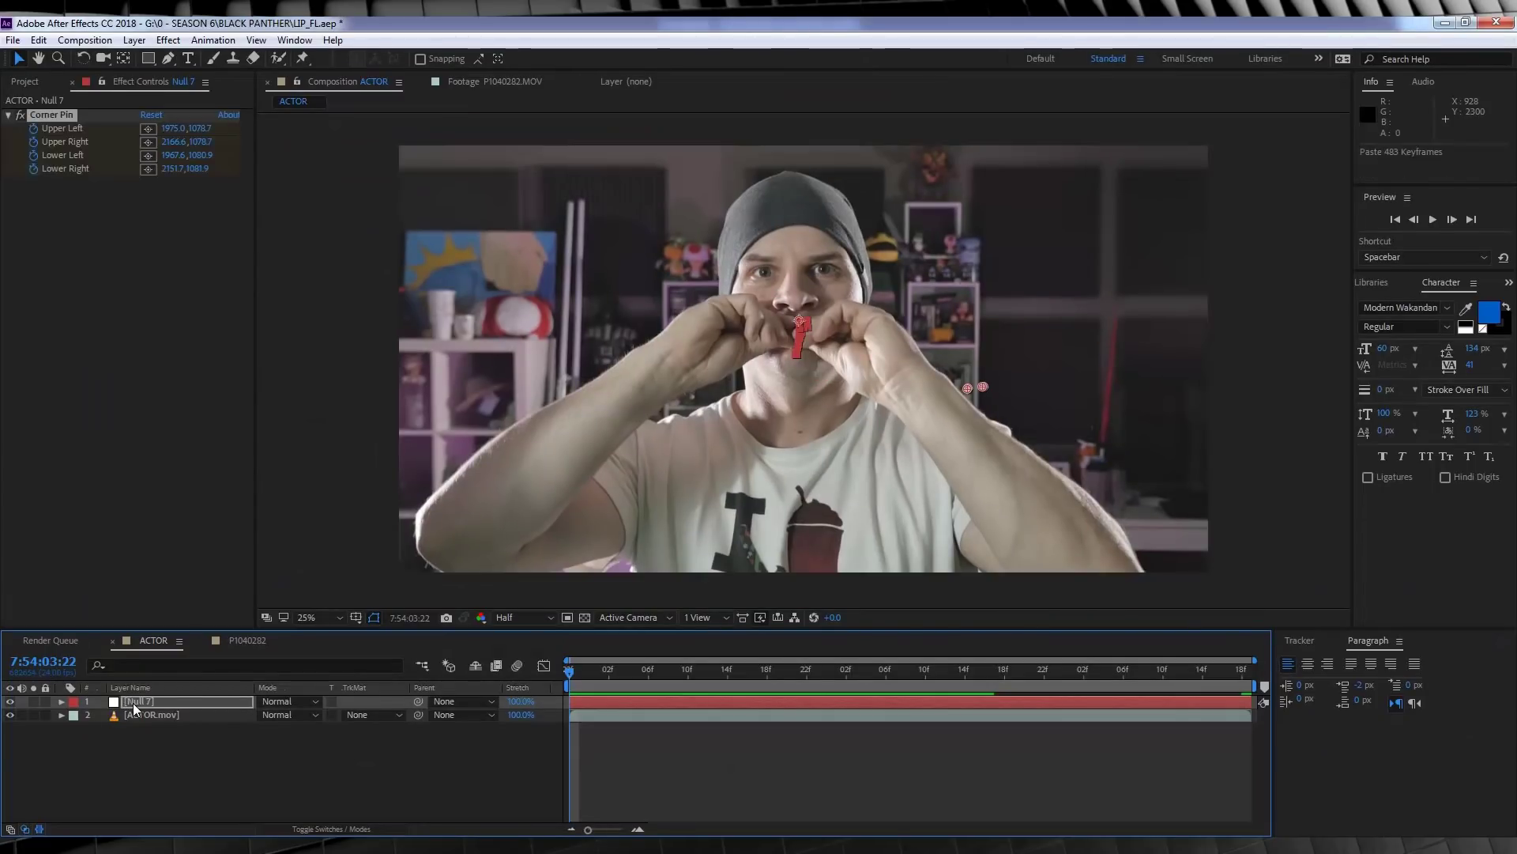
key("End")
key("slash")
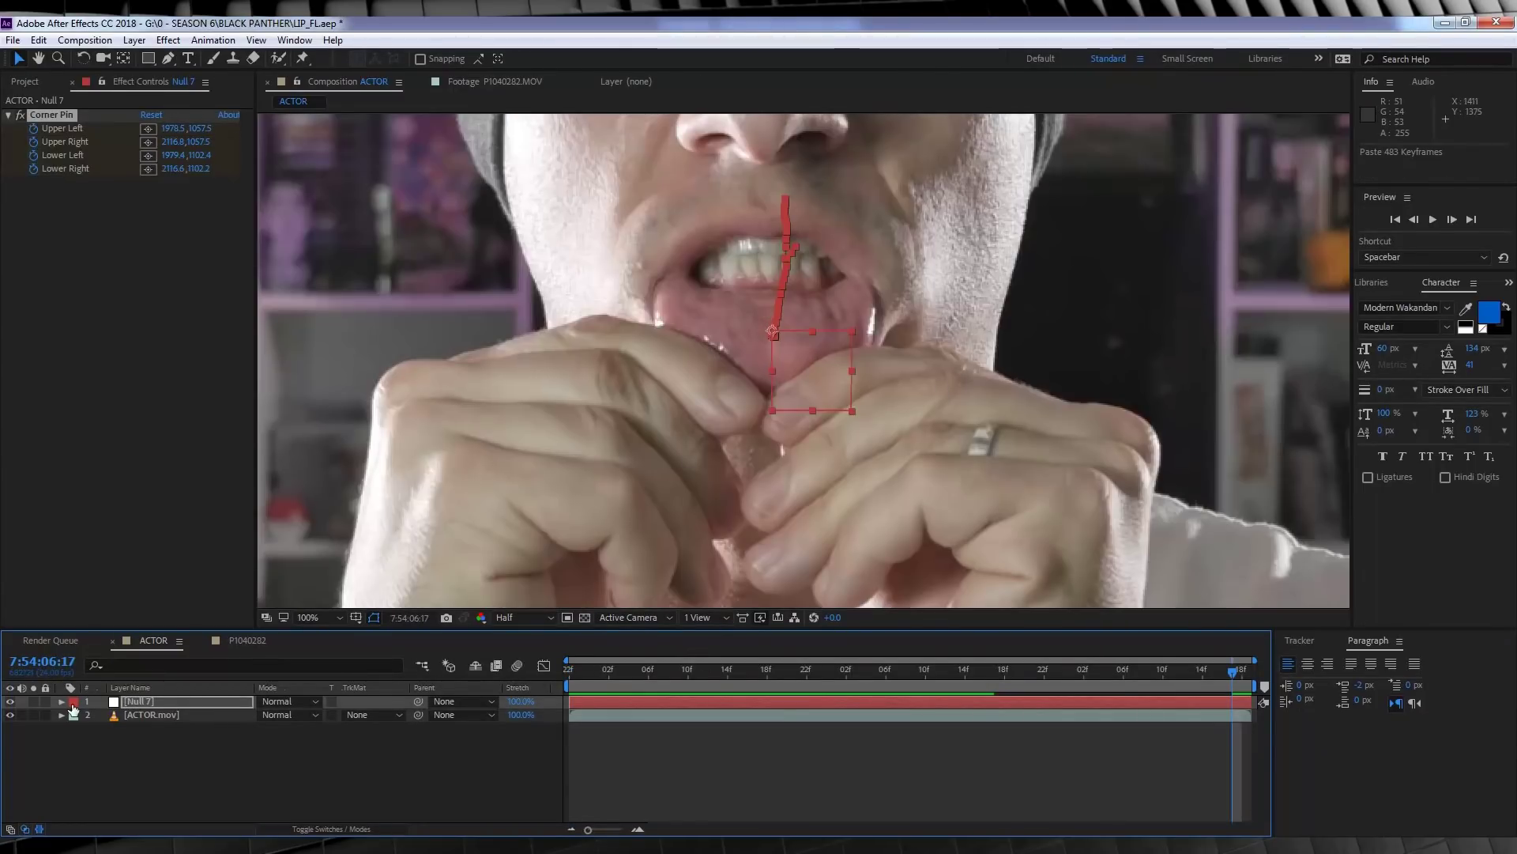
Create the BOBS text layer and move it onto the actor's inner lip
left_click(189, 60)
left_click(723, 326)
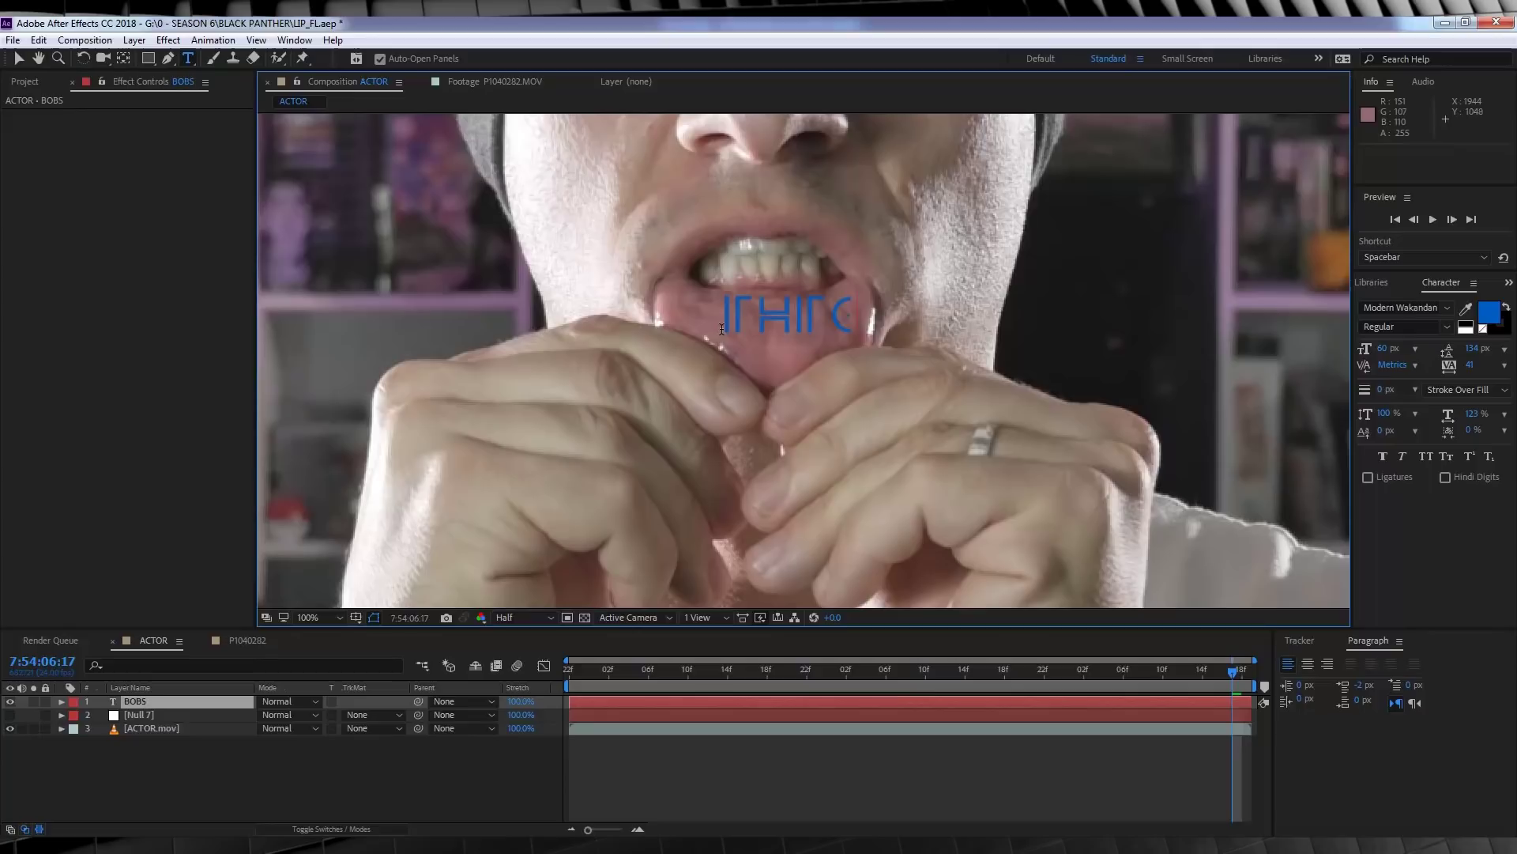
left_click(17, 60)
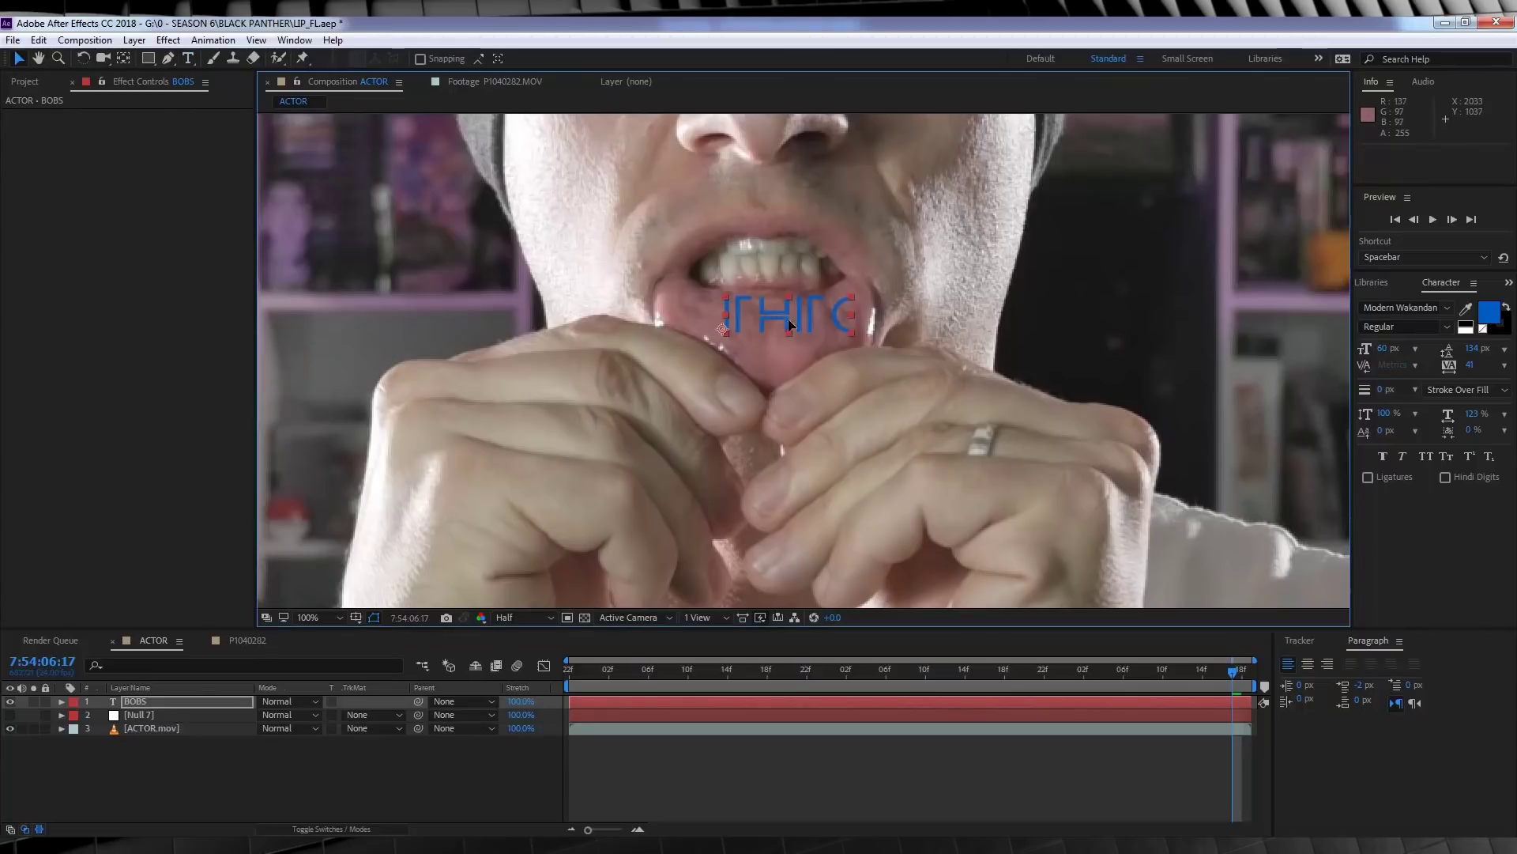
left_click_drag(796, 326, 779, 338)
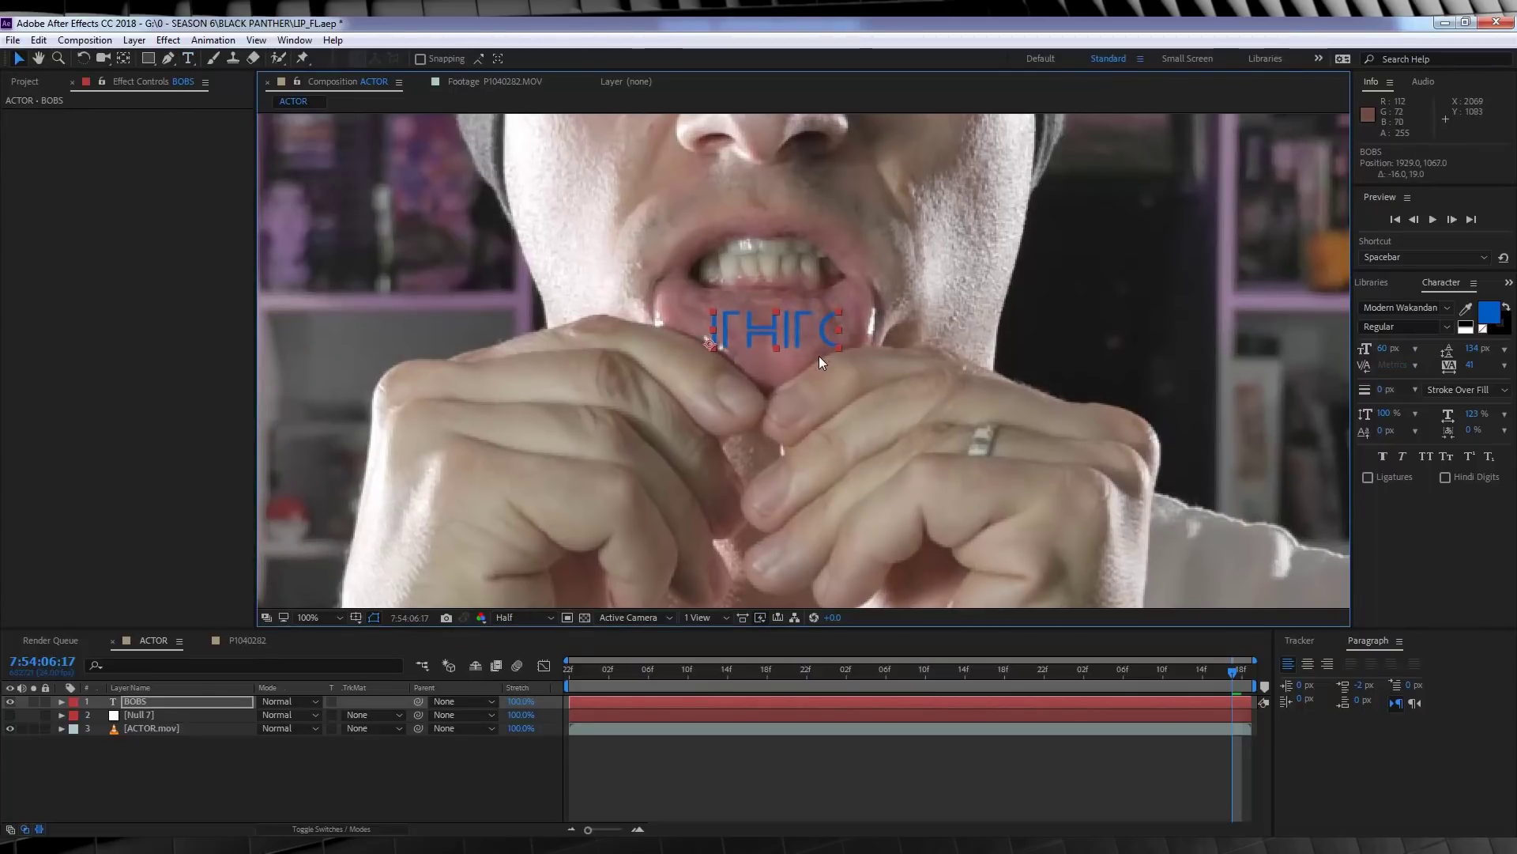
left_click_drag(799, 341, 796, 341)
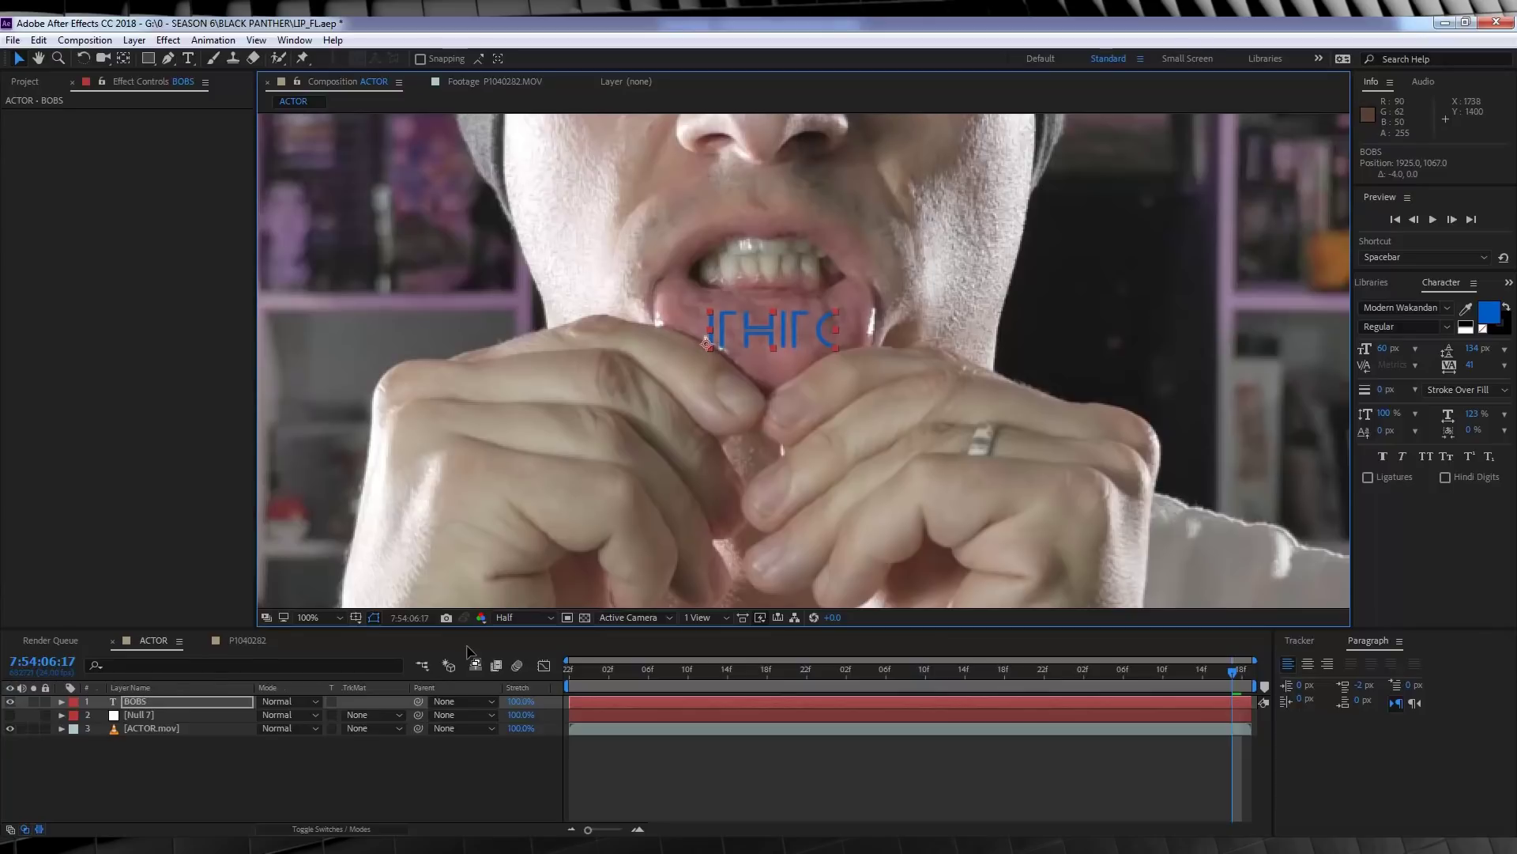
Enlarge the text to 53 px and recentre it on the lip
left_click(1386, 348)
left_click_drag(1386, 348, 1379, 347)
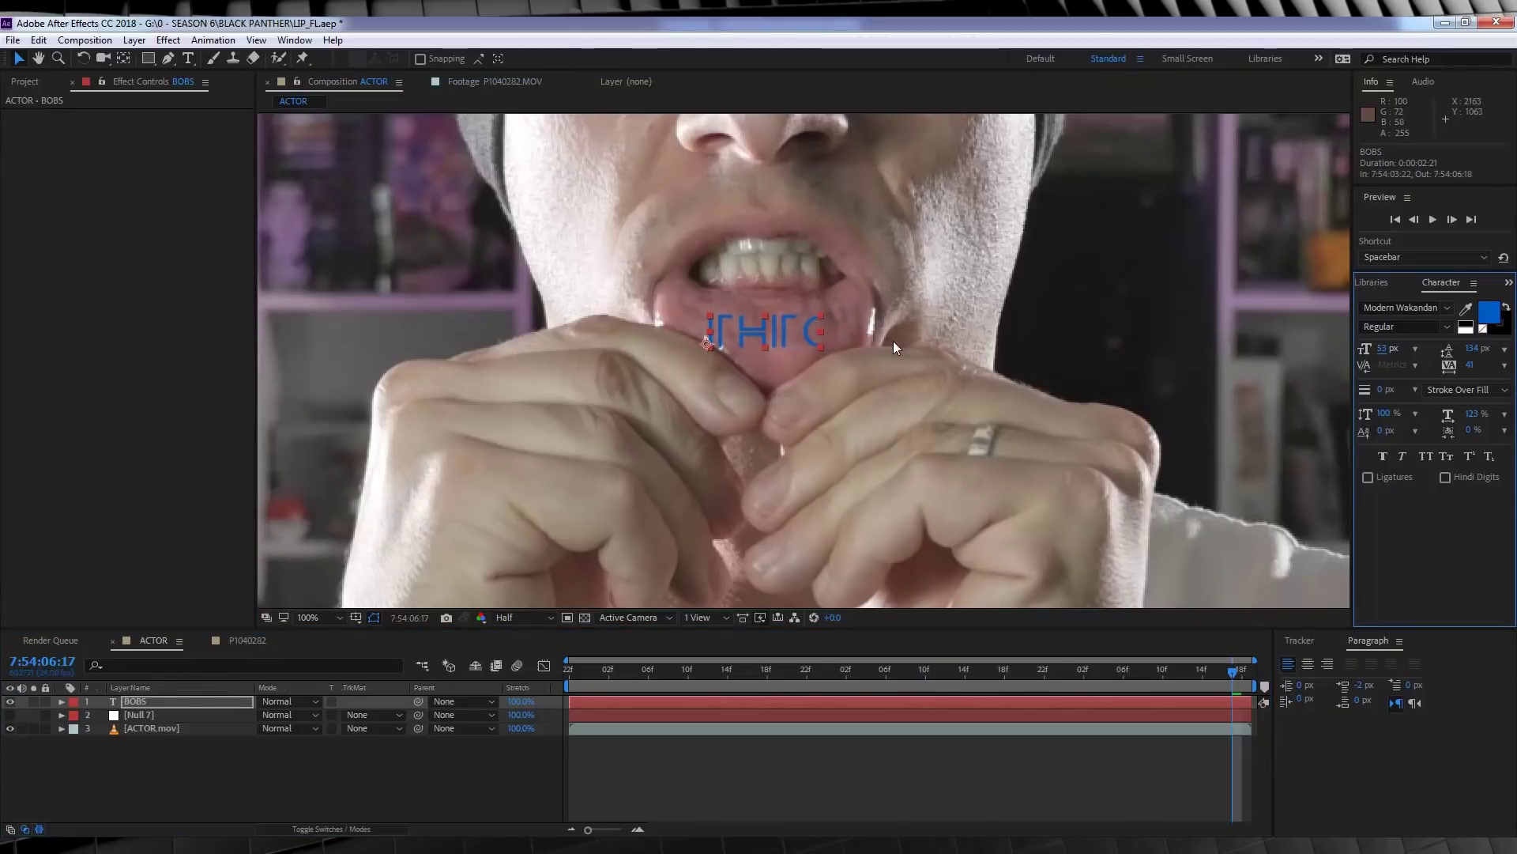
mouse_move(790, 336)
left_mouse_down()
mouse_move(803, 335)
mouse_move(784, 325)
left_mouse_up()
Parent BOBS to Null 7 and move its in-point to 7:54:04:13
left_click(839, 772)
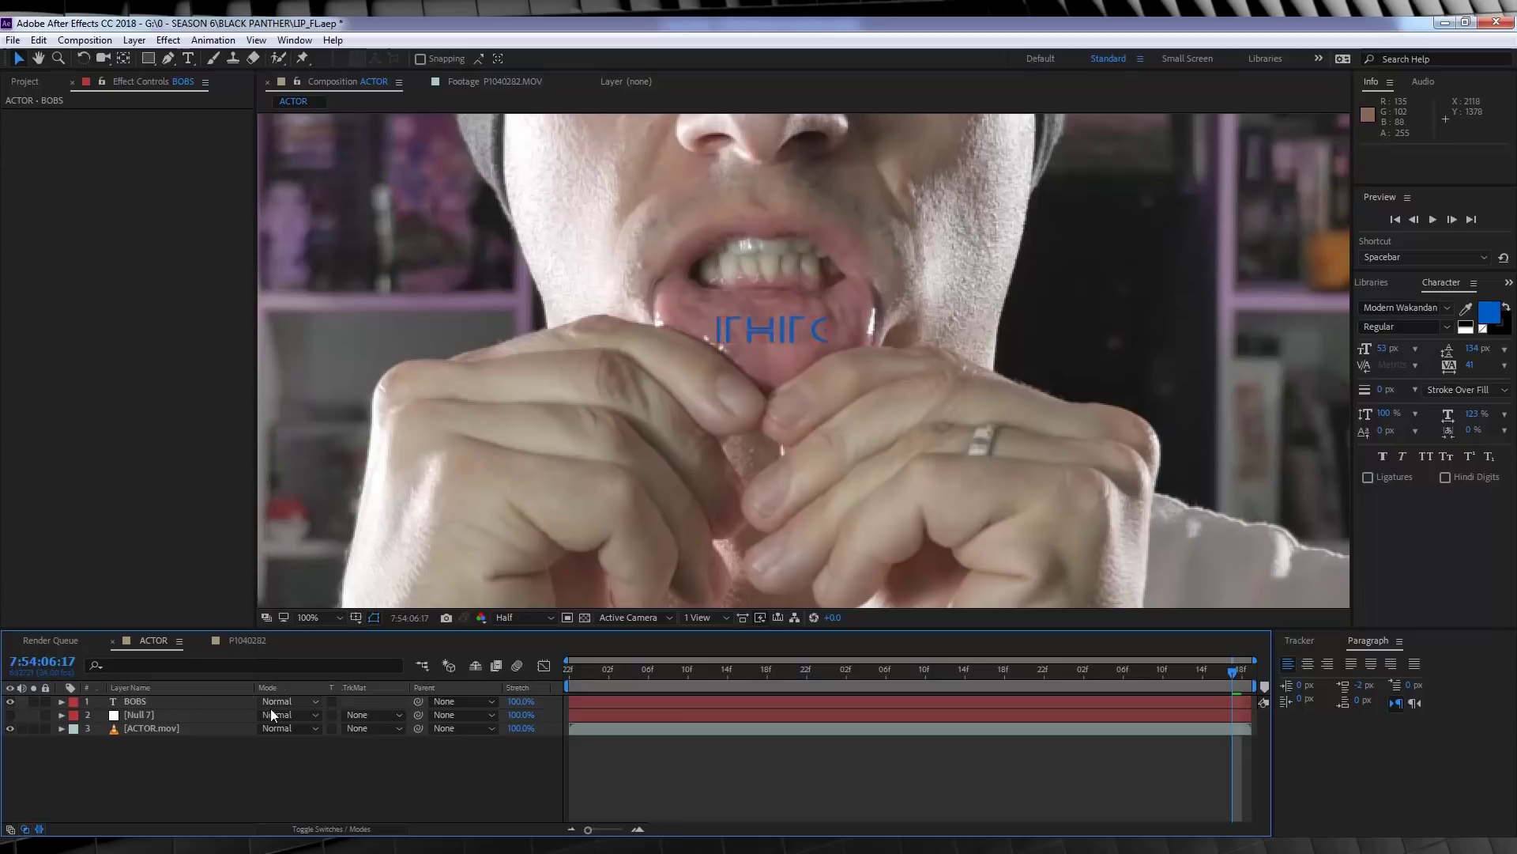
left_click_drag(418, 701, 190, 714)
left_click_drag(1228, 672, 735, 680)
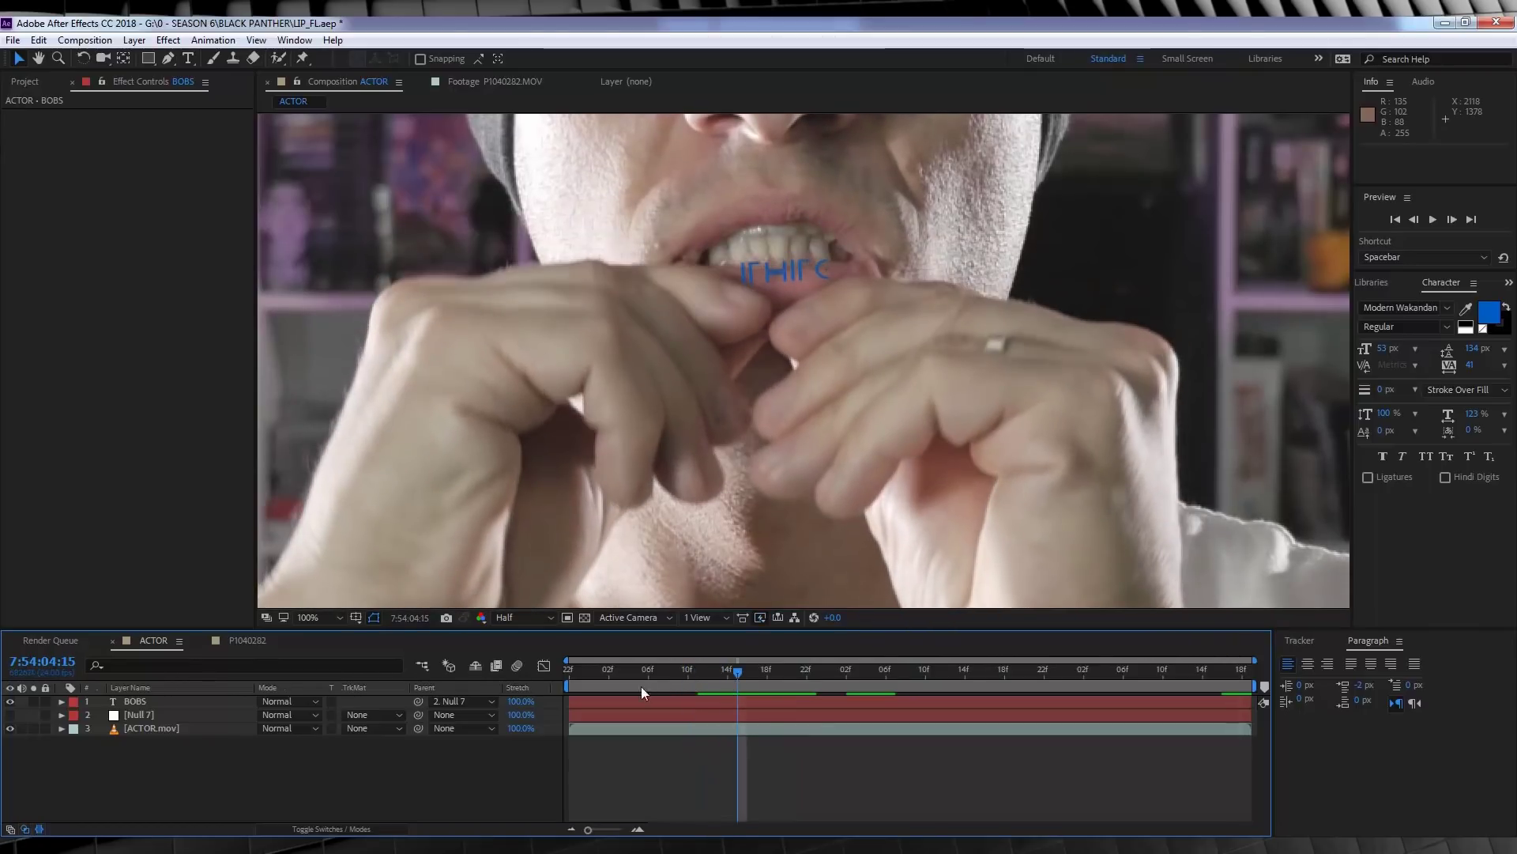
left_click_drag(733, 670, 718, 671)
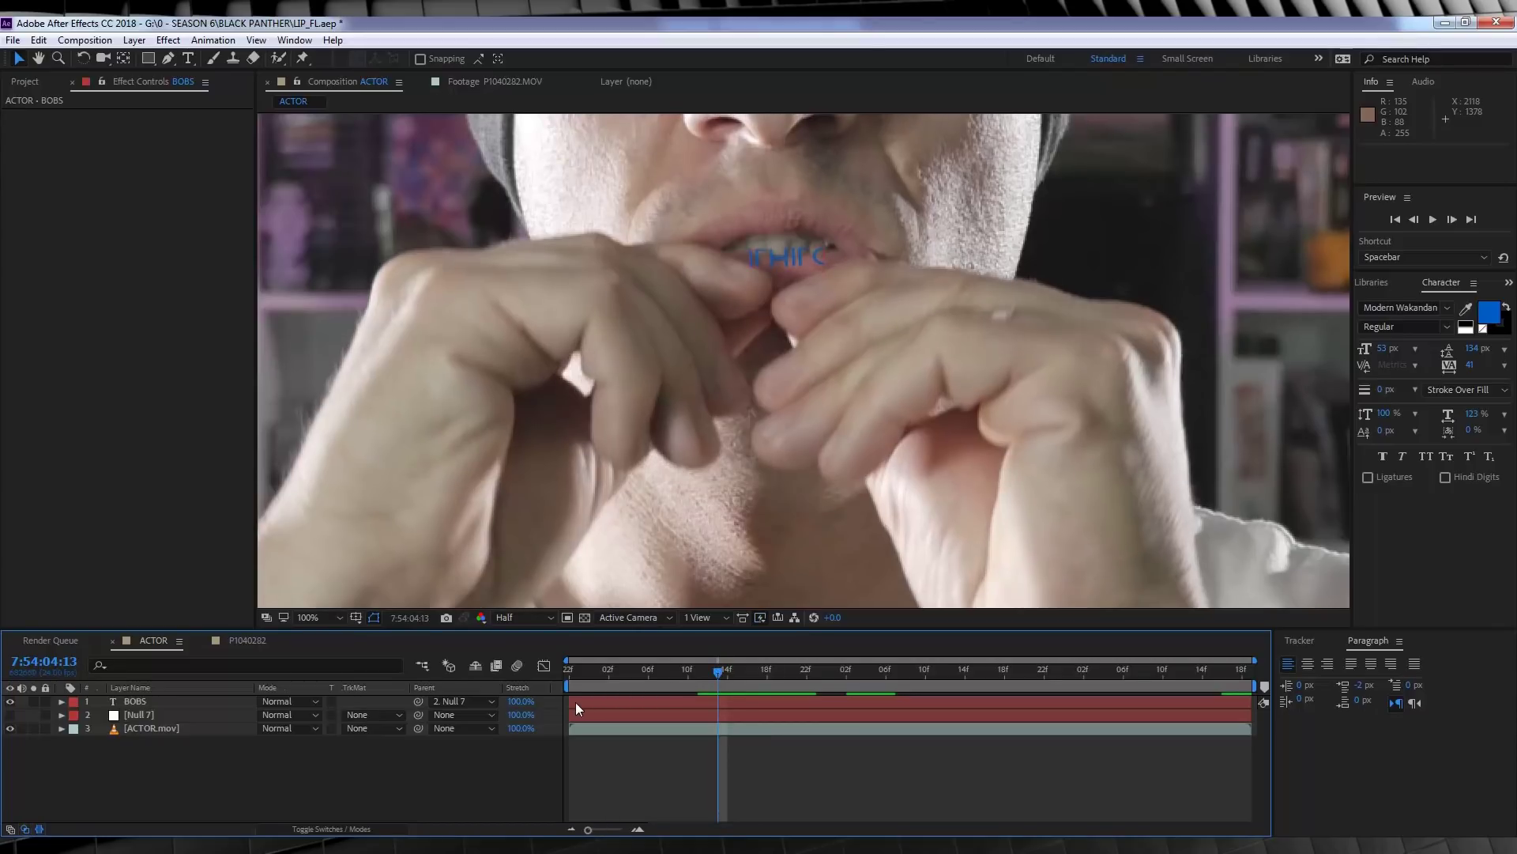
left_click_drag(569, 701, 713, 700)
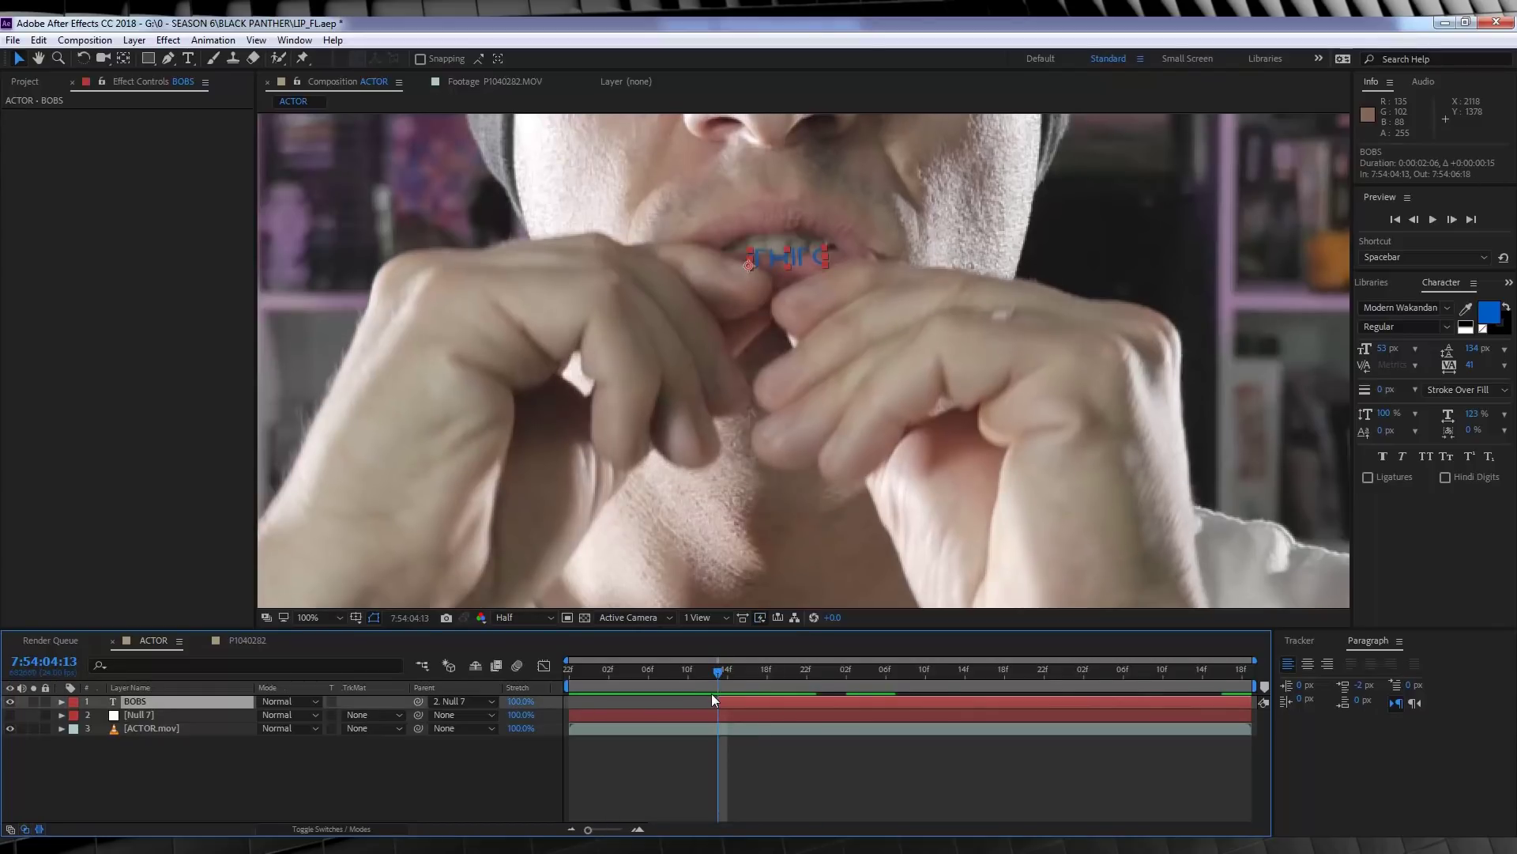
left_click(364, 829)
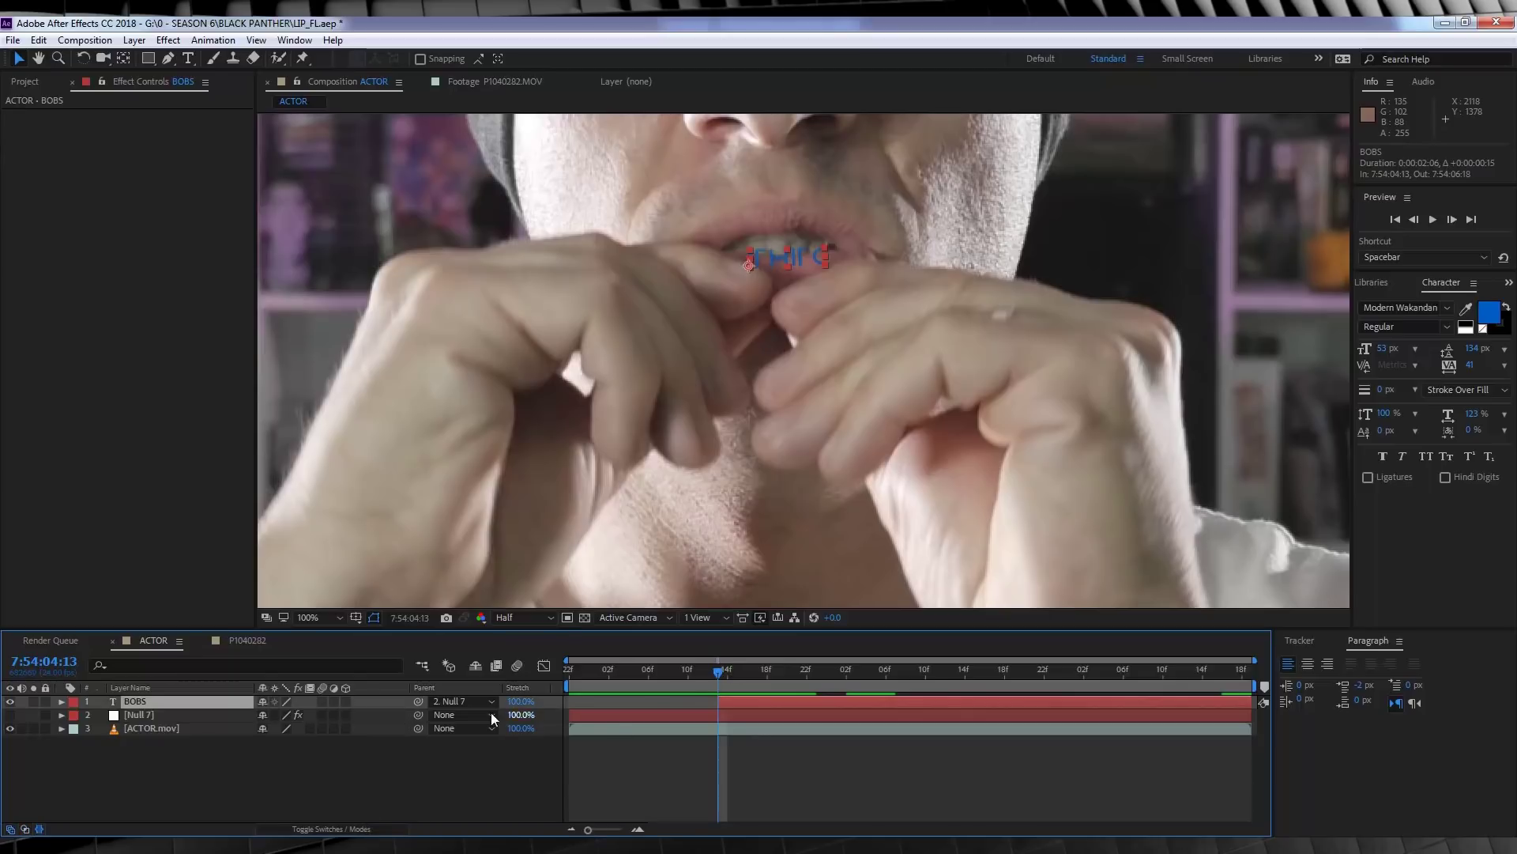
Make BOBS a 3D layer and keyframe its Orientation at 0° where the mouth opens
left_click(346, 701)
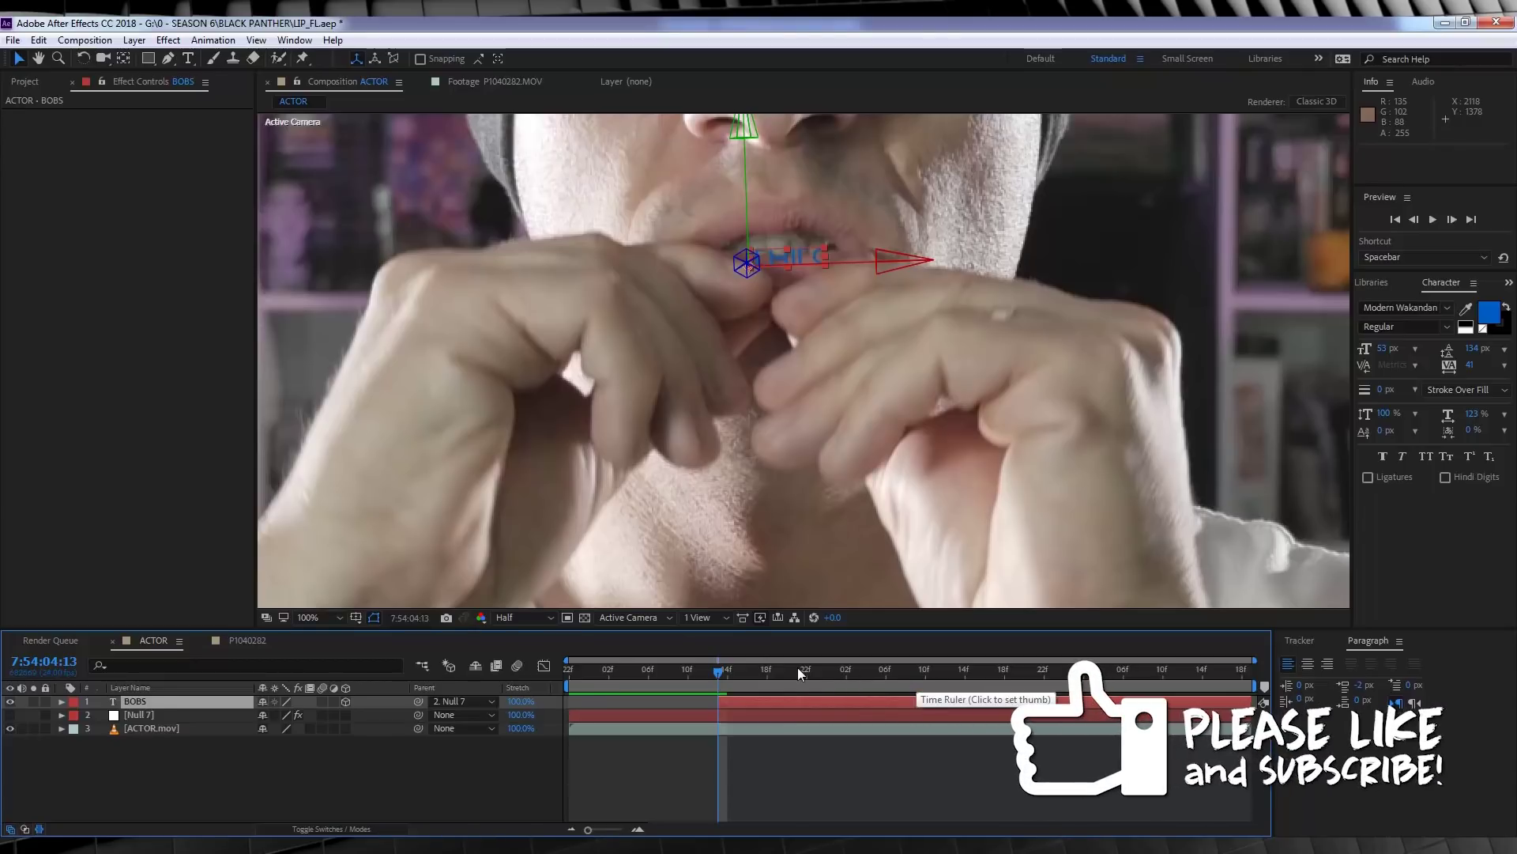
left_click_drag(785, 667, 842, 671)
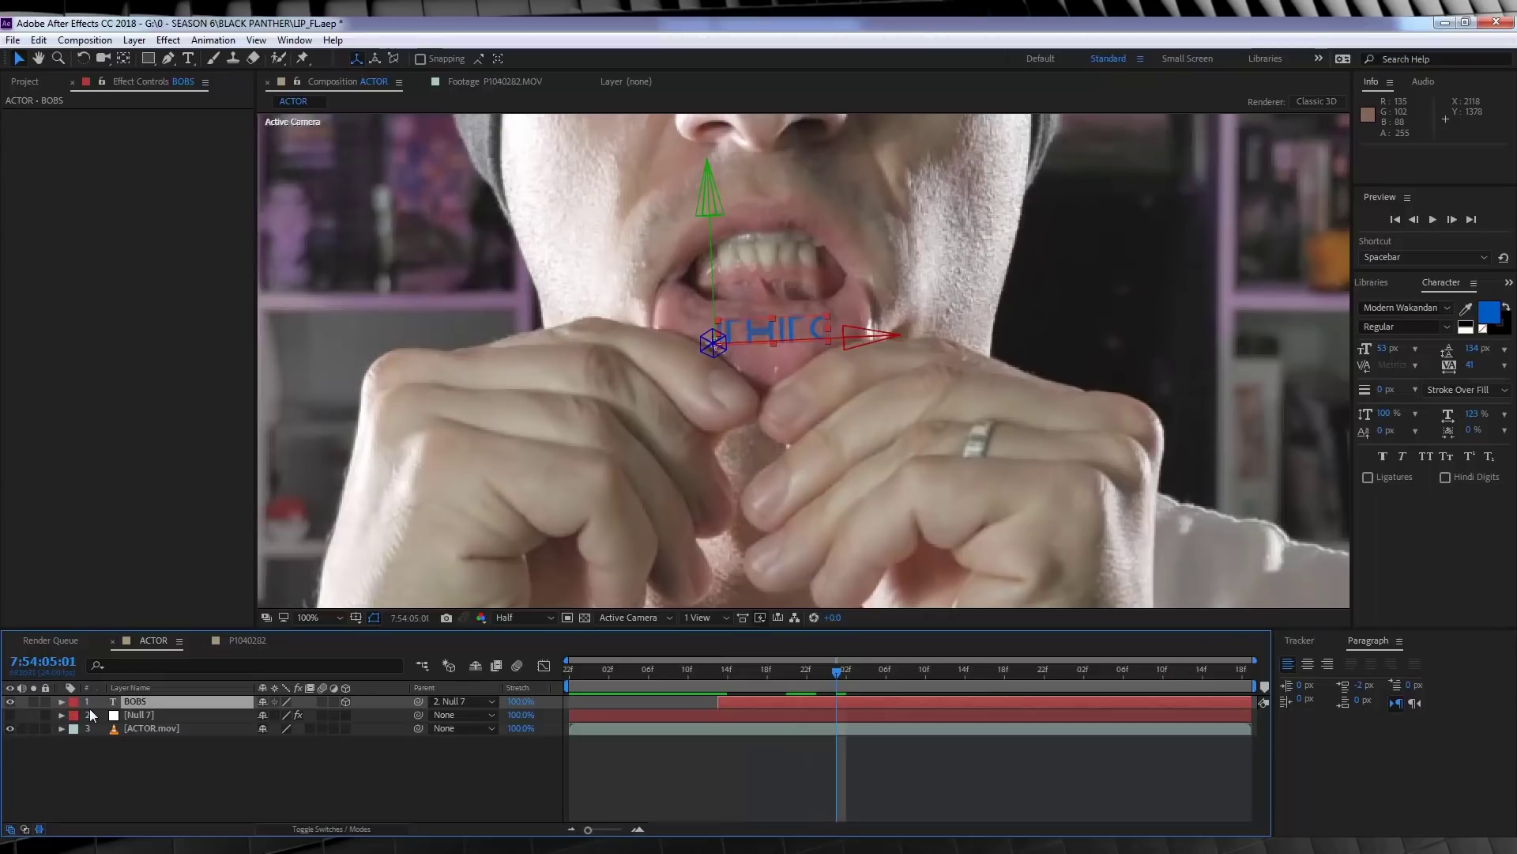
key("p")
key("r")
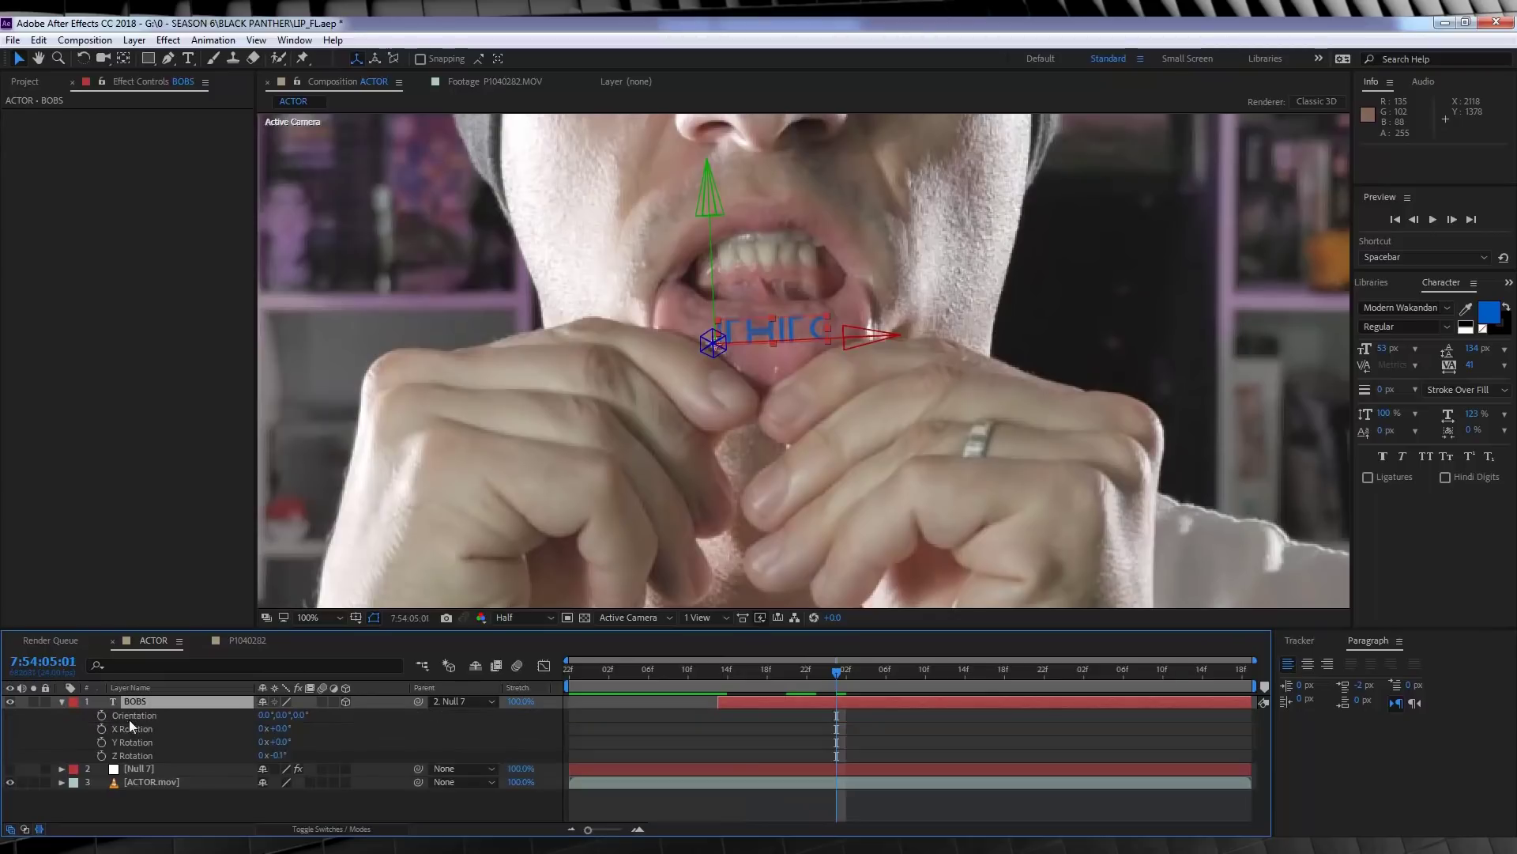
left_click(101, 715)
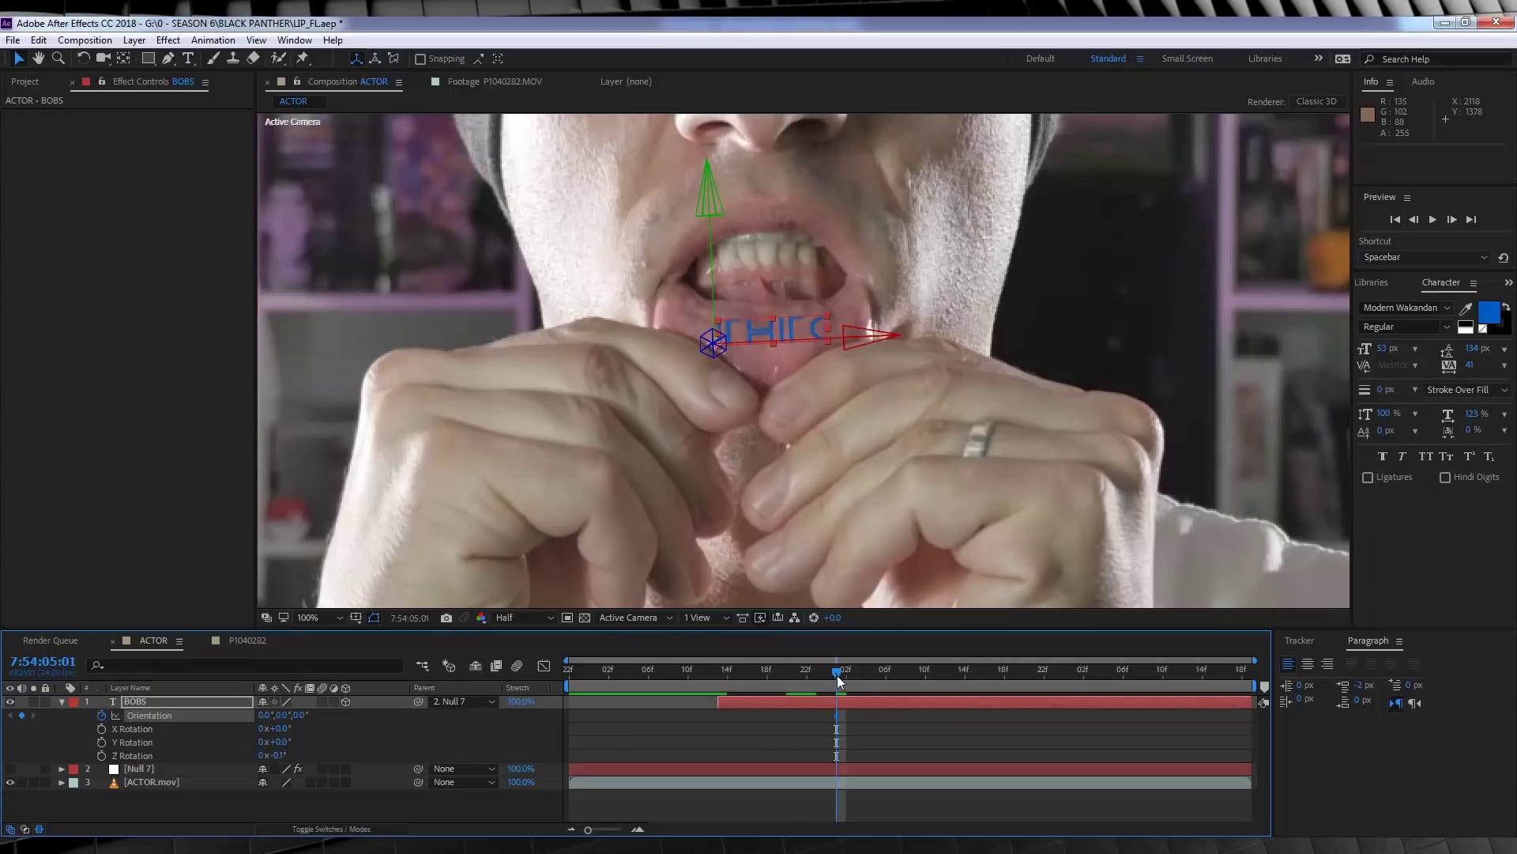
Tilt the text's X Orientation to about 71° at 7:54:04:13
left_click_drag(835, 677, 731, 681)
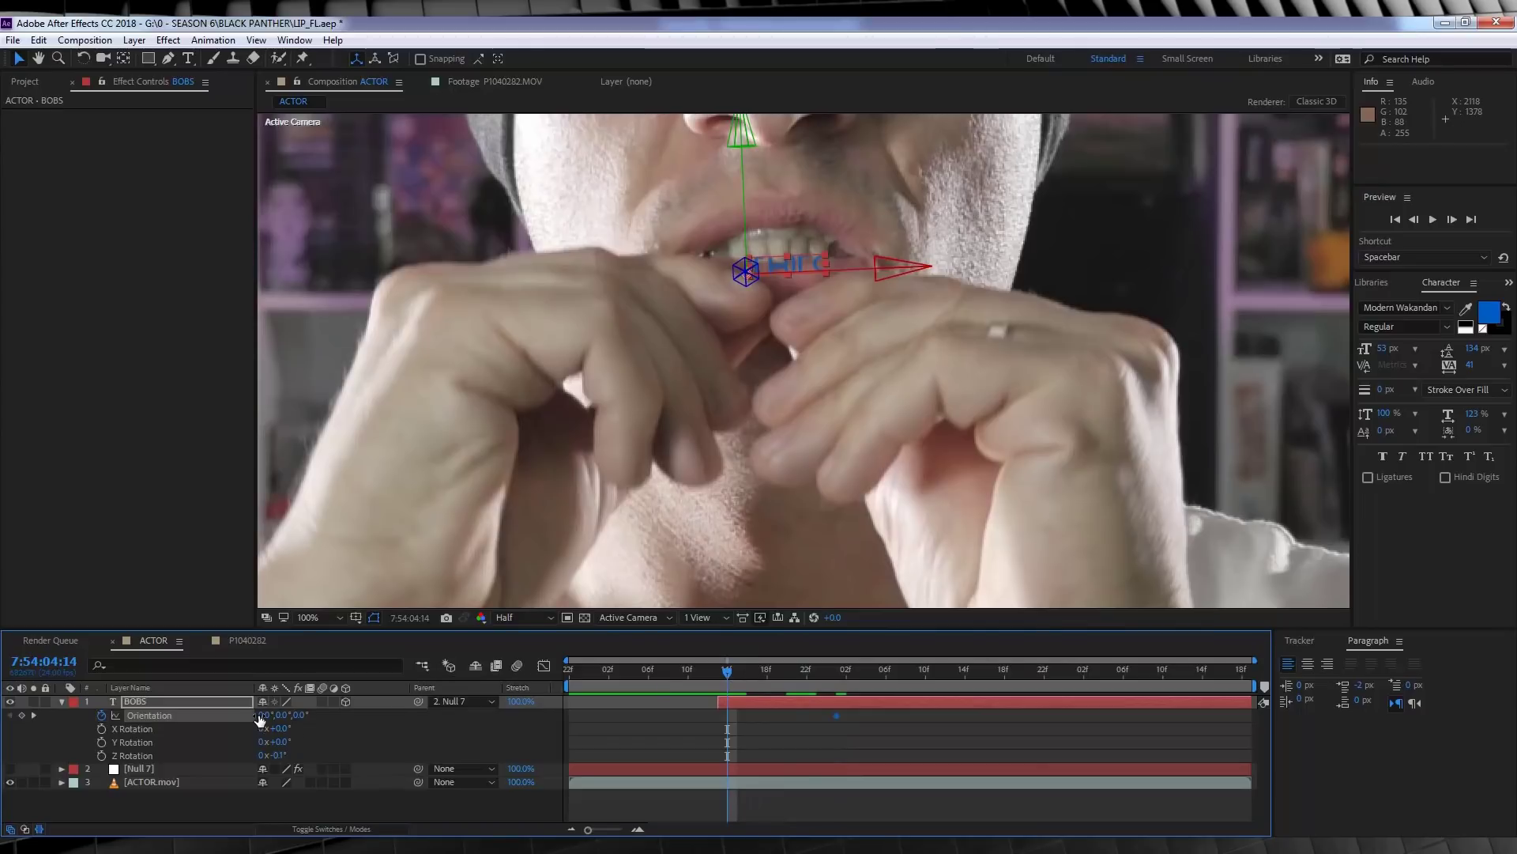
left_click_drag(259, 715, 314, 714)
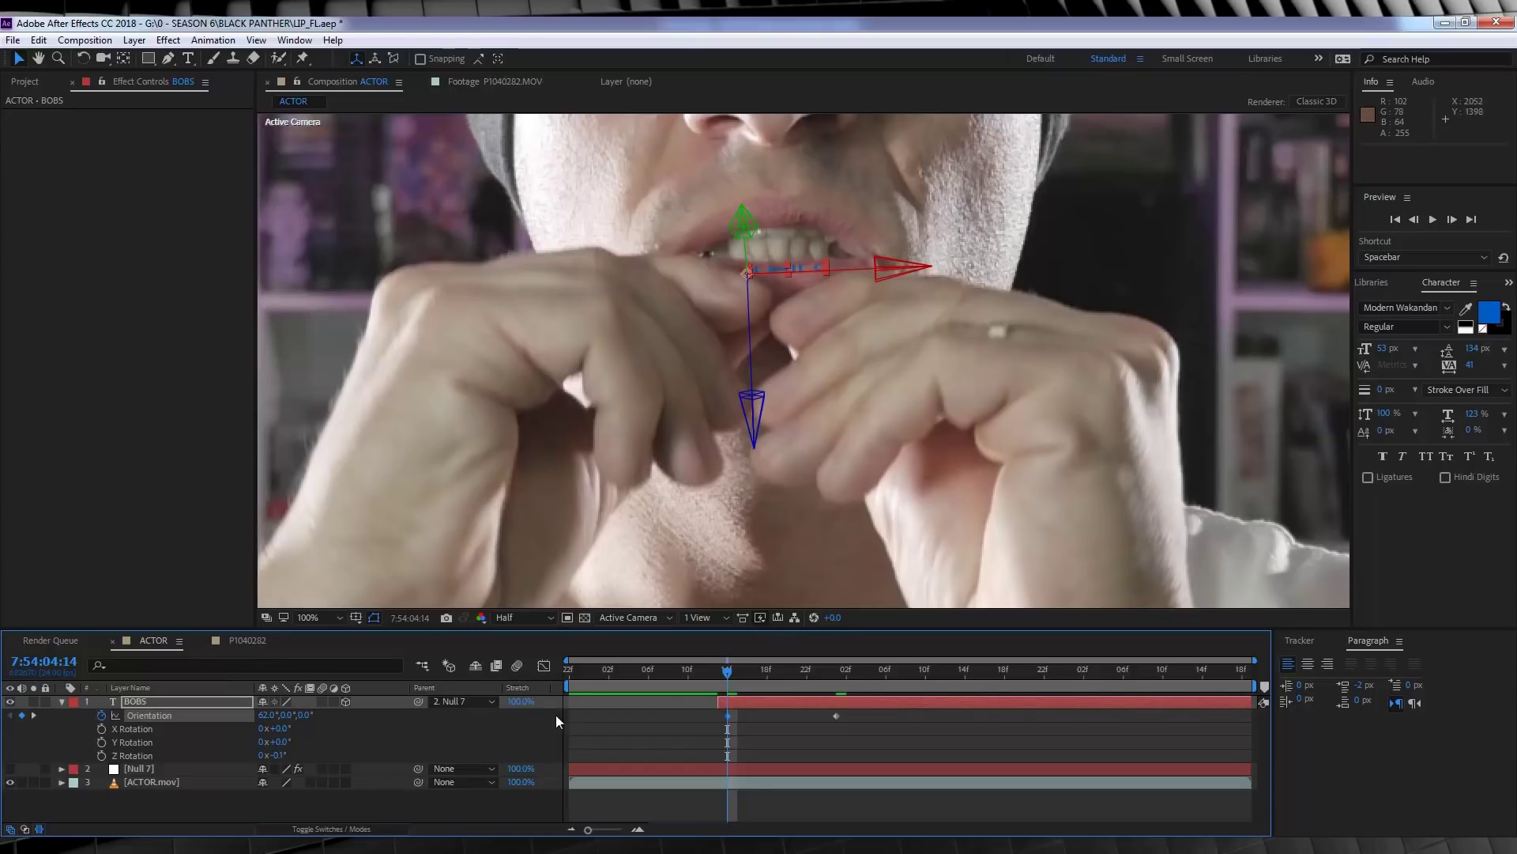
left_click(647, 743)
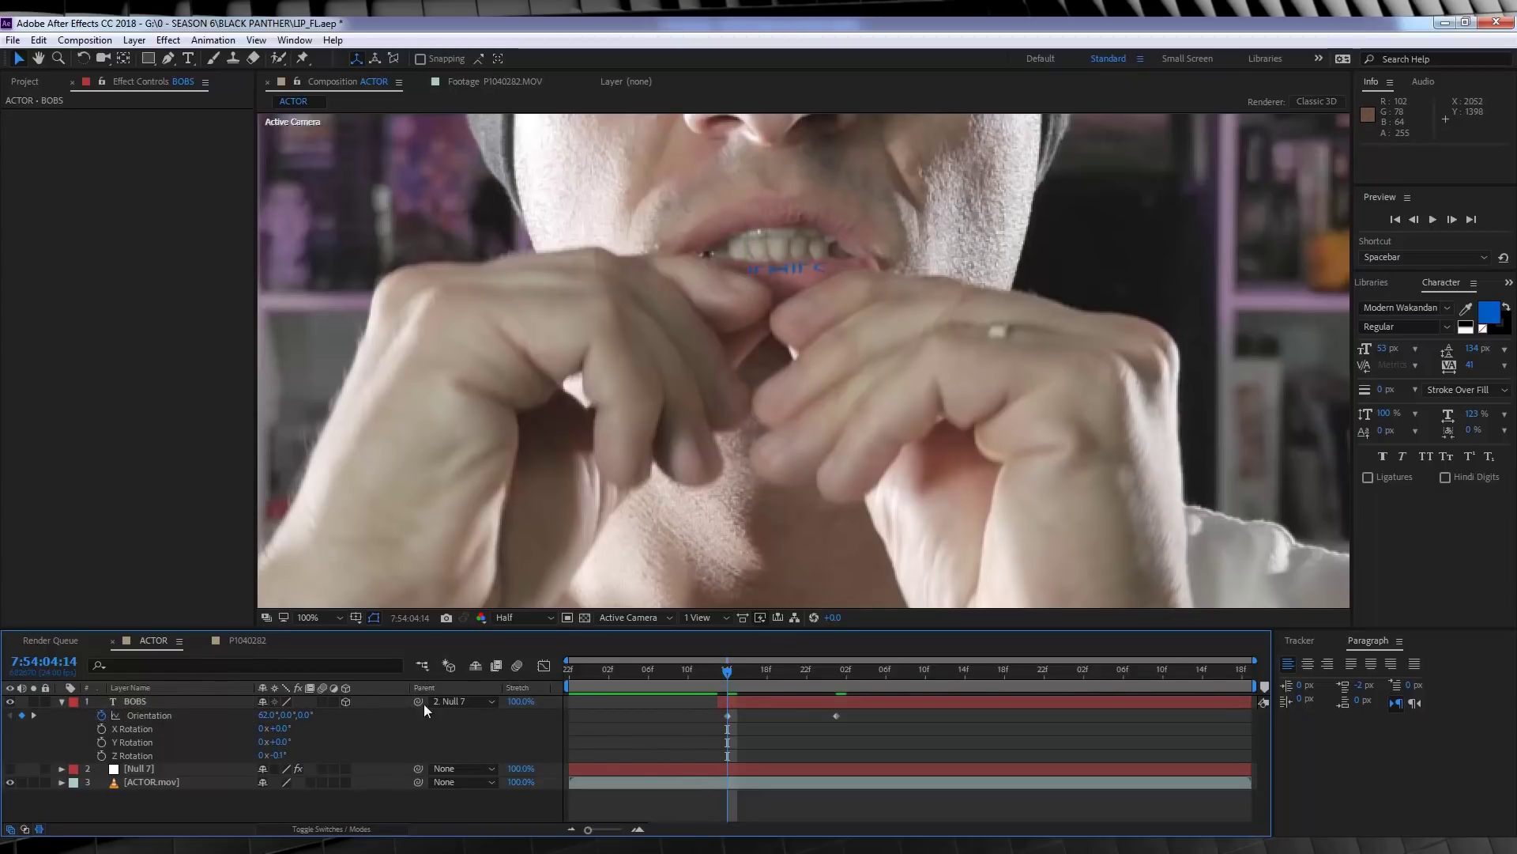
left_click_drag(265, 715, 274, 716)
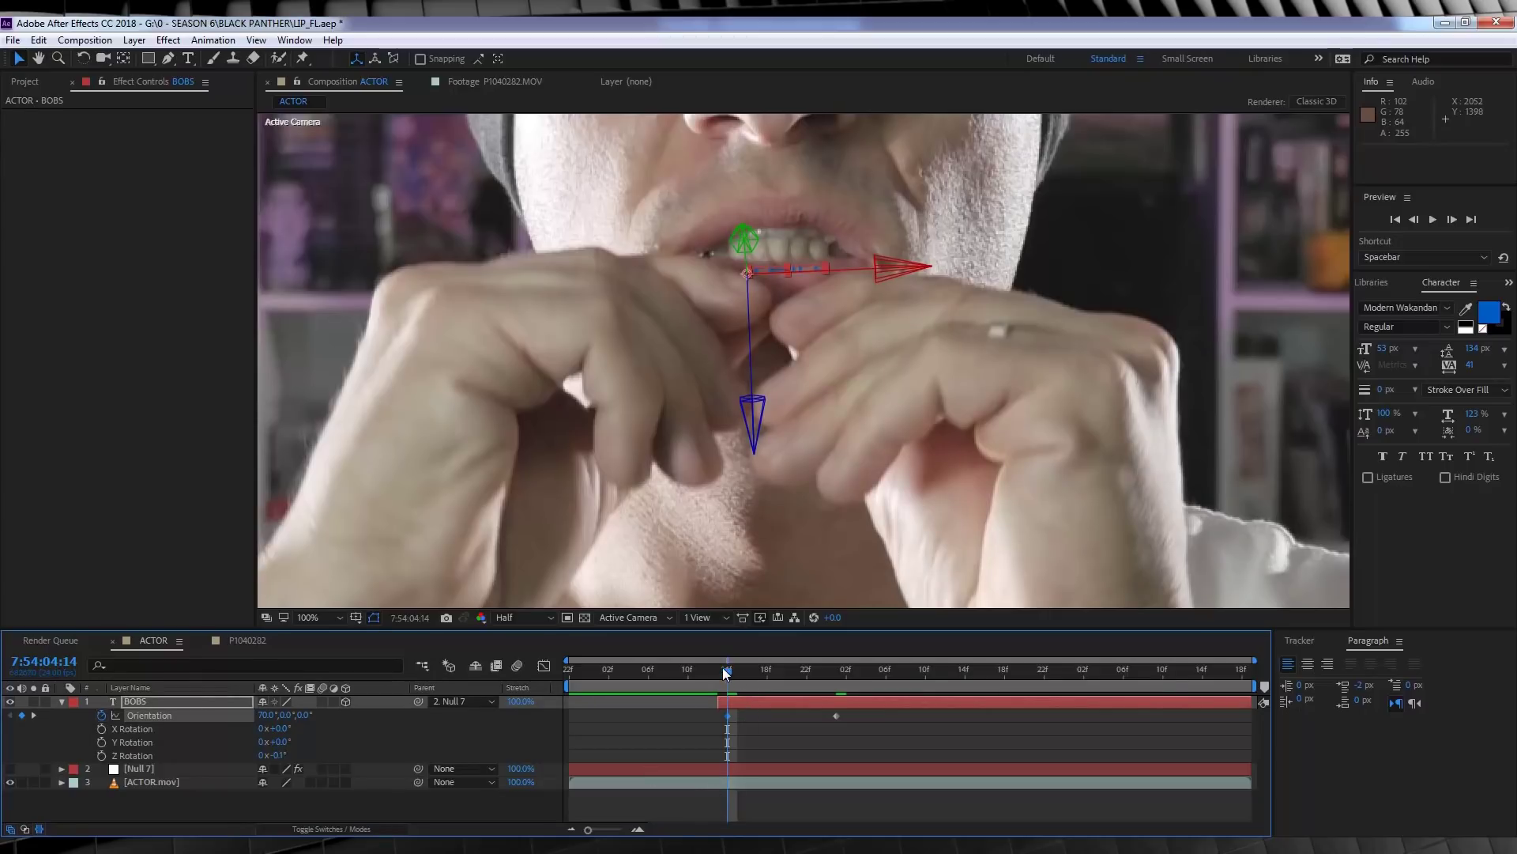
left_click_drag(729, 668, 719, 718)
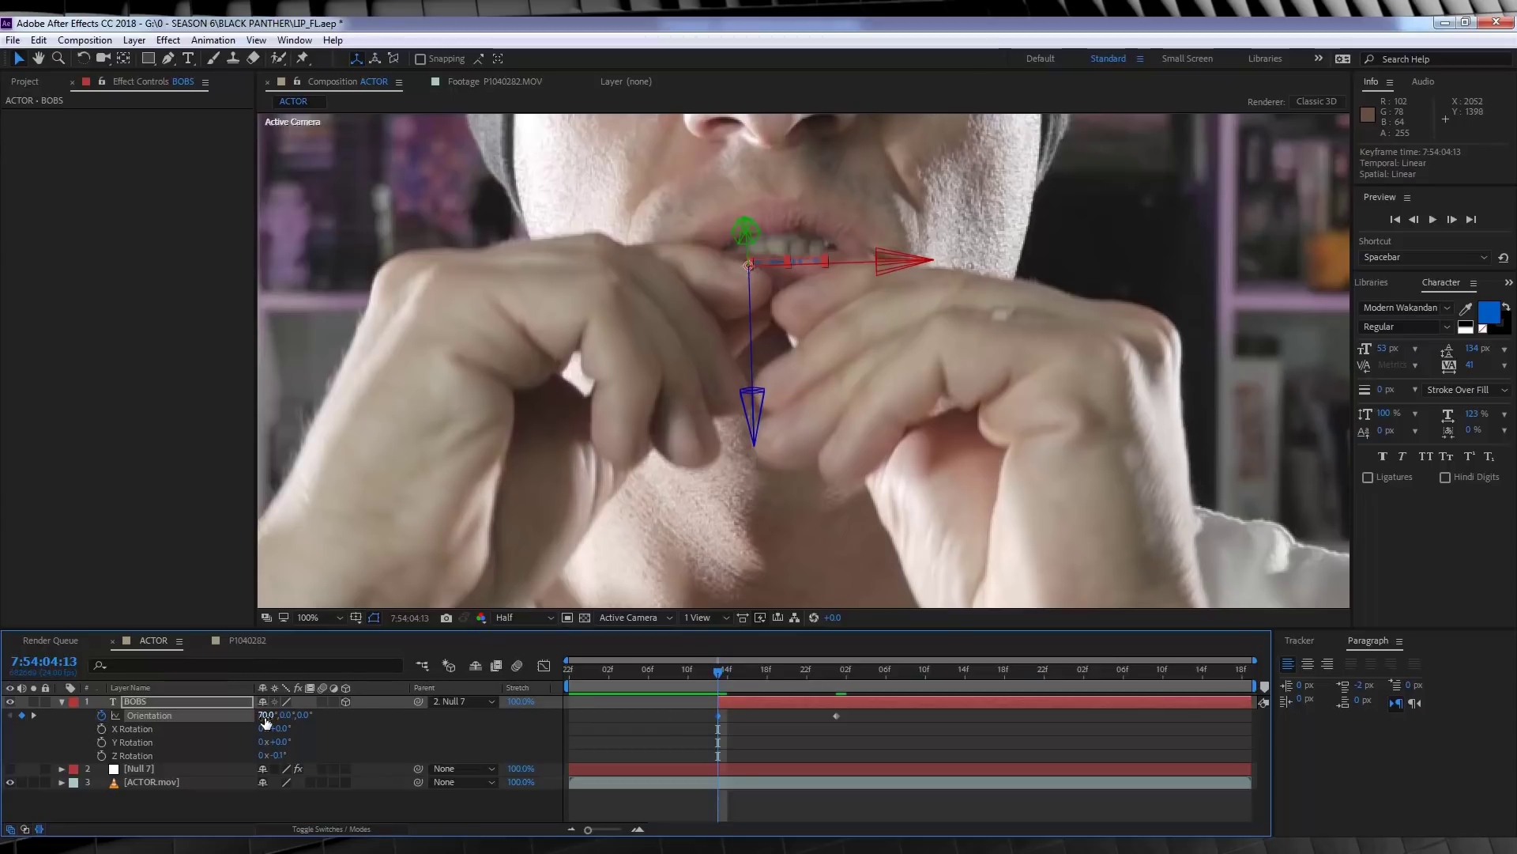
left_click_drag(263, 715, 266, 716)
Enable composition motion blur and preview the tattoo animation
left_click(516, 664)
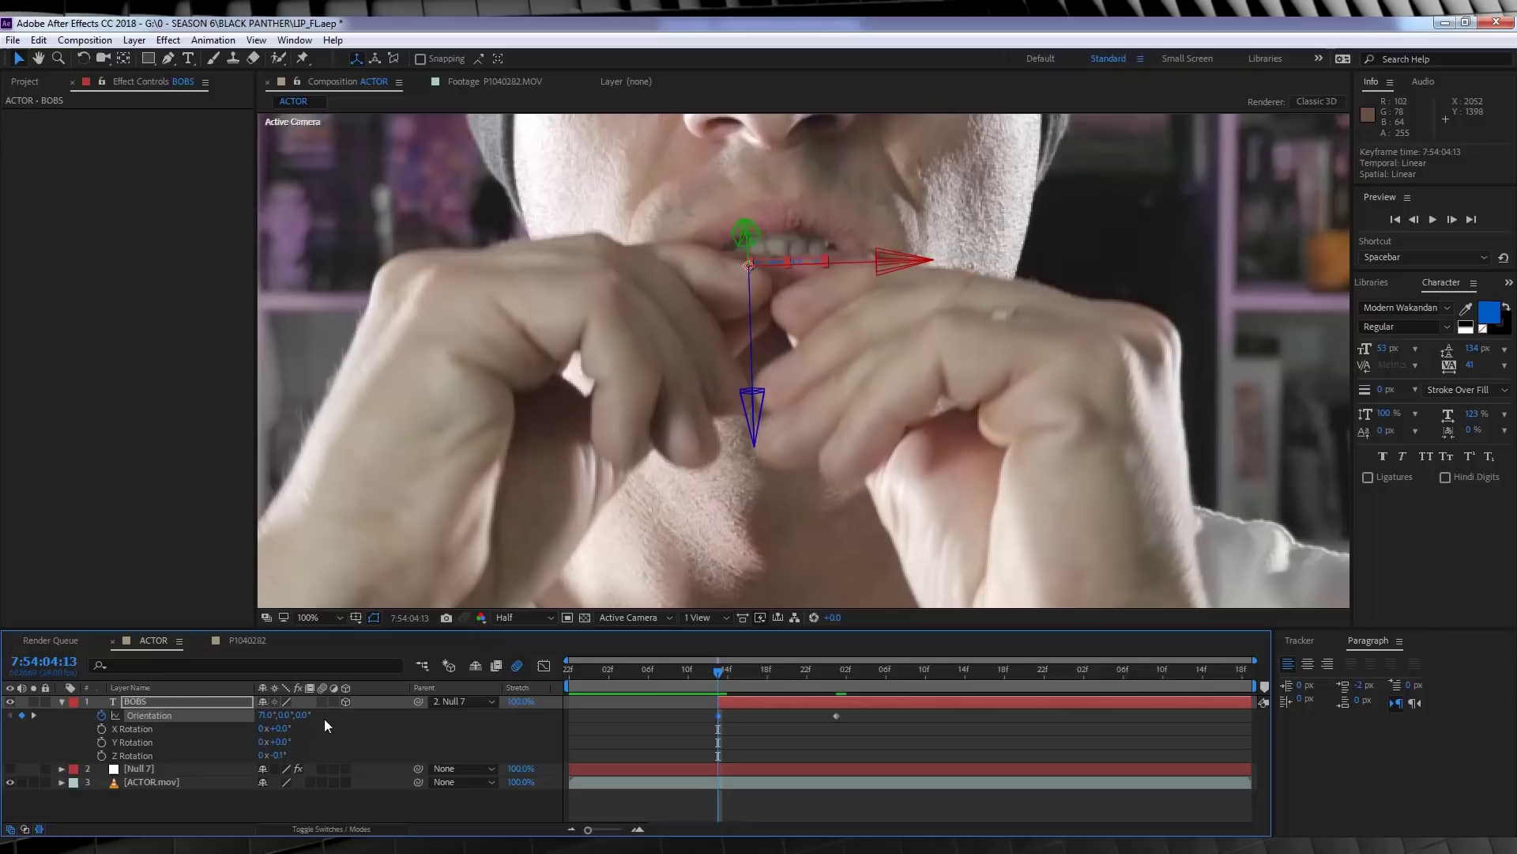
left_click(700, 670)
key("space")
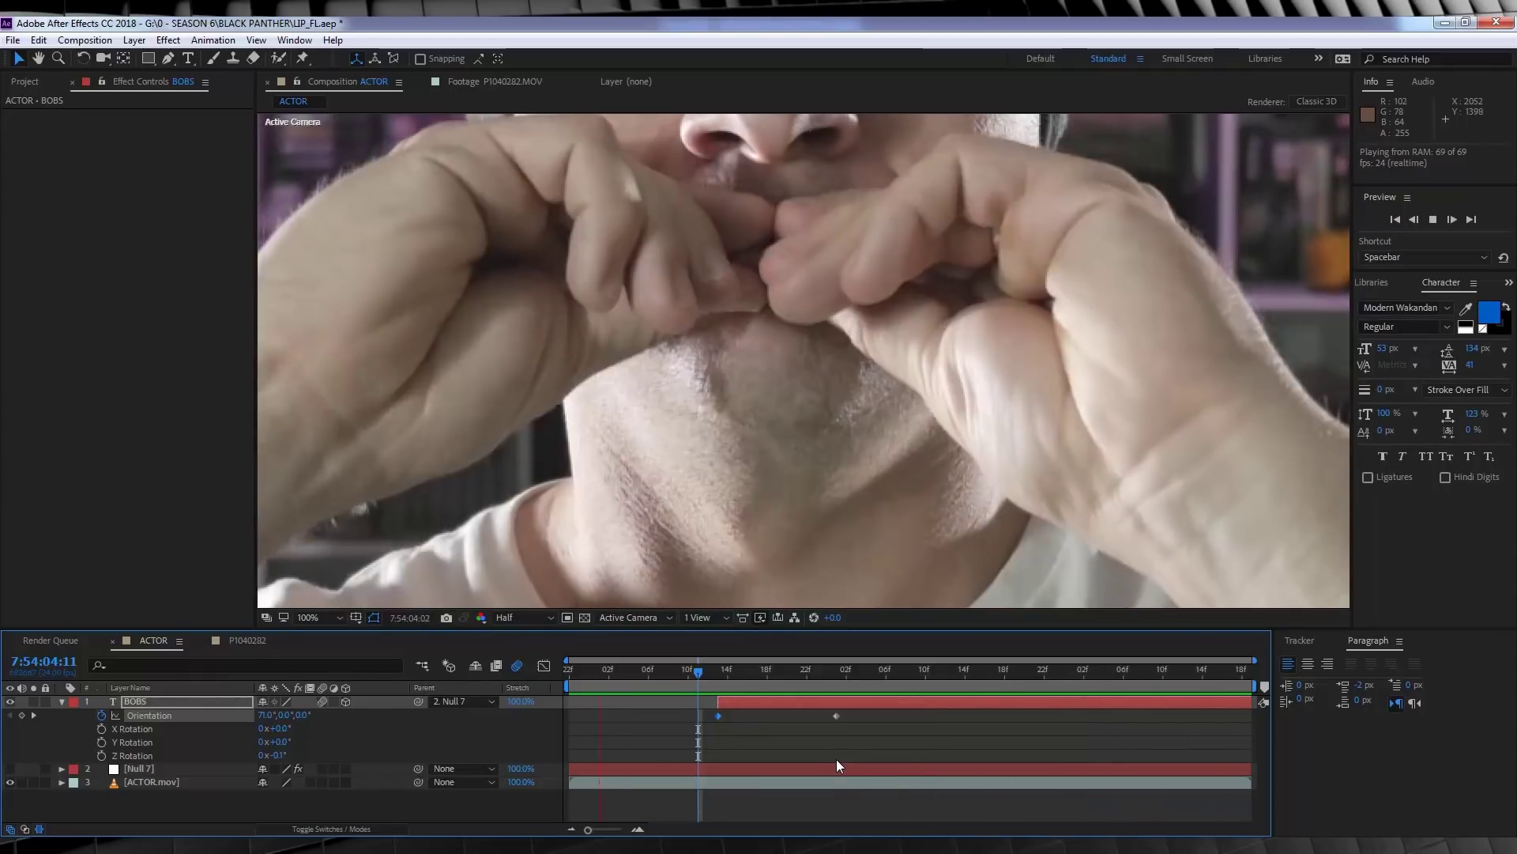
Stop the preview and set the BOBS layer's blend mode to Screen
left_click(345, 822)
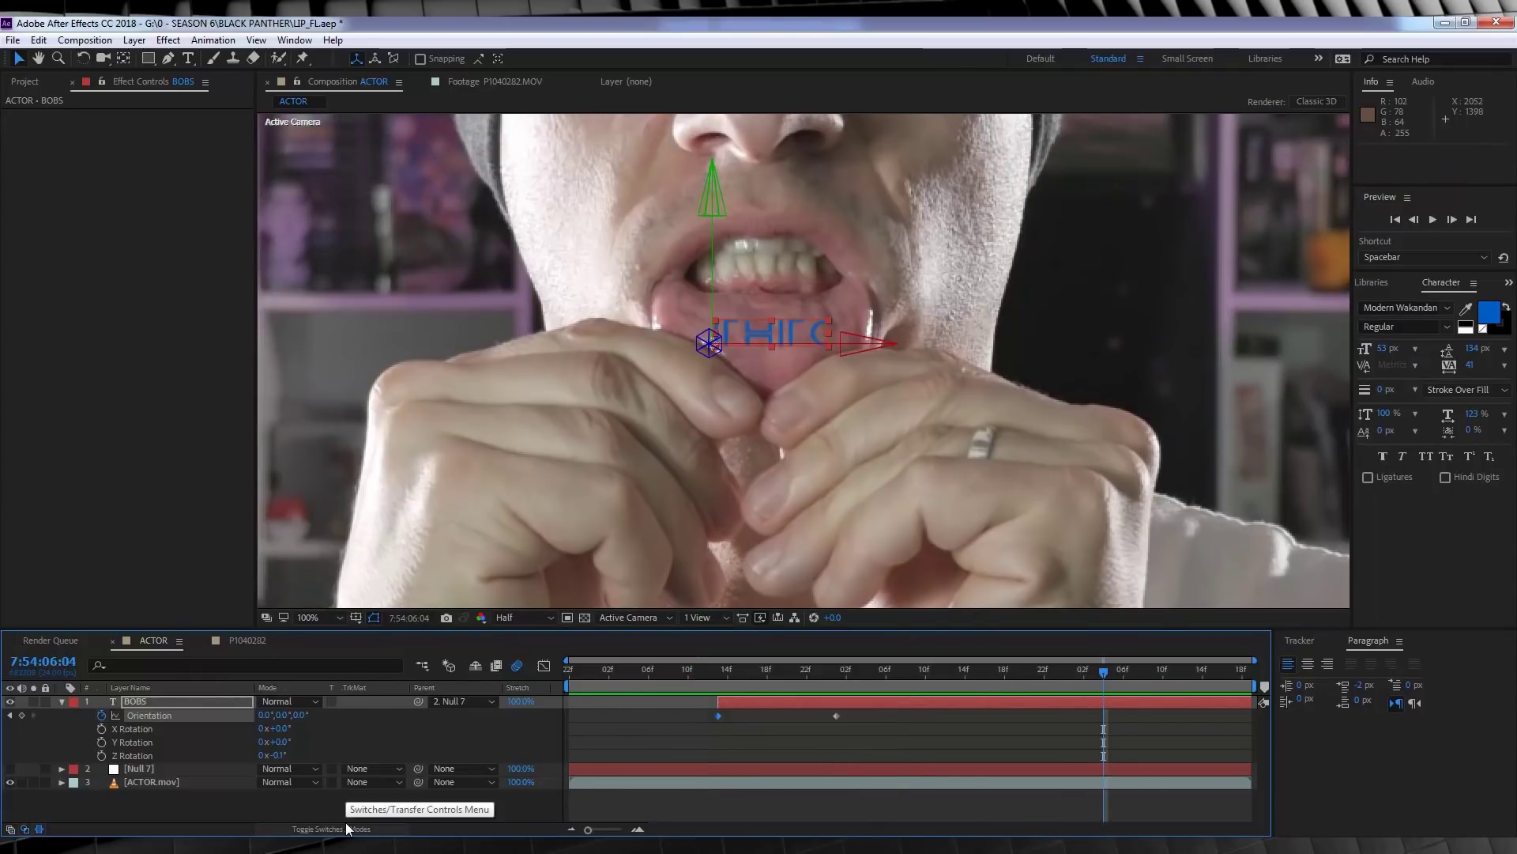
left_click(292, 701)
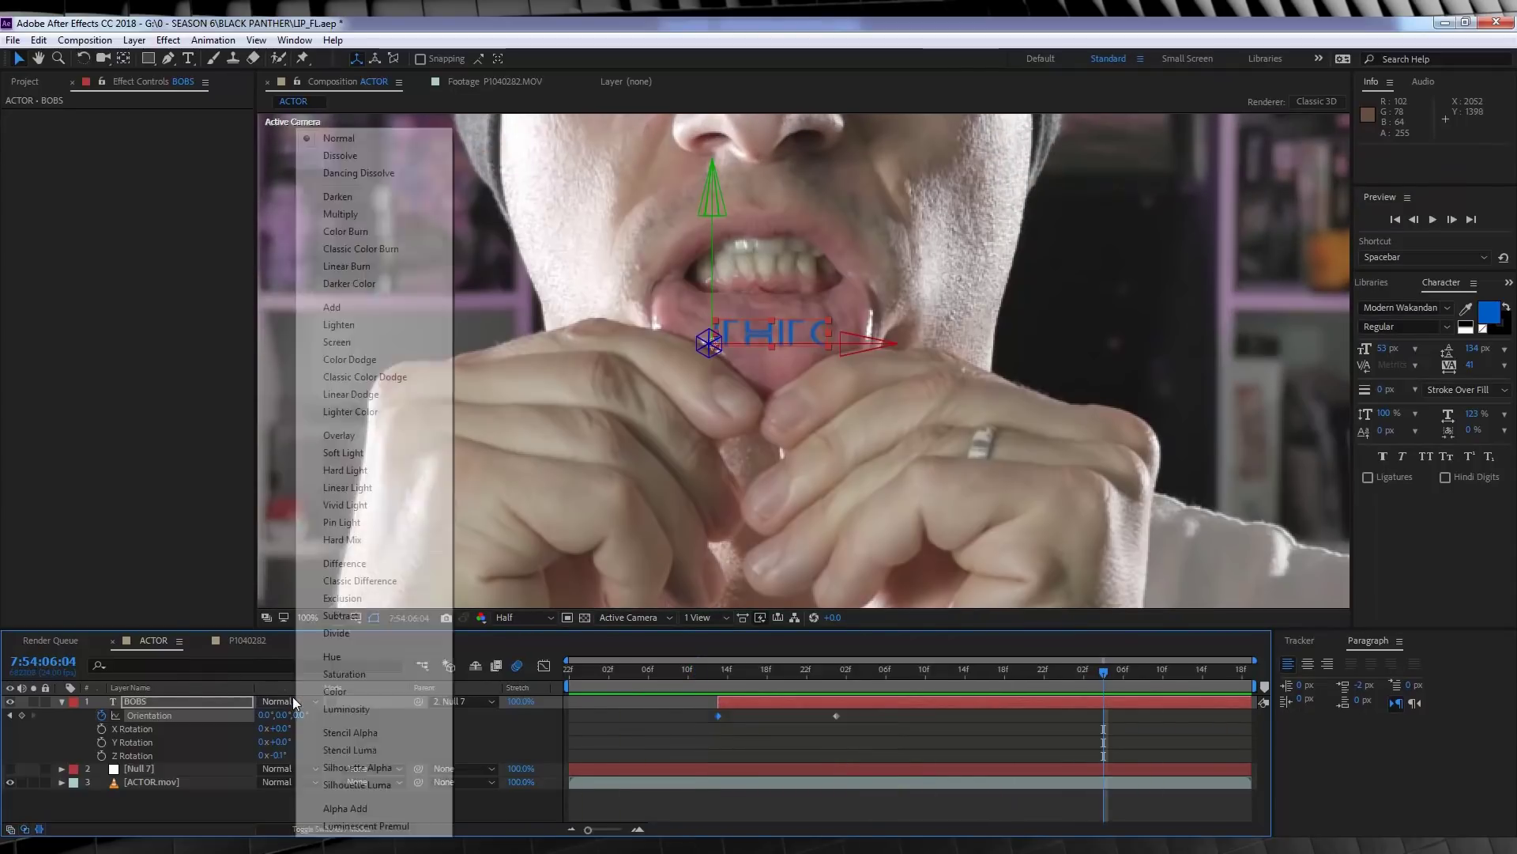
left_click(337, 342)
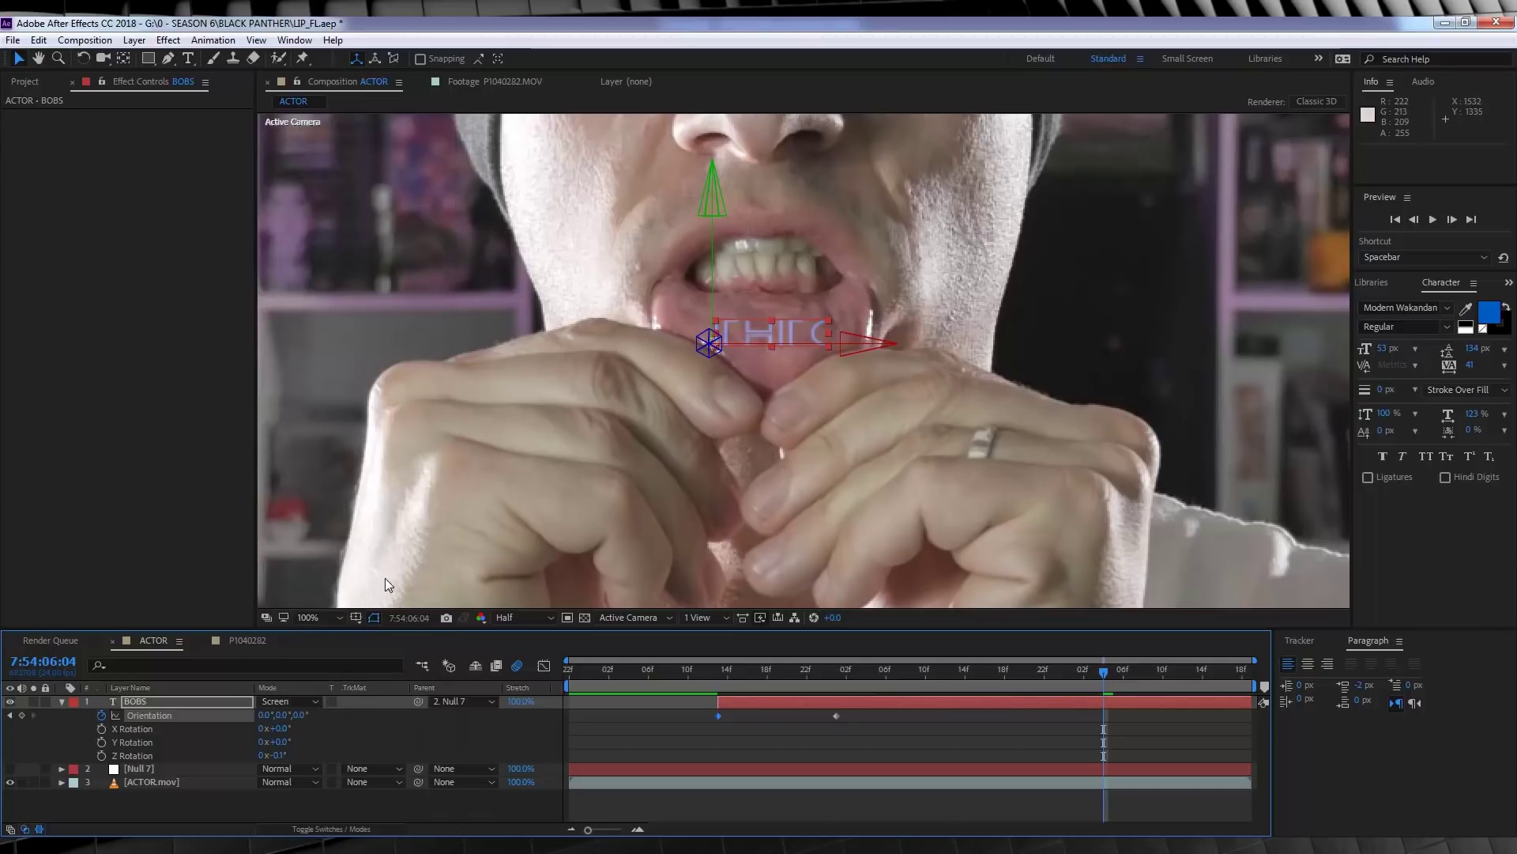
Lower BOBS opacity to 79% and review the blended tattoo across frames
left_click(173, 698)
key("t")
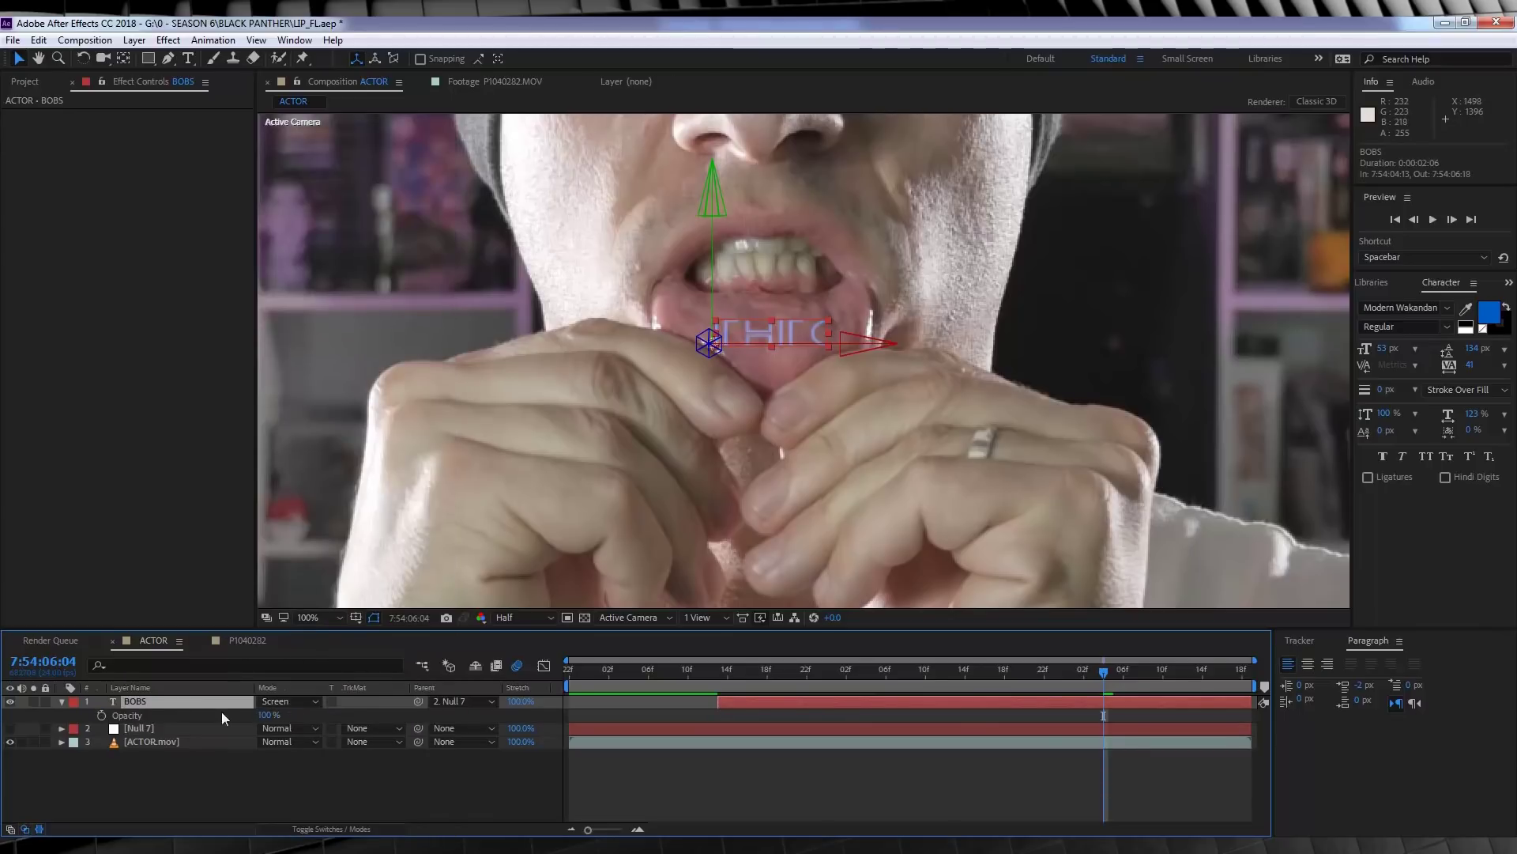
left_click(268, 714)
type("79")
key("Return")
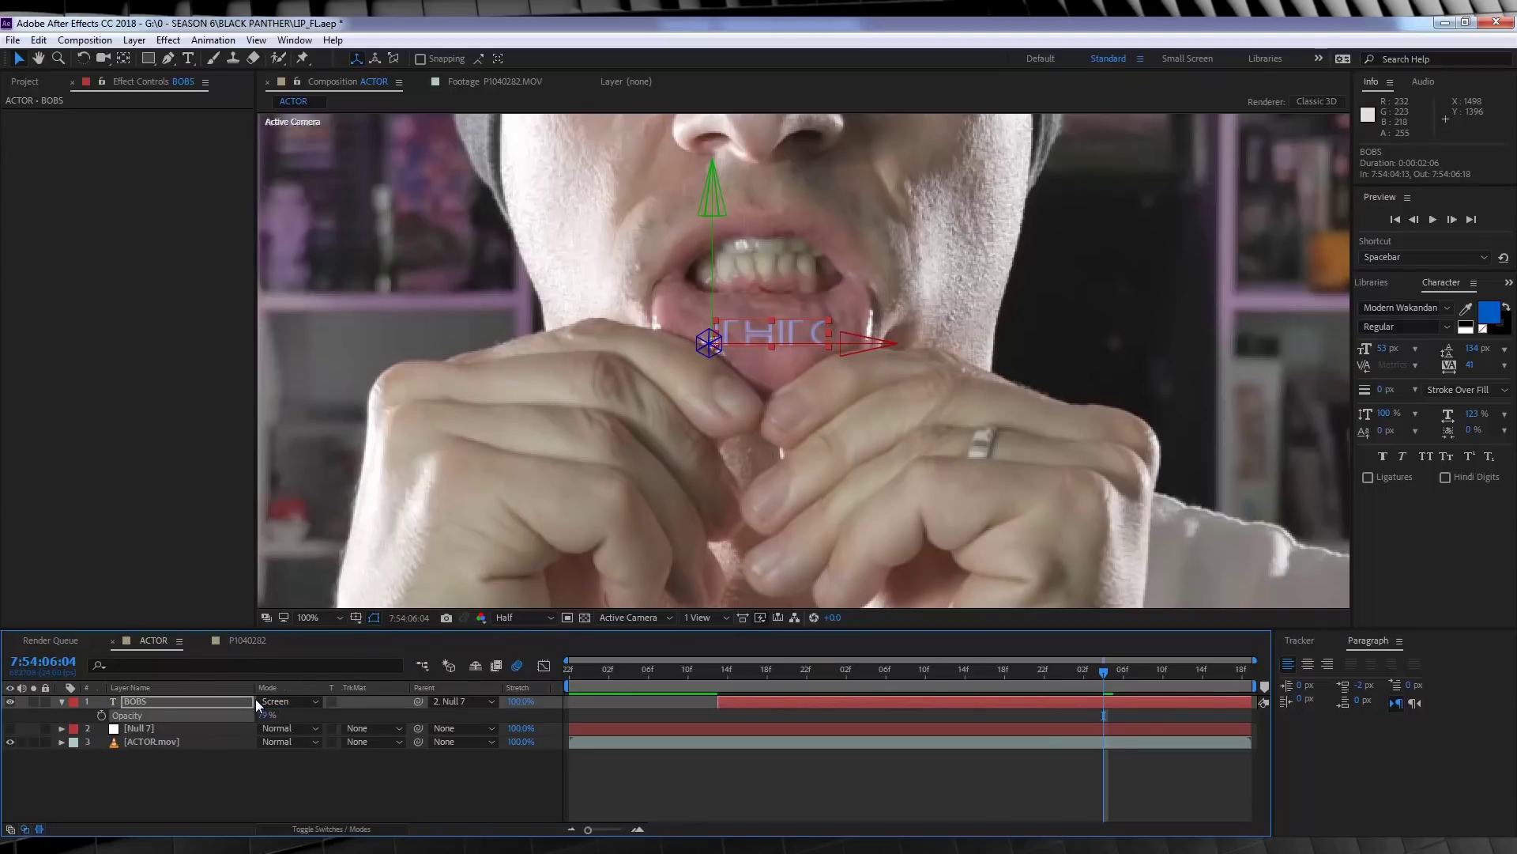
left_click(726, 806)
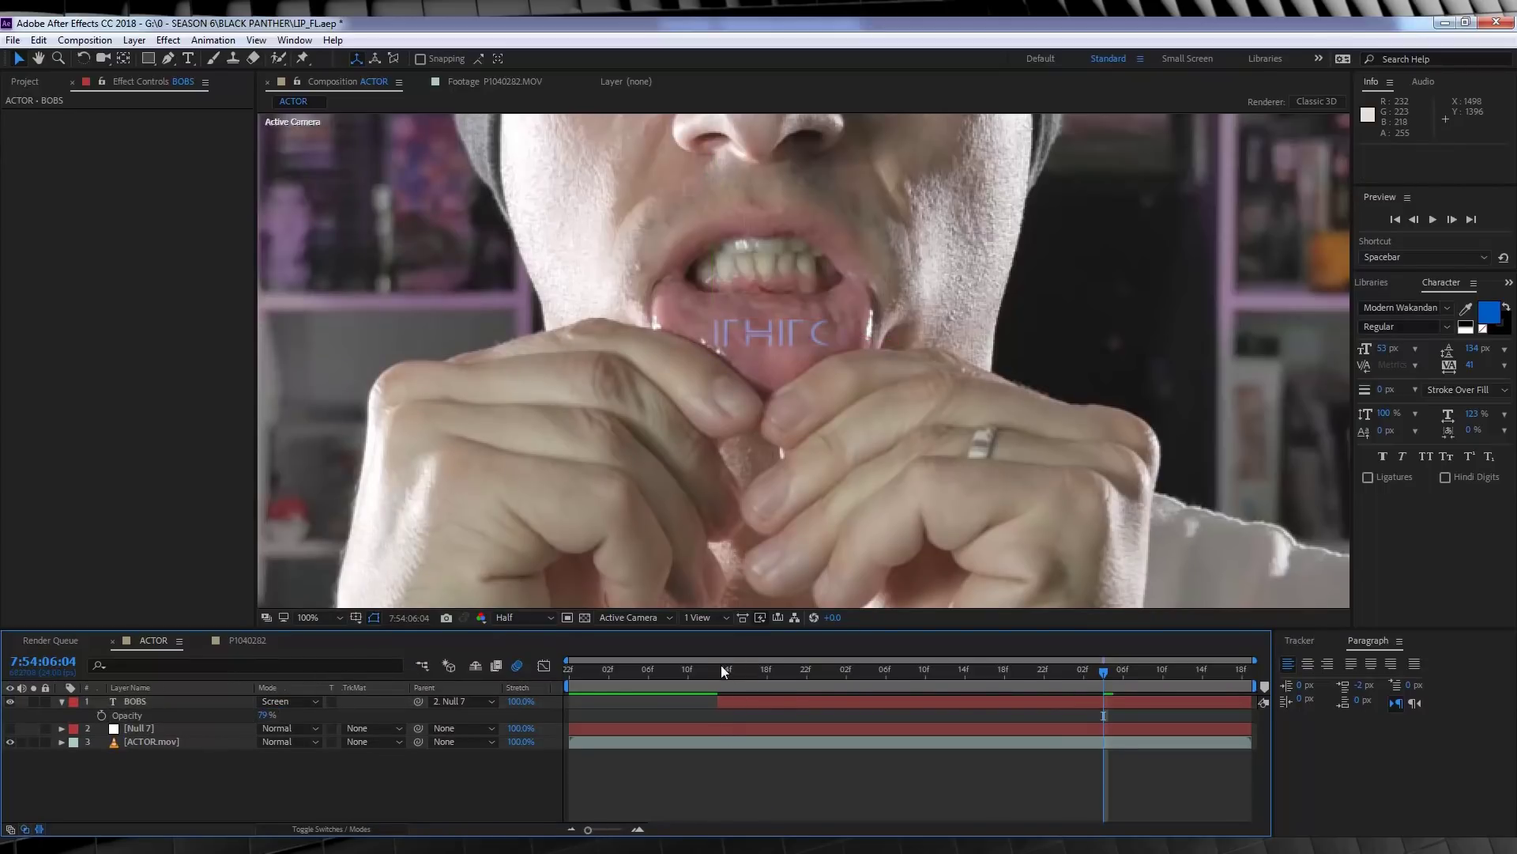
left_click_drag(721, 666, 1033, 693)
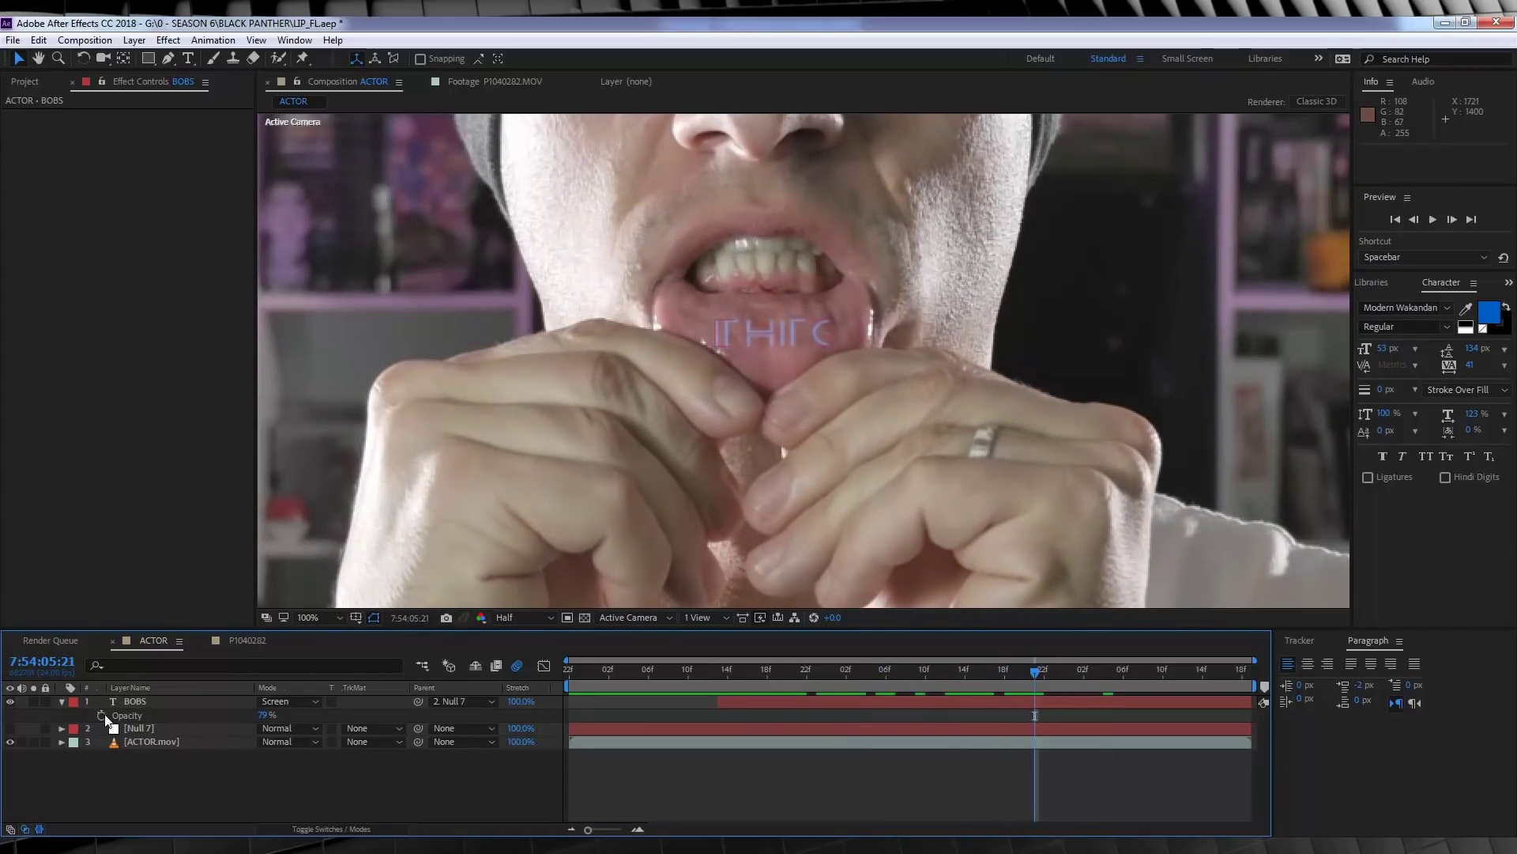
left_click(122, 703)
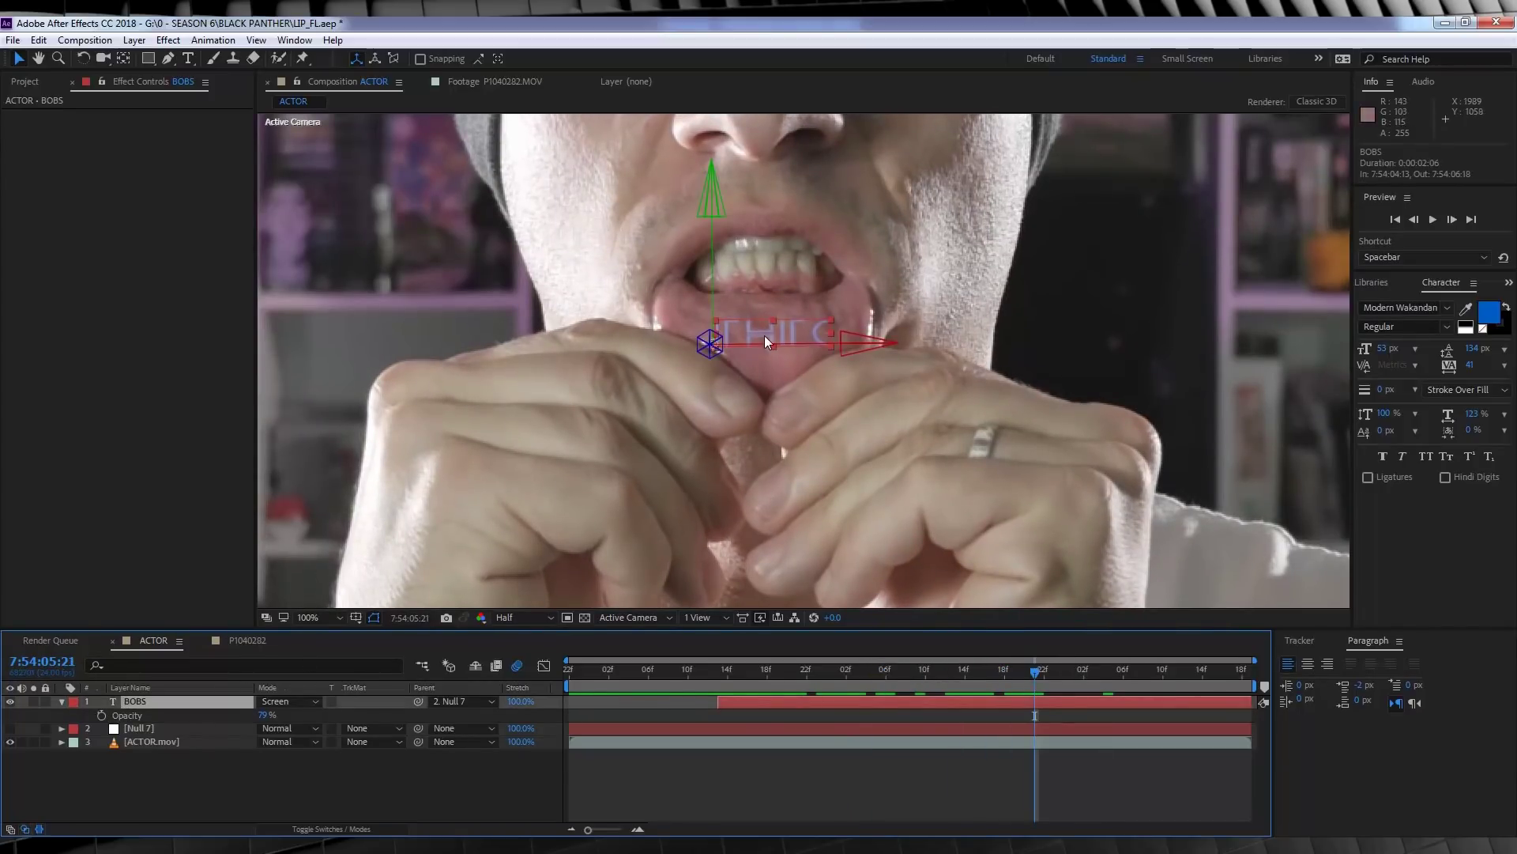
Add a Bulge effect to the BOBS text with horizontal radius 98 and vertical radius 49
left_click(167, 40)
mouse_move(189, 202)
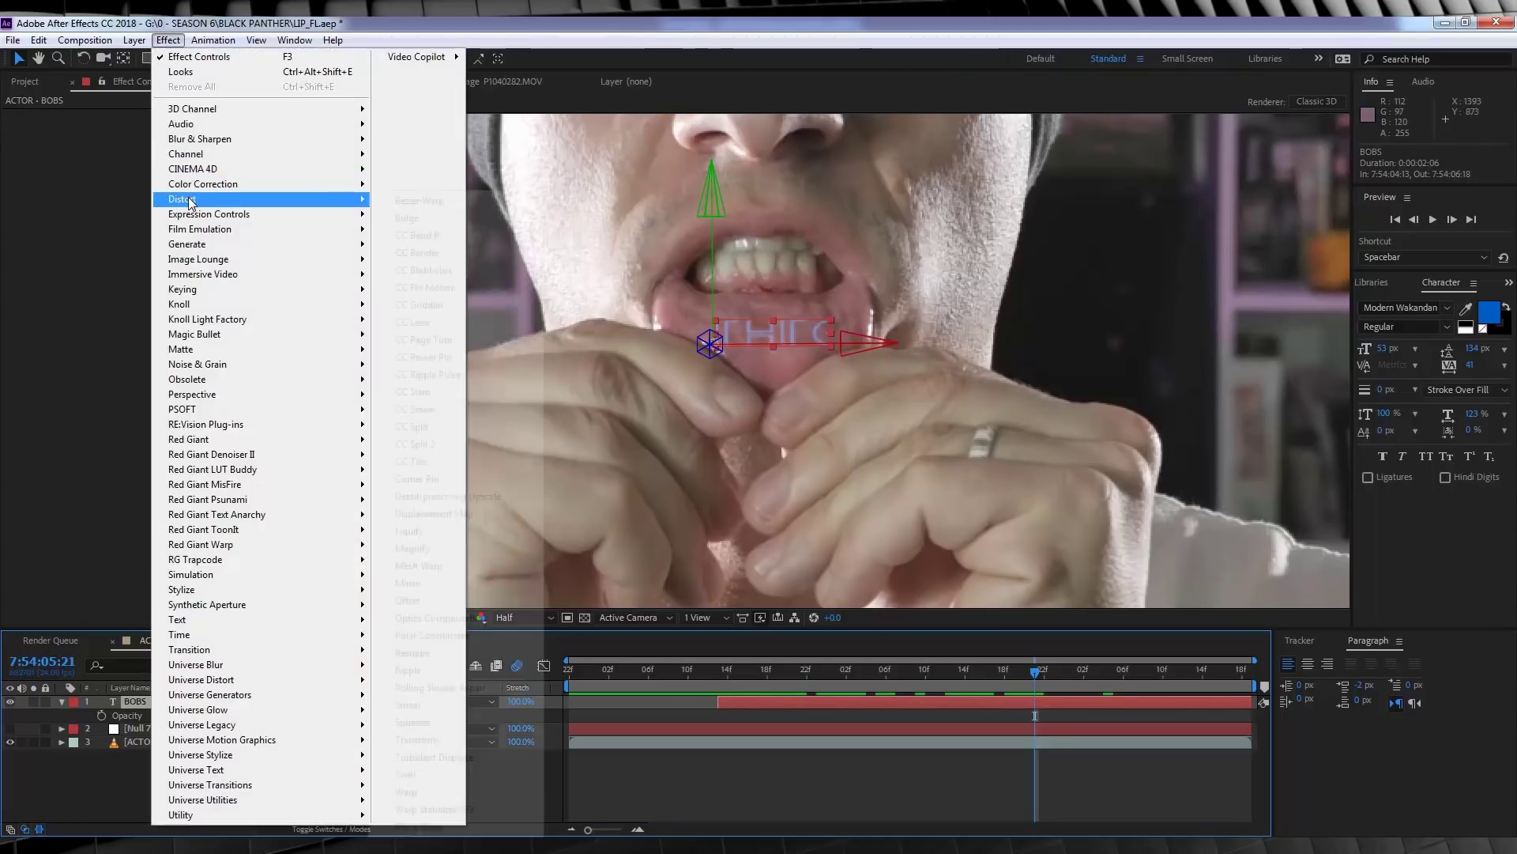
left_click(422, 216)
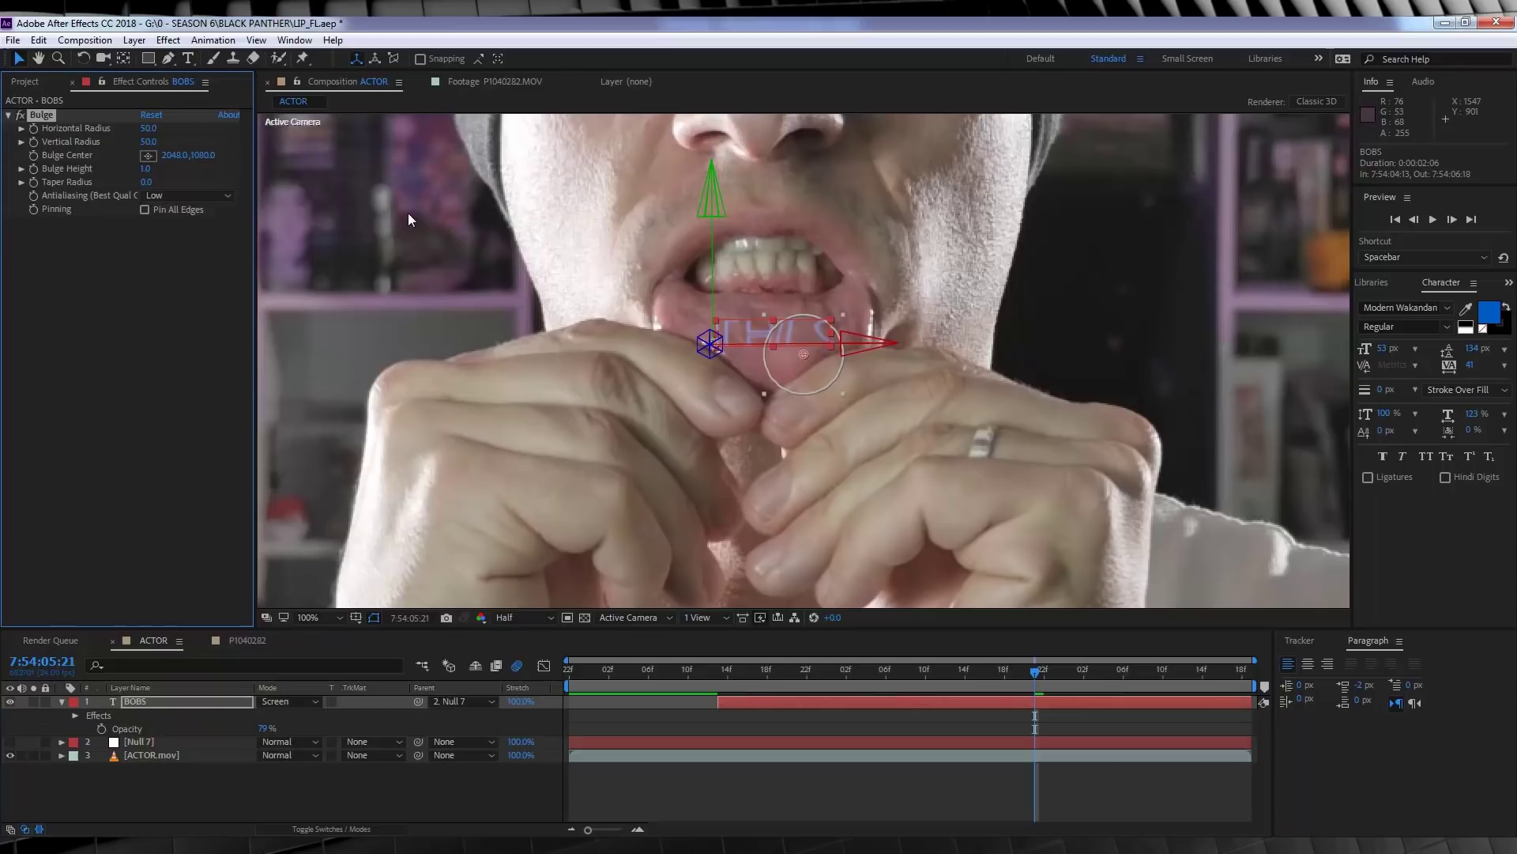
left_click(150, 128)
key("Return")
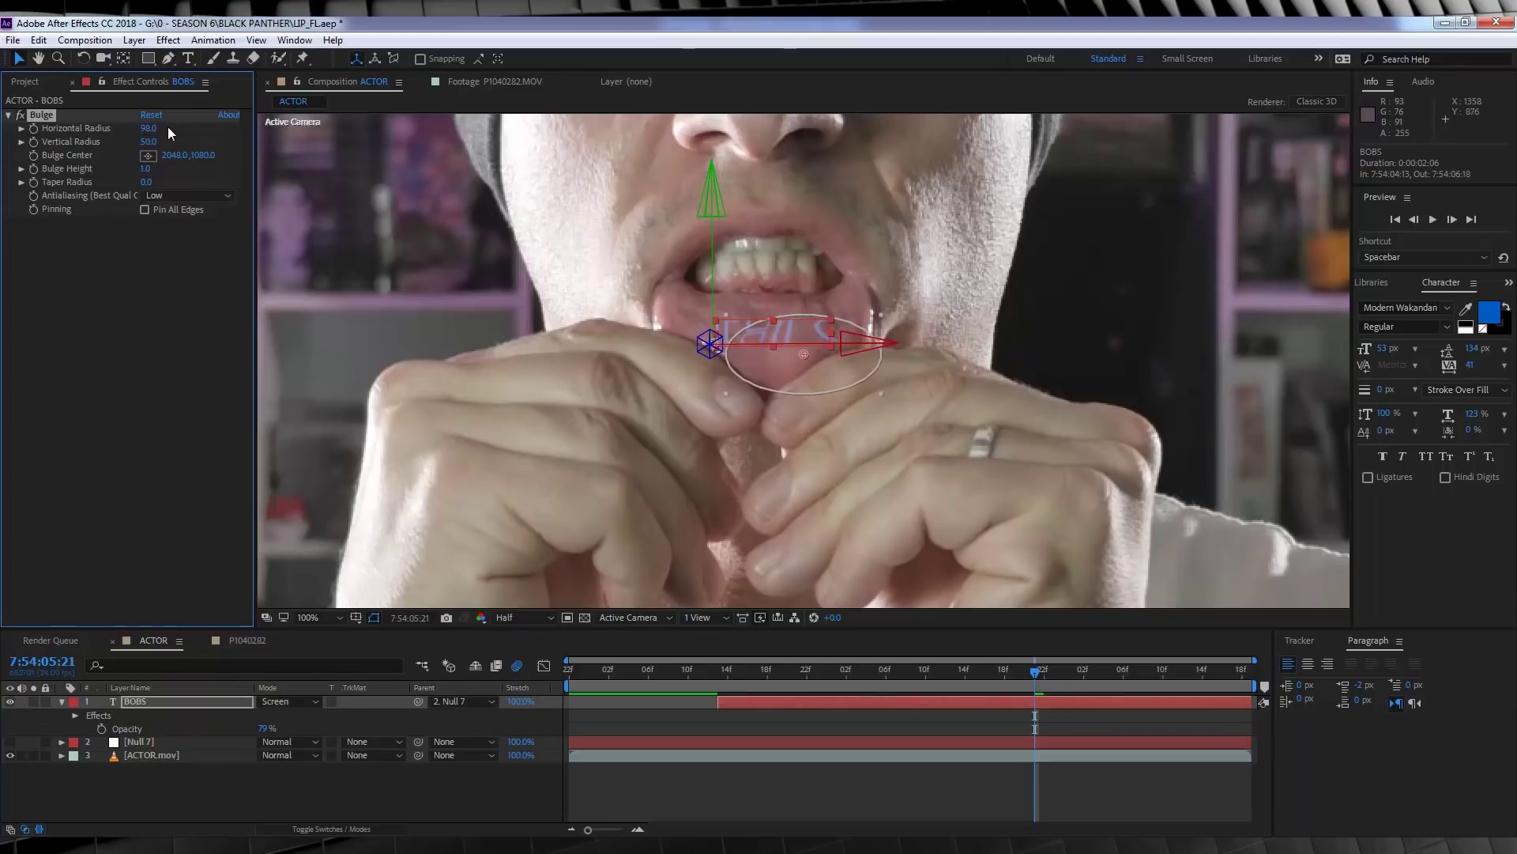
left_click(148, 142)
type("49")
key("Return")
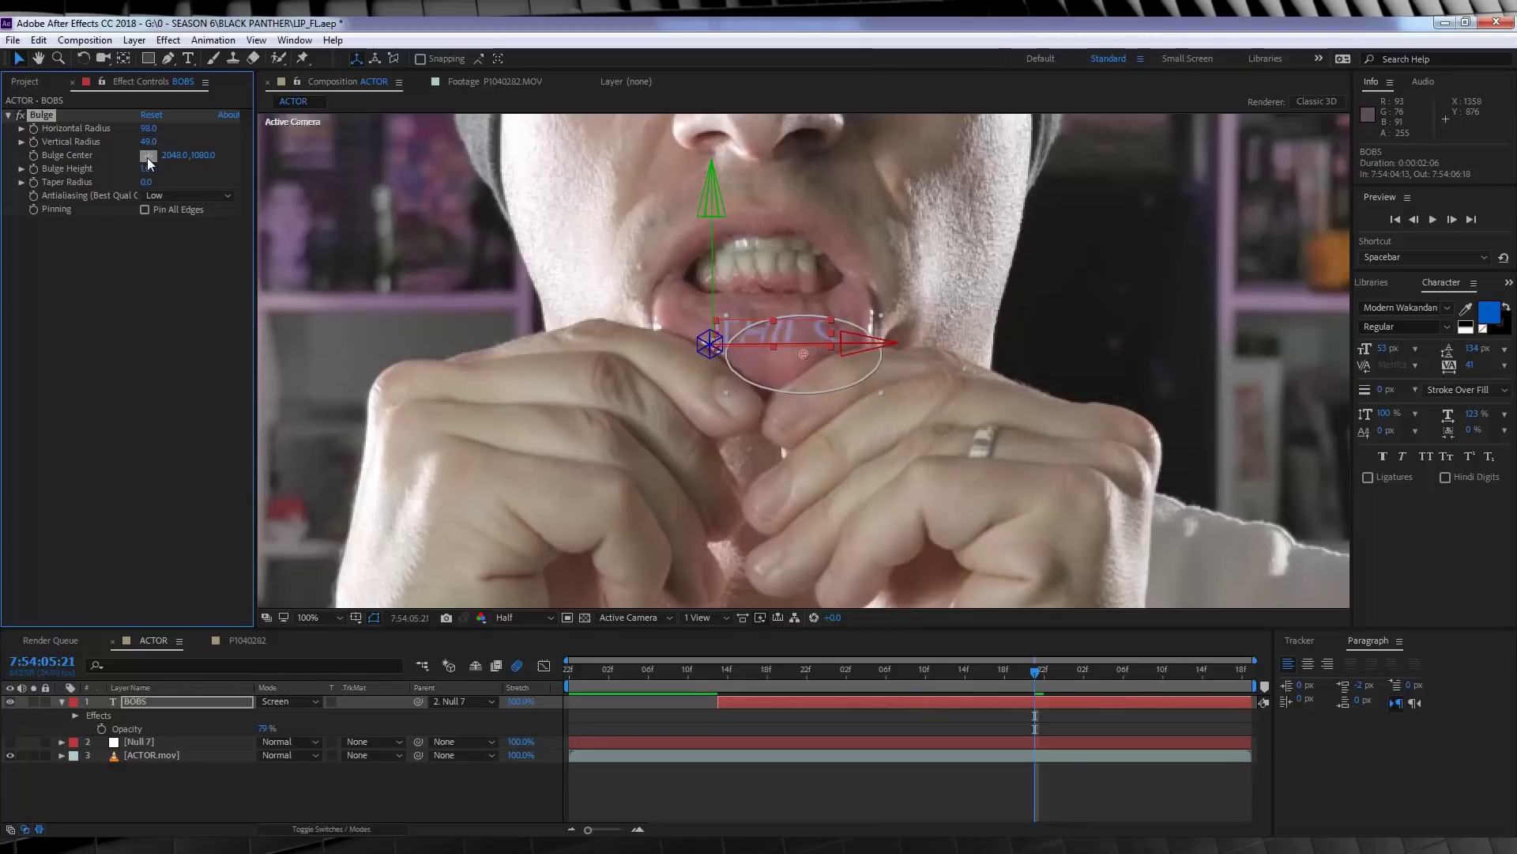
Centre the bulge on the lip text, set height 0.4, and widen horizontal radius to 121
left_click(148, 156)
left_click(768, 361)
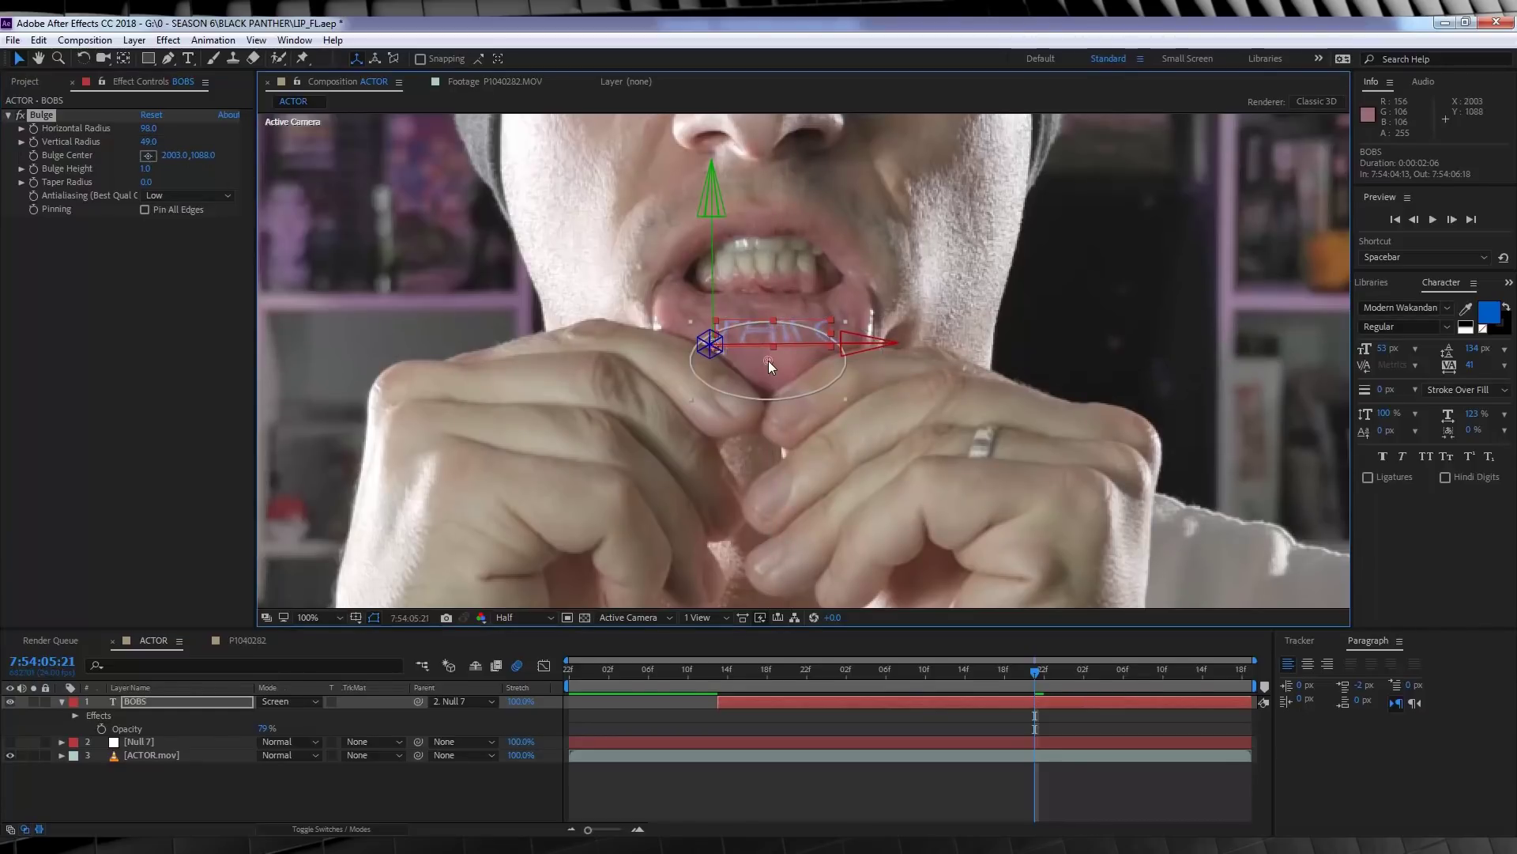
left_click(145, 169)
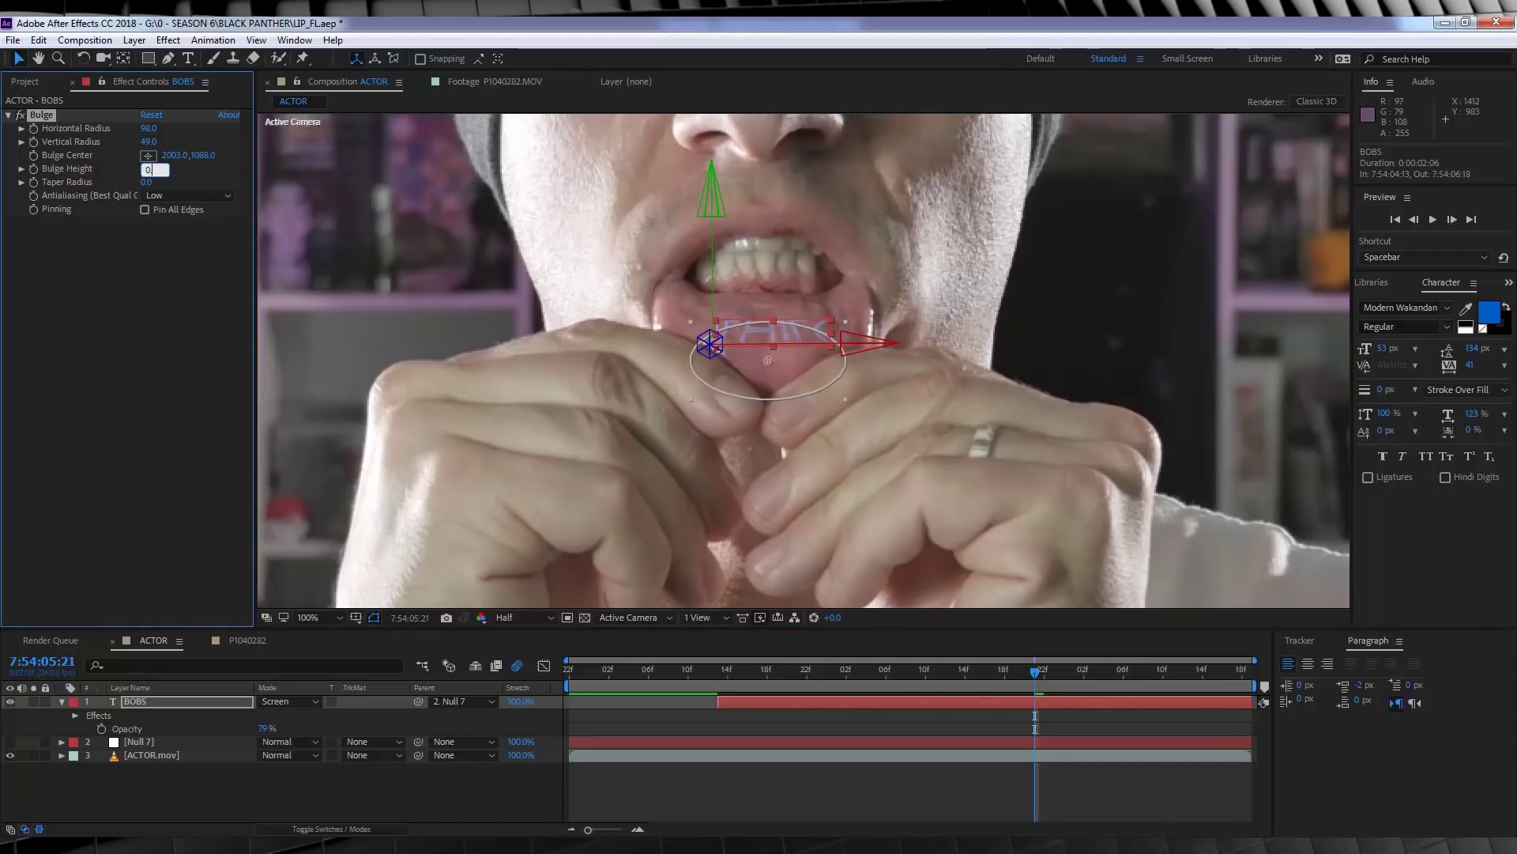
type("0.4")
key("Return")
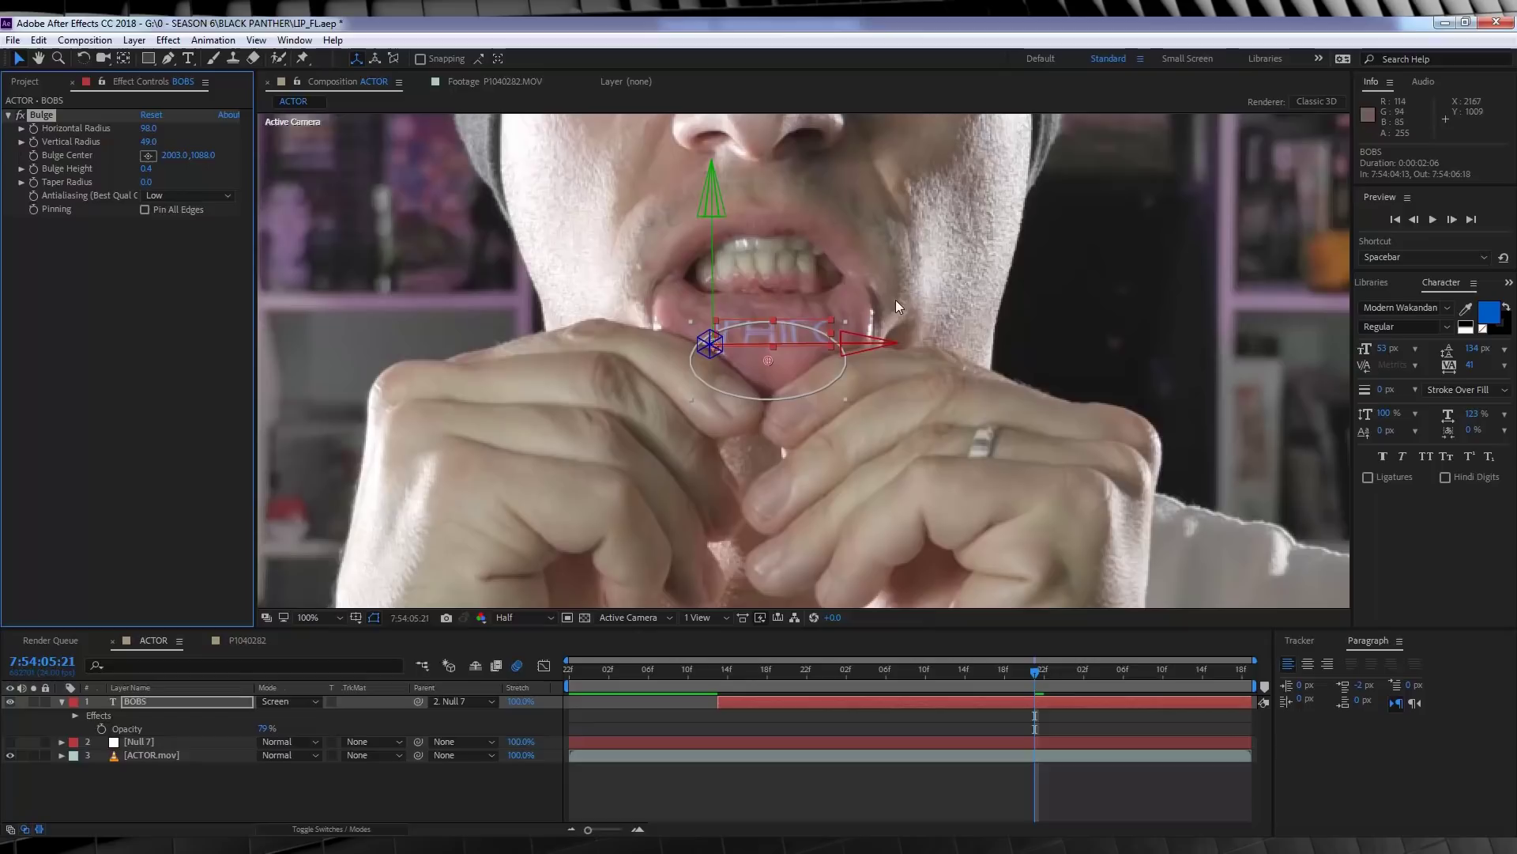
left_click_drag(784, 358, 792, 347)
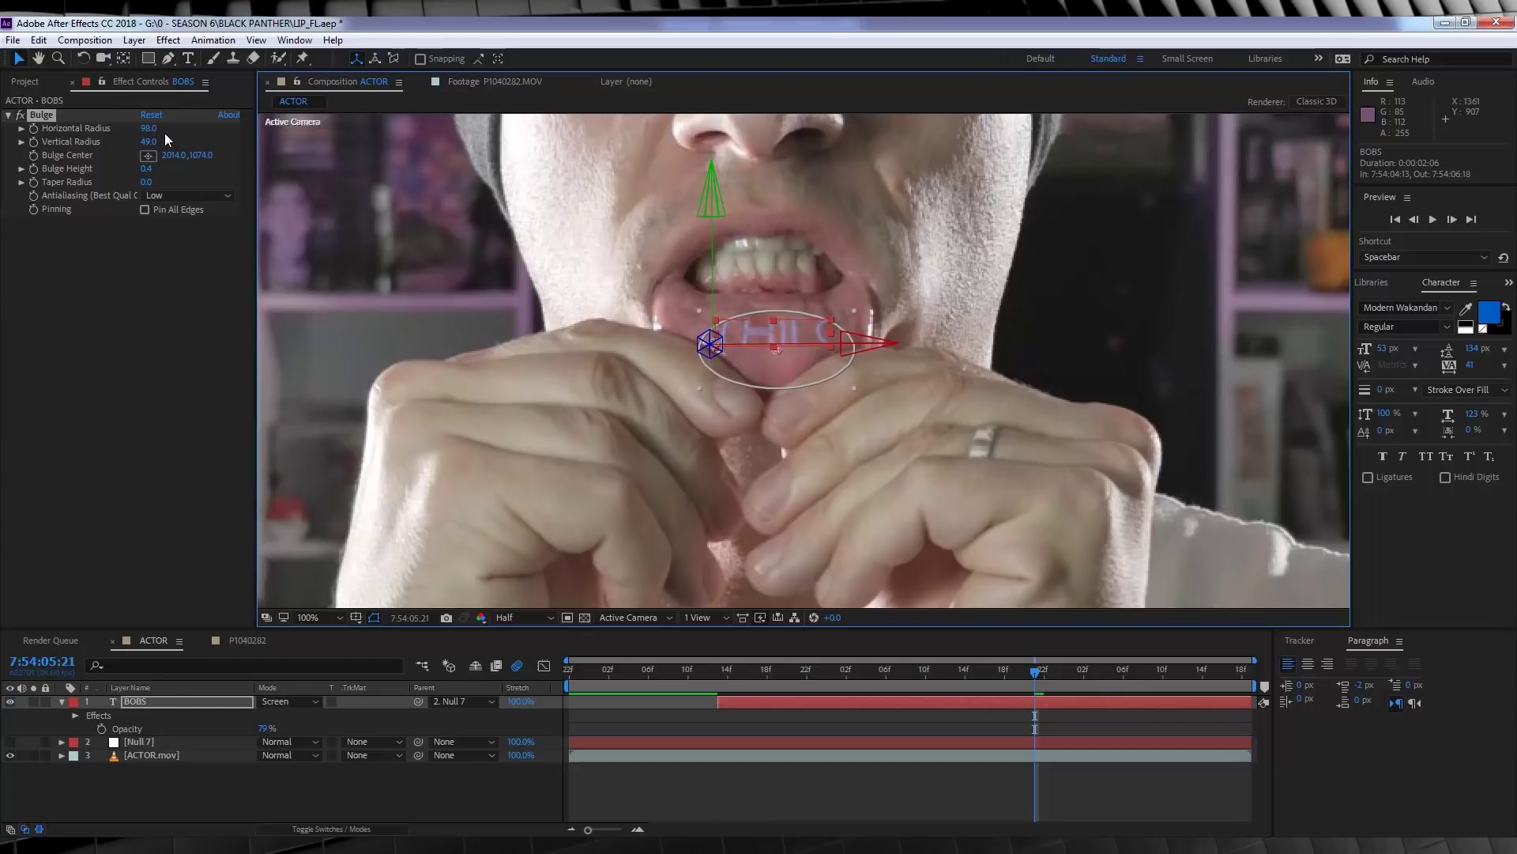
left_click_drag(165, 133, 182, 132)
key("F2")
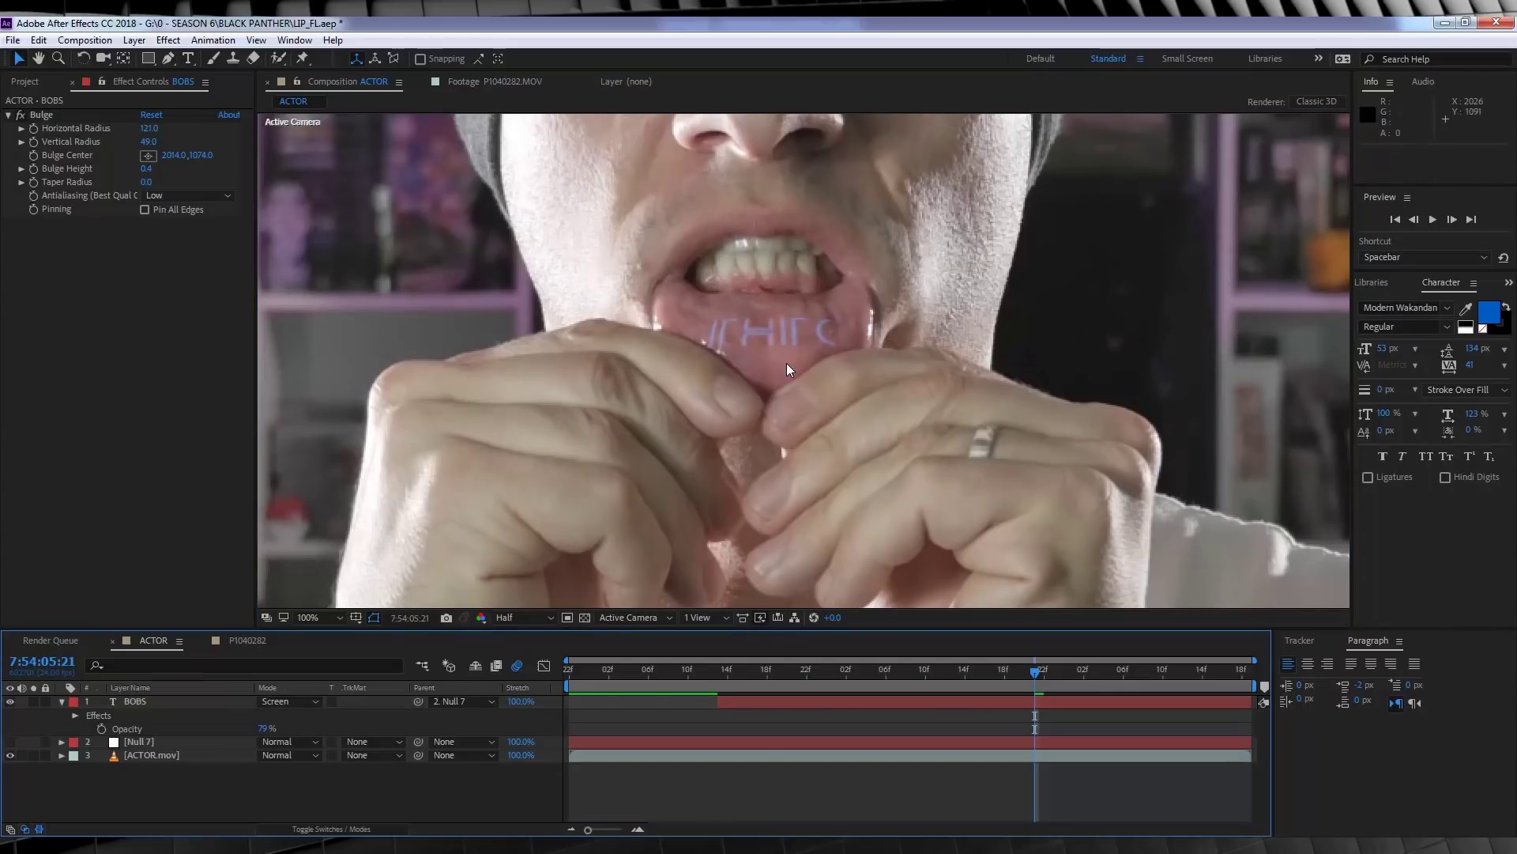
left_click(136, 702)
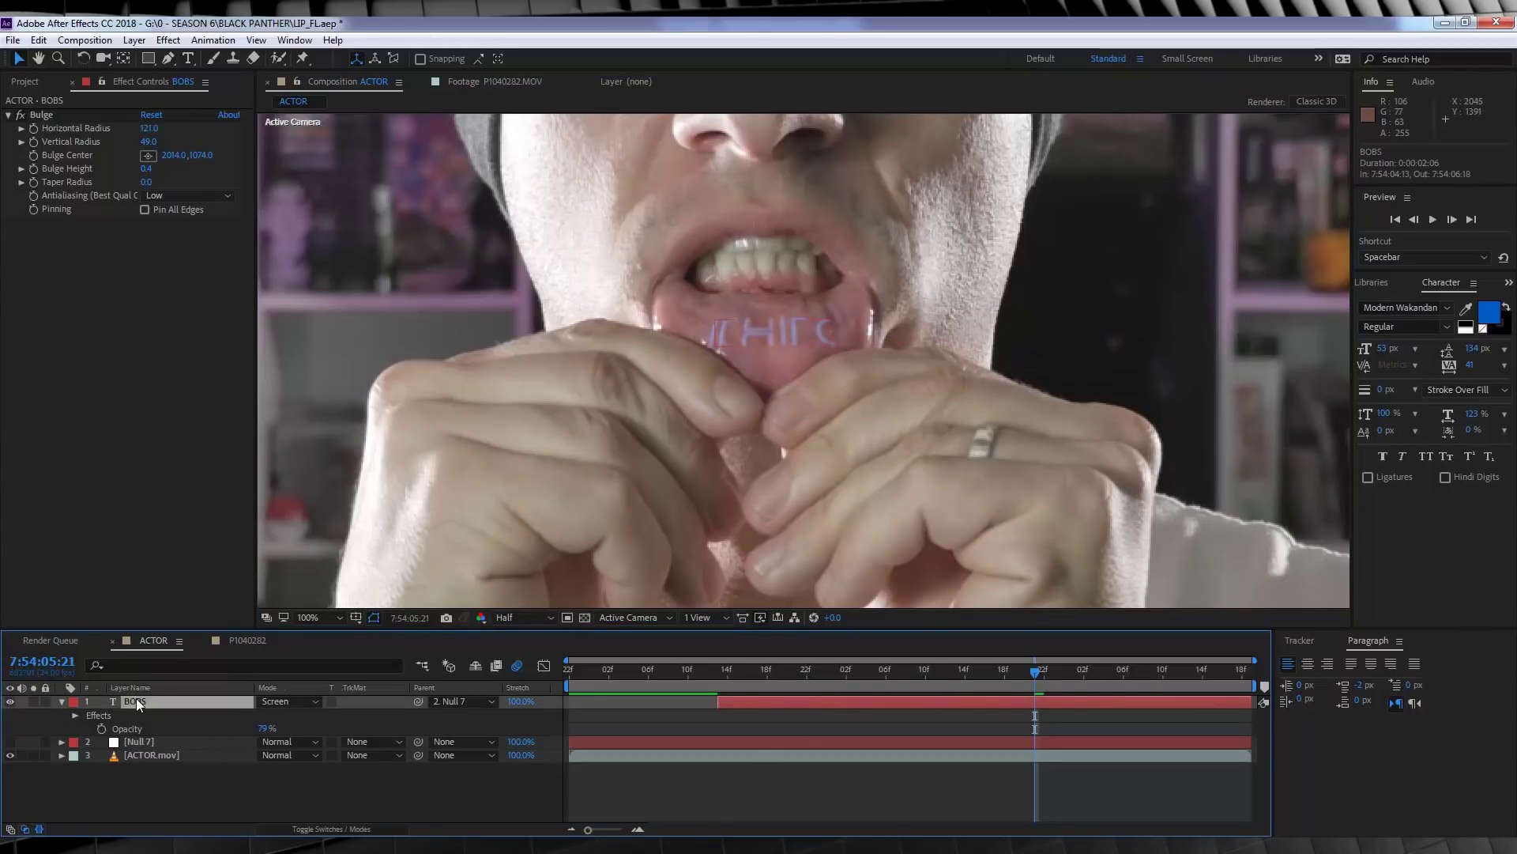
Apply a Gradient Wipe to the BOBS text with 71% softness and 35% completion
left_click(168, 40)
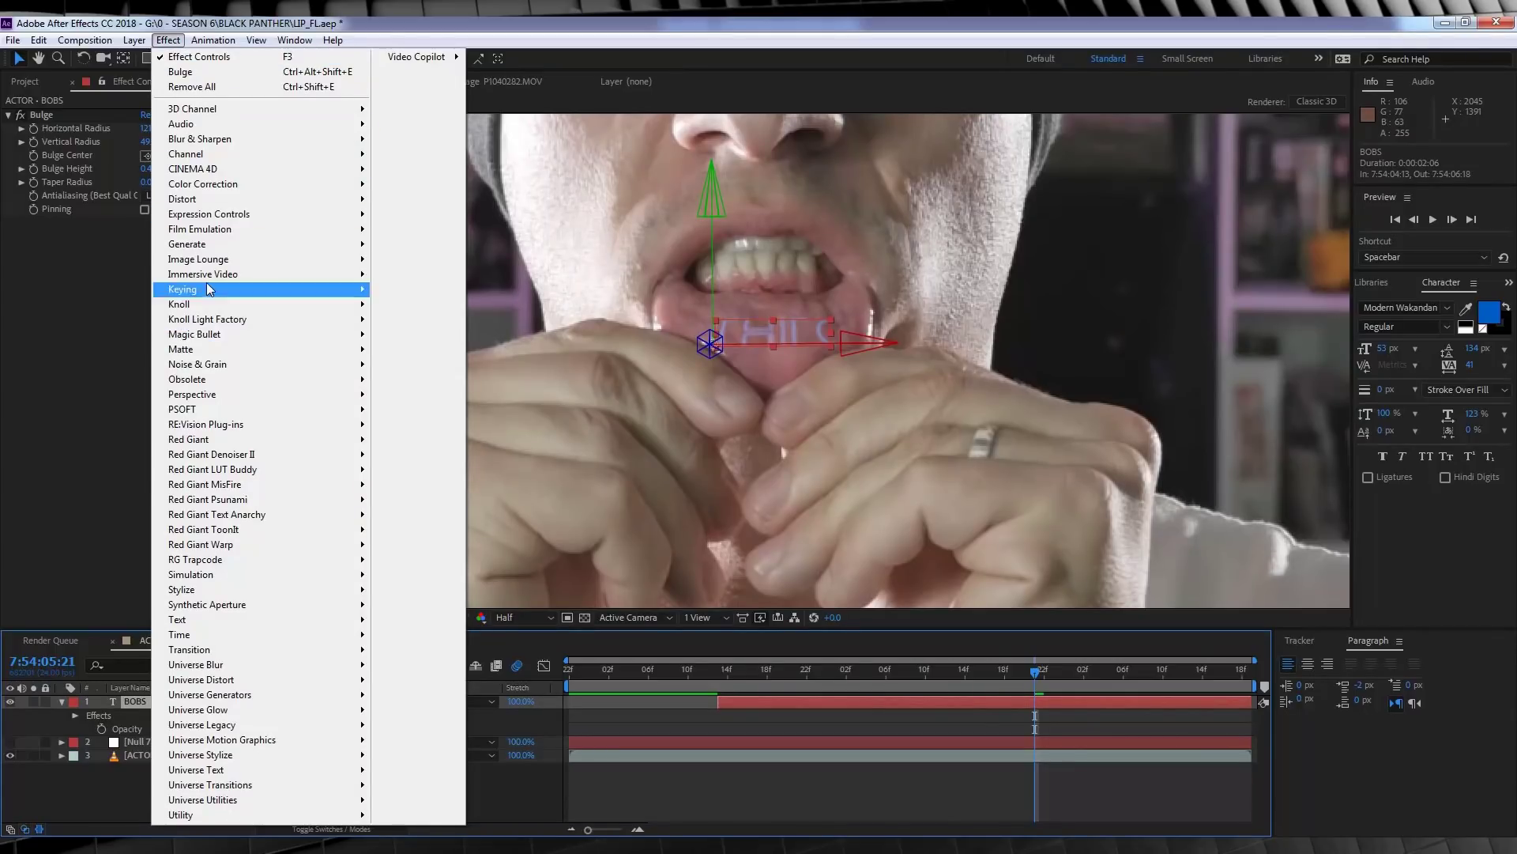
mouse_move(260, 649)
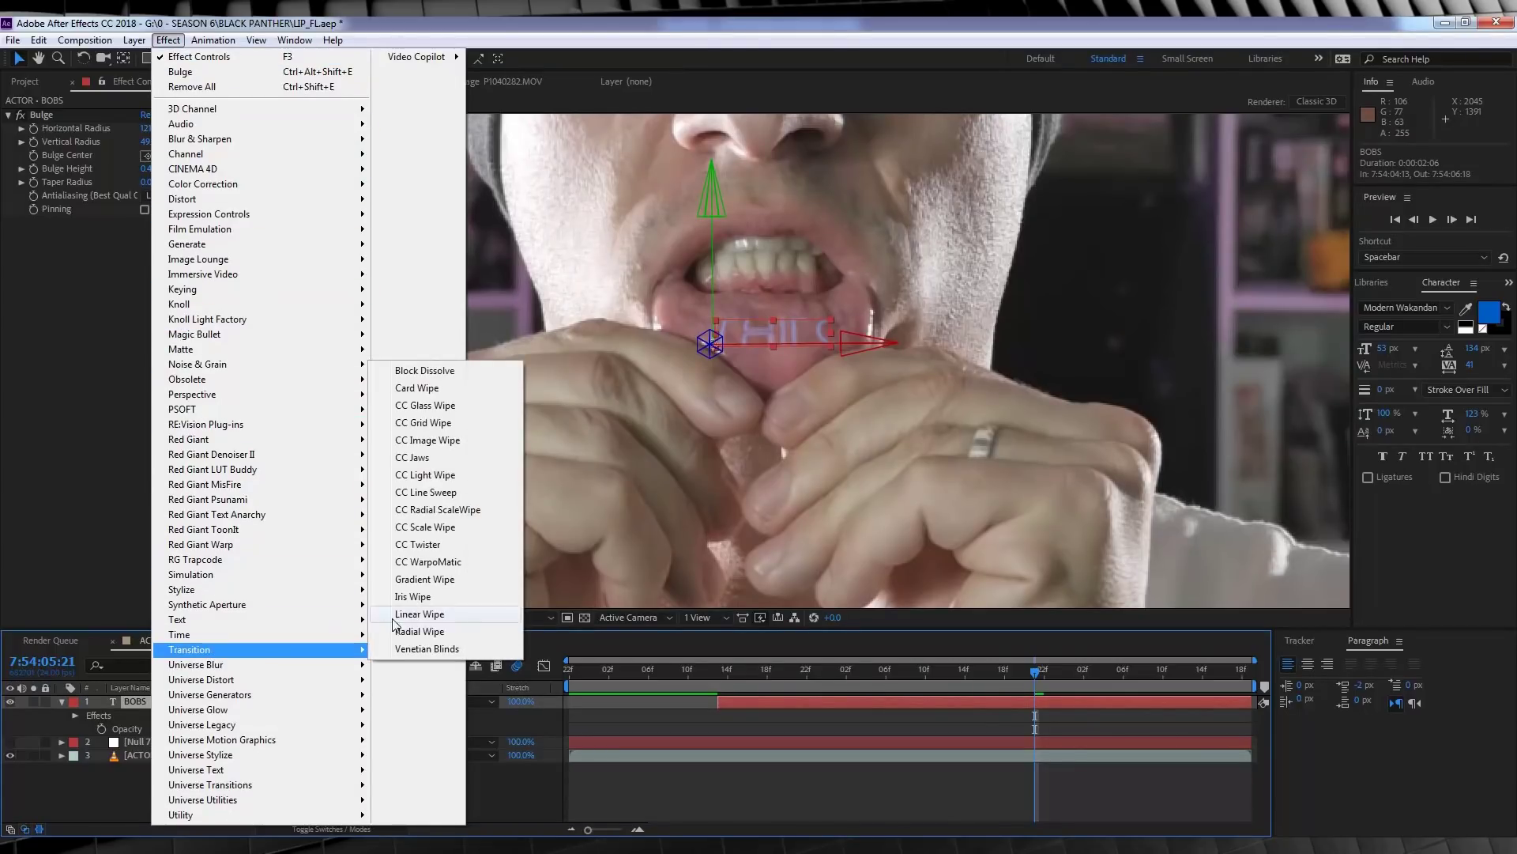
left_click(424, 579)
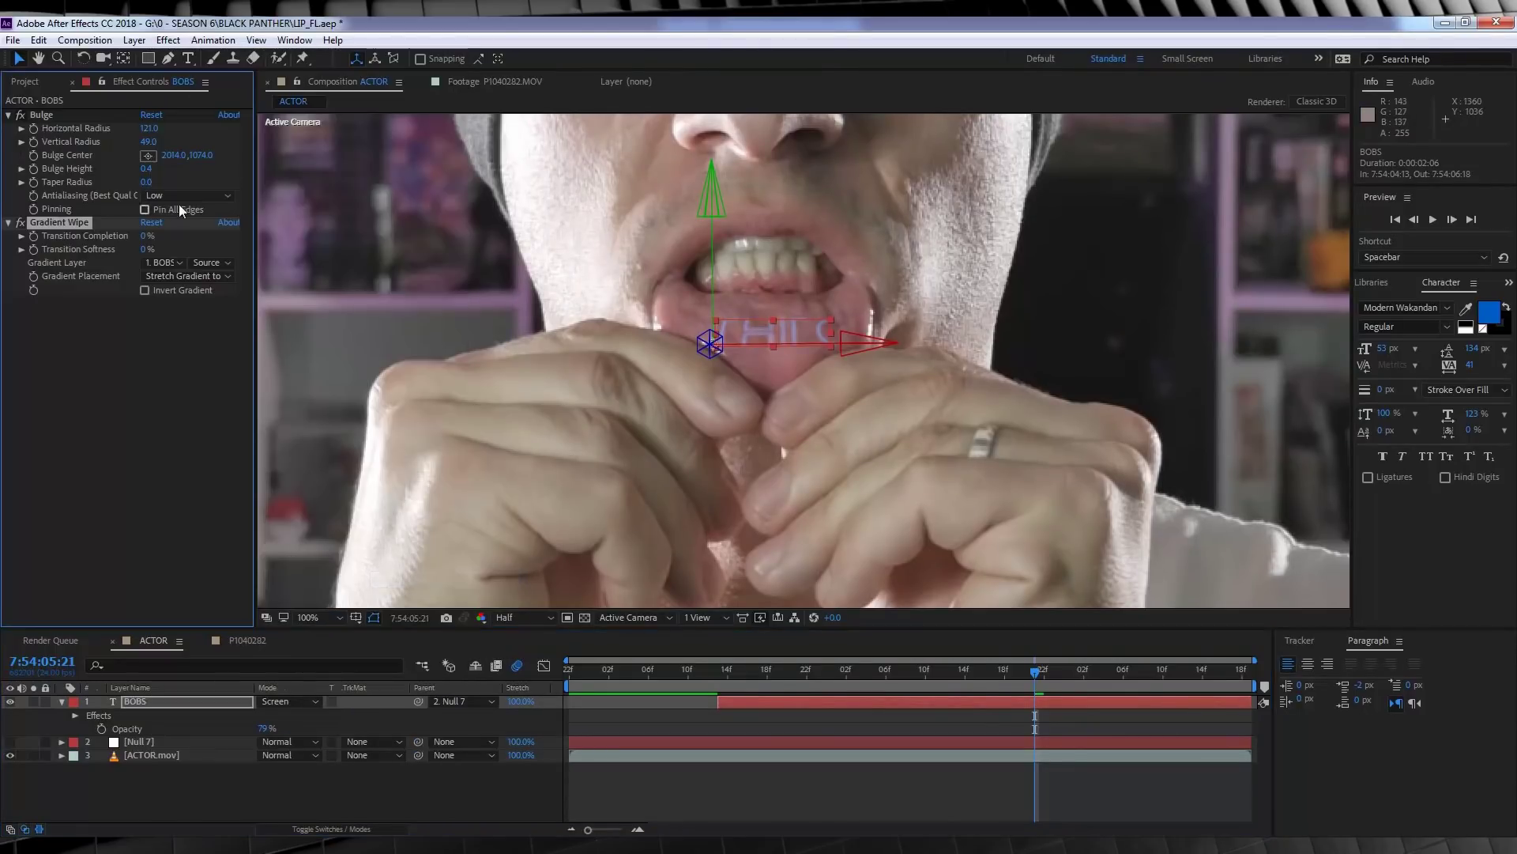
left_click(145, 250)
left_click(146, 235)
key("Return")
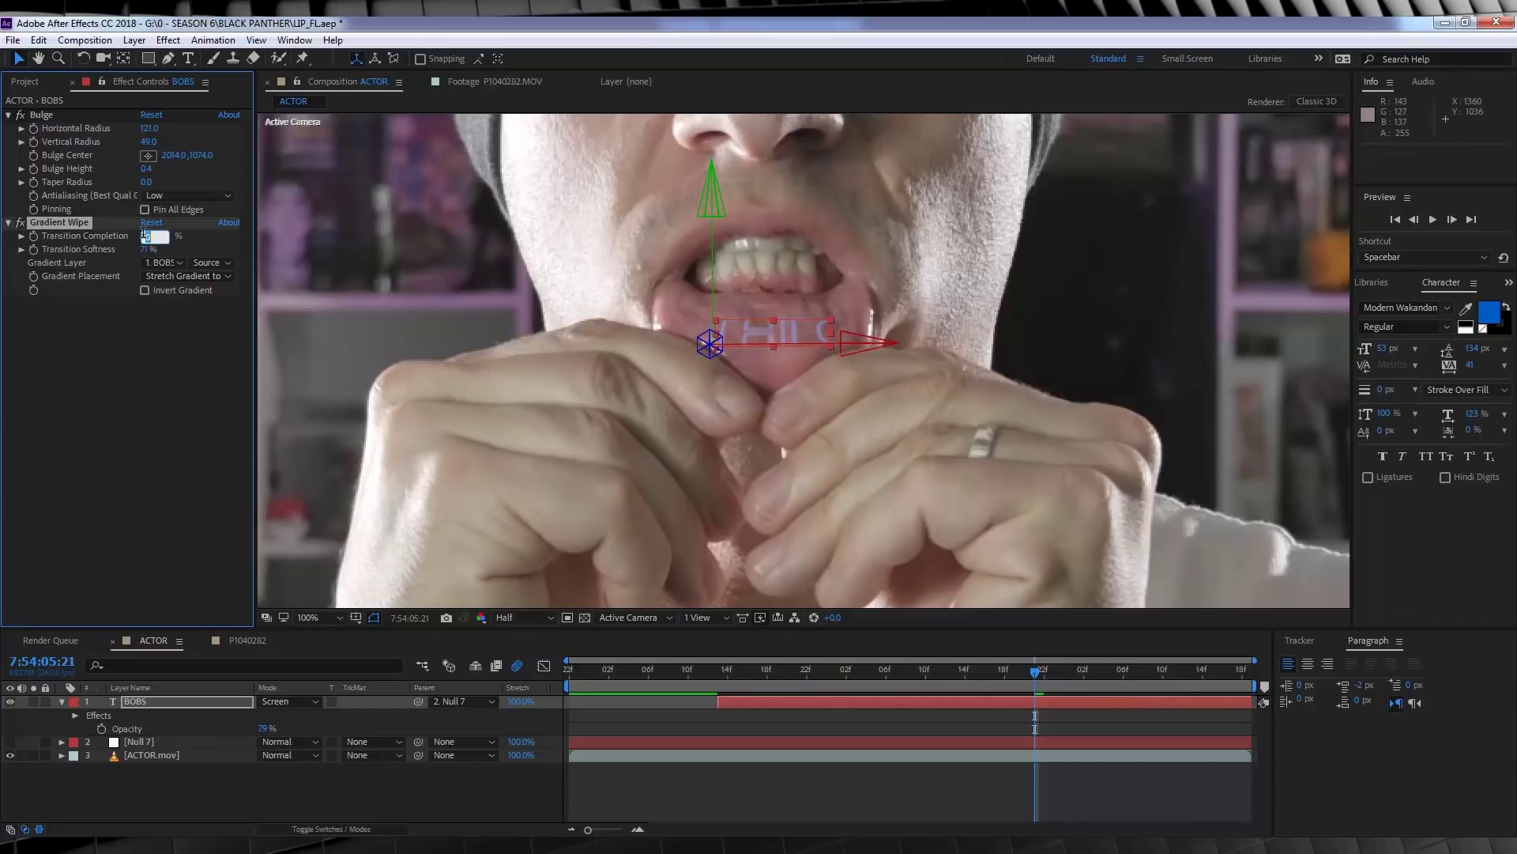
type("35")
key("Return")
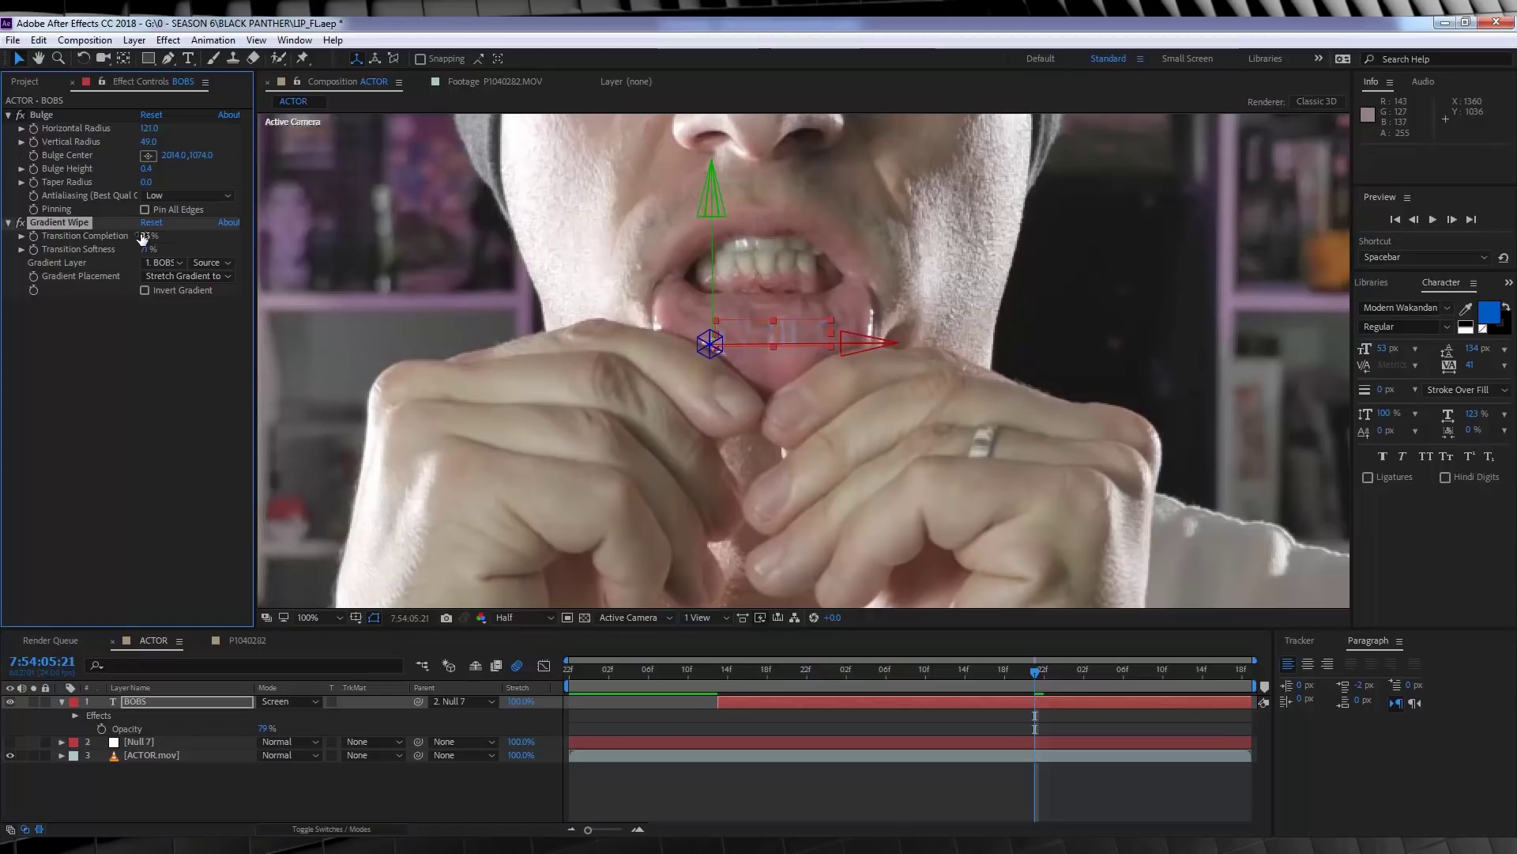
left_click(344, 799)
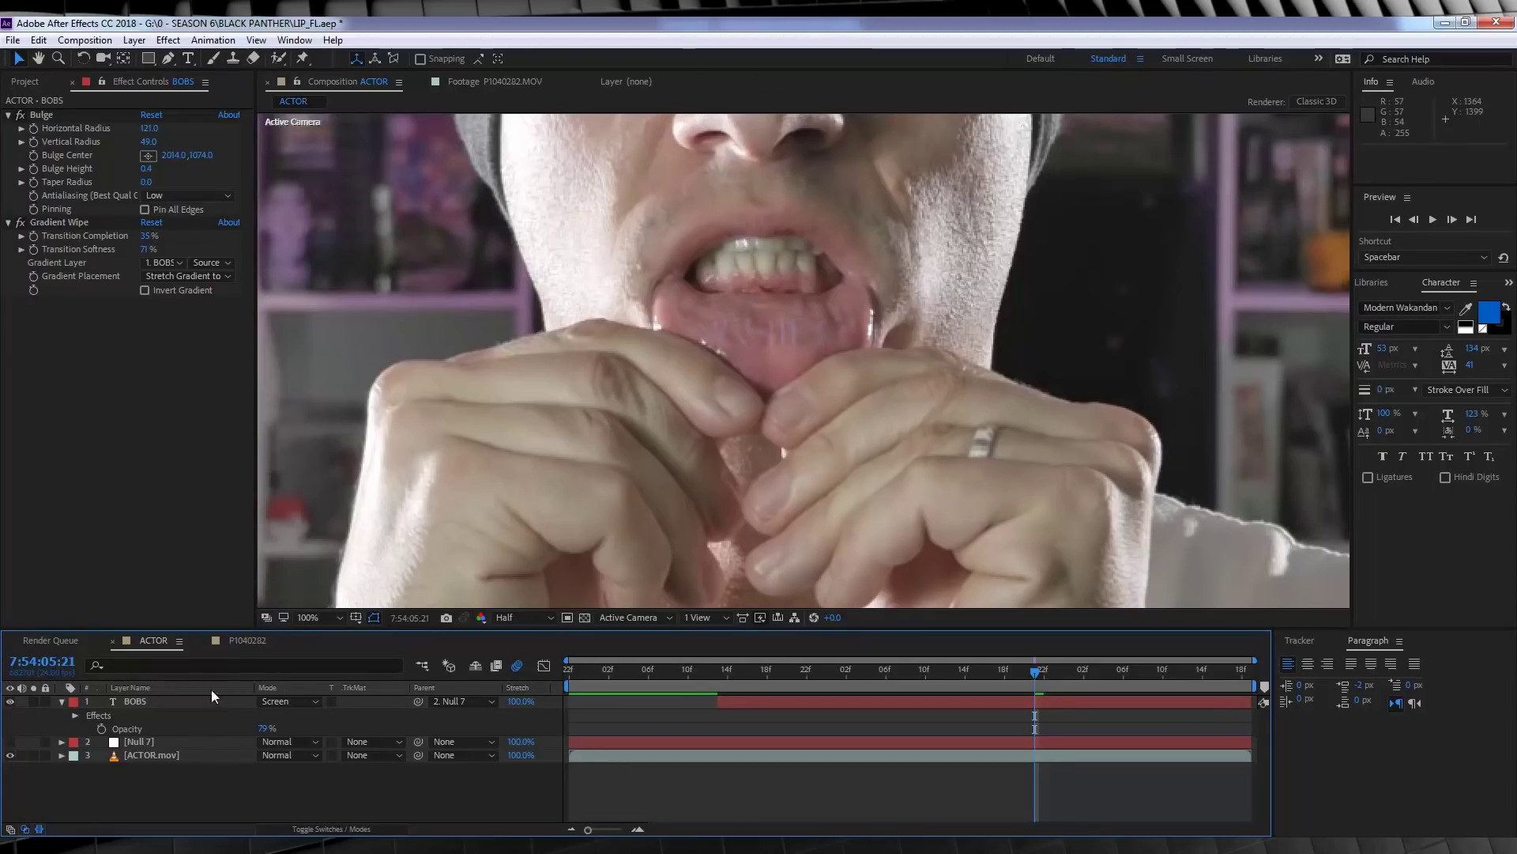
Add a Glow to the BOBS text layer with threshold 40% and radius 13
left_click(139, 702)
left_click(169, 39)
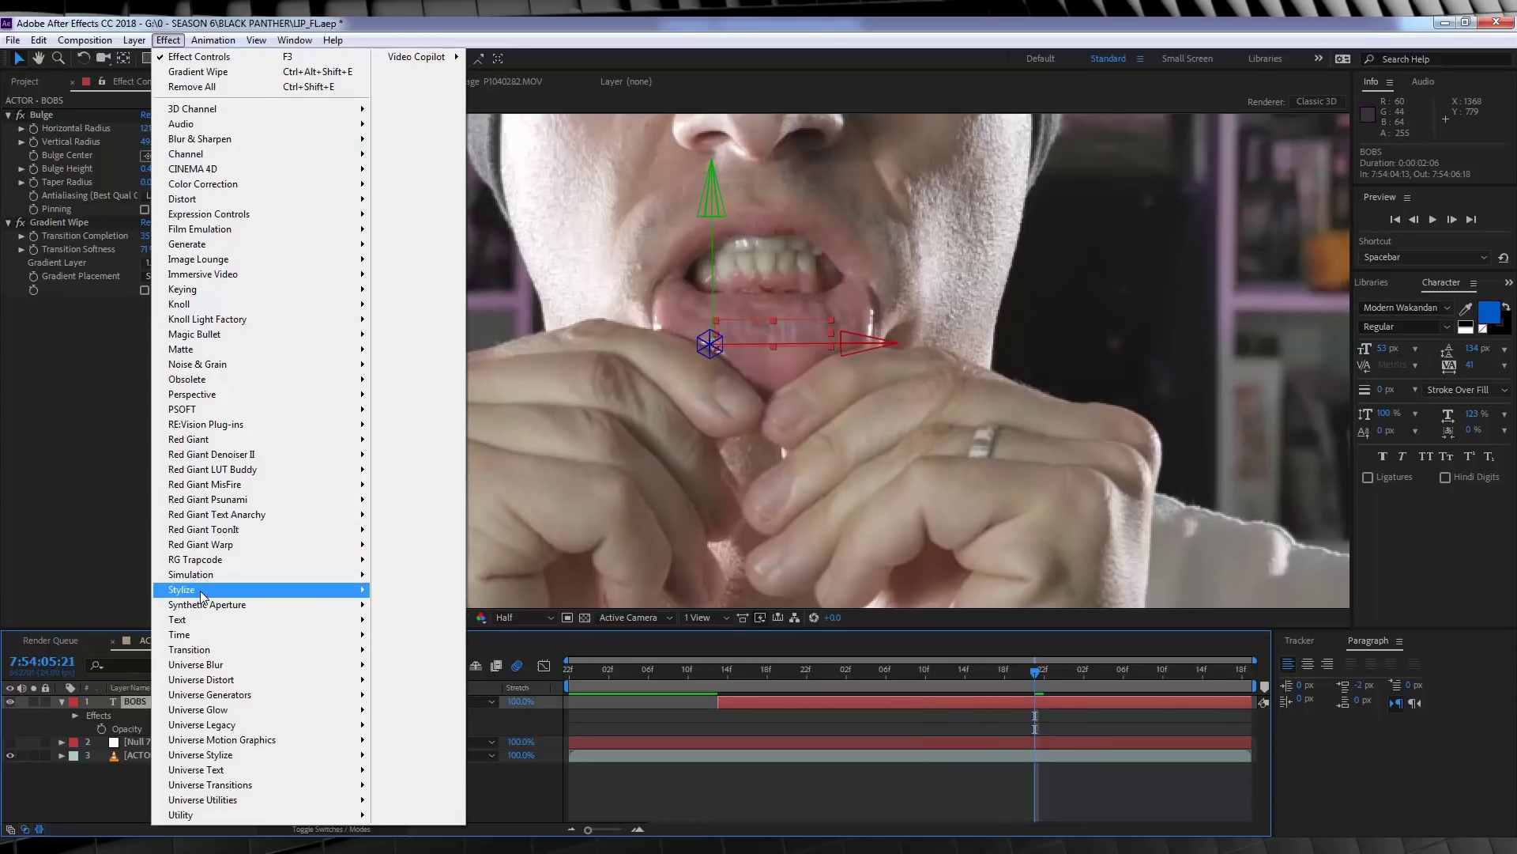
mouse_move(202, 595)
left_click(484, 447)
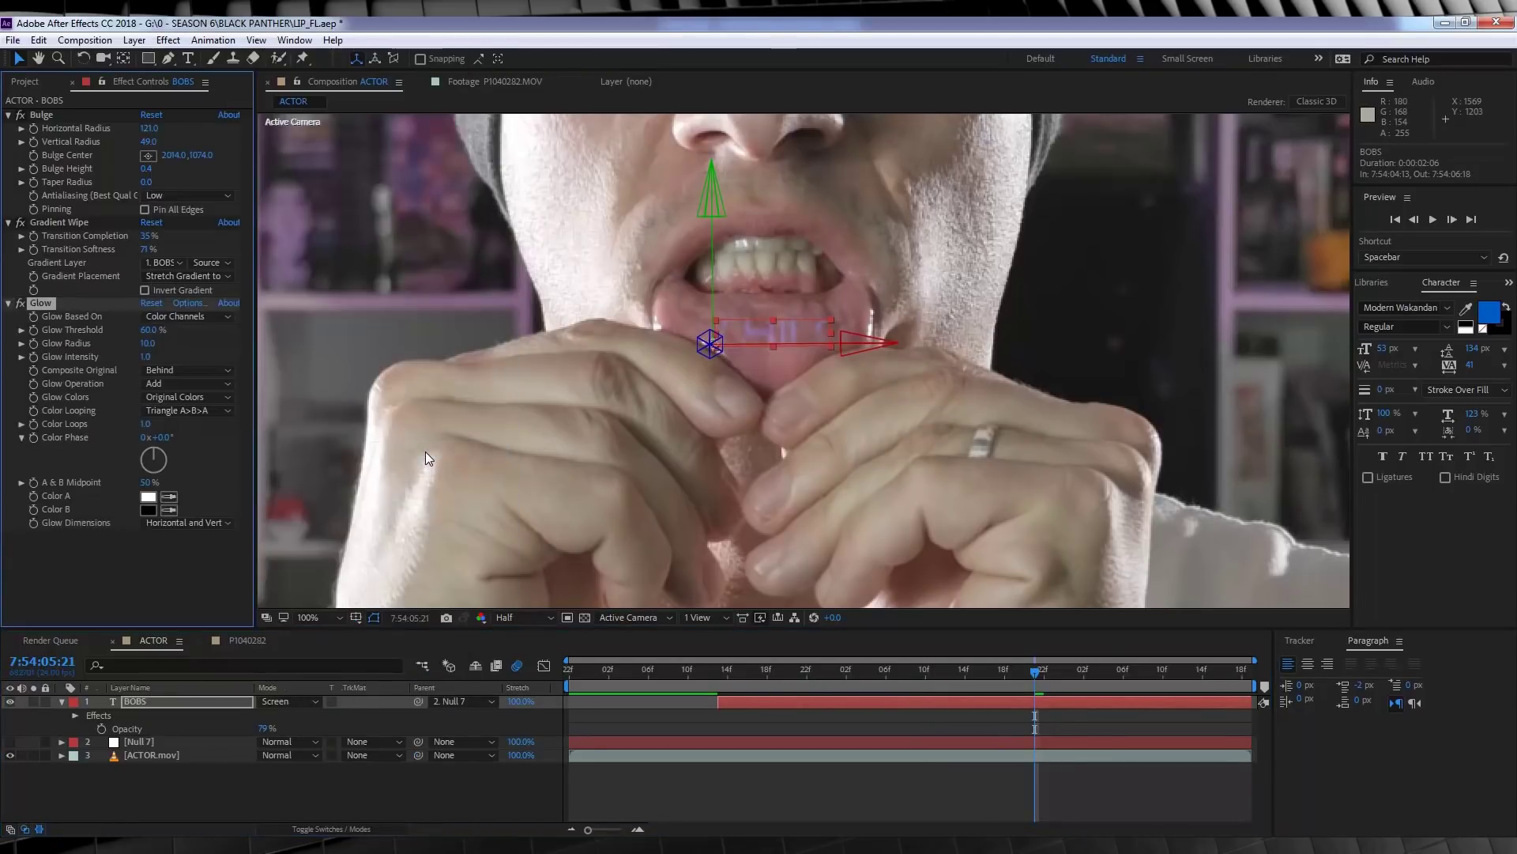
left_click(149, 329)
type("40")
key("Return")
left_click(149, 345)
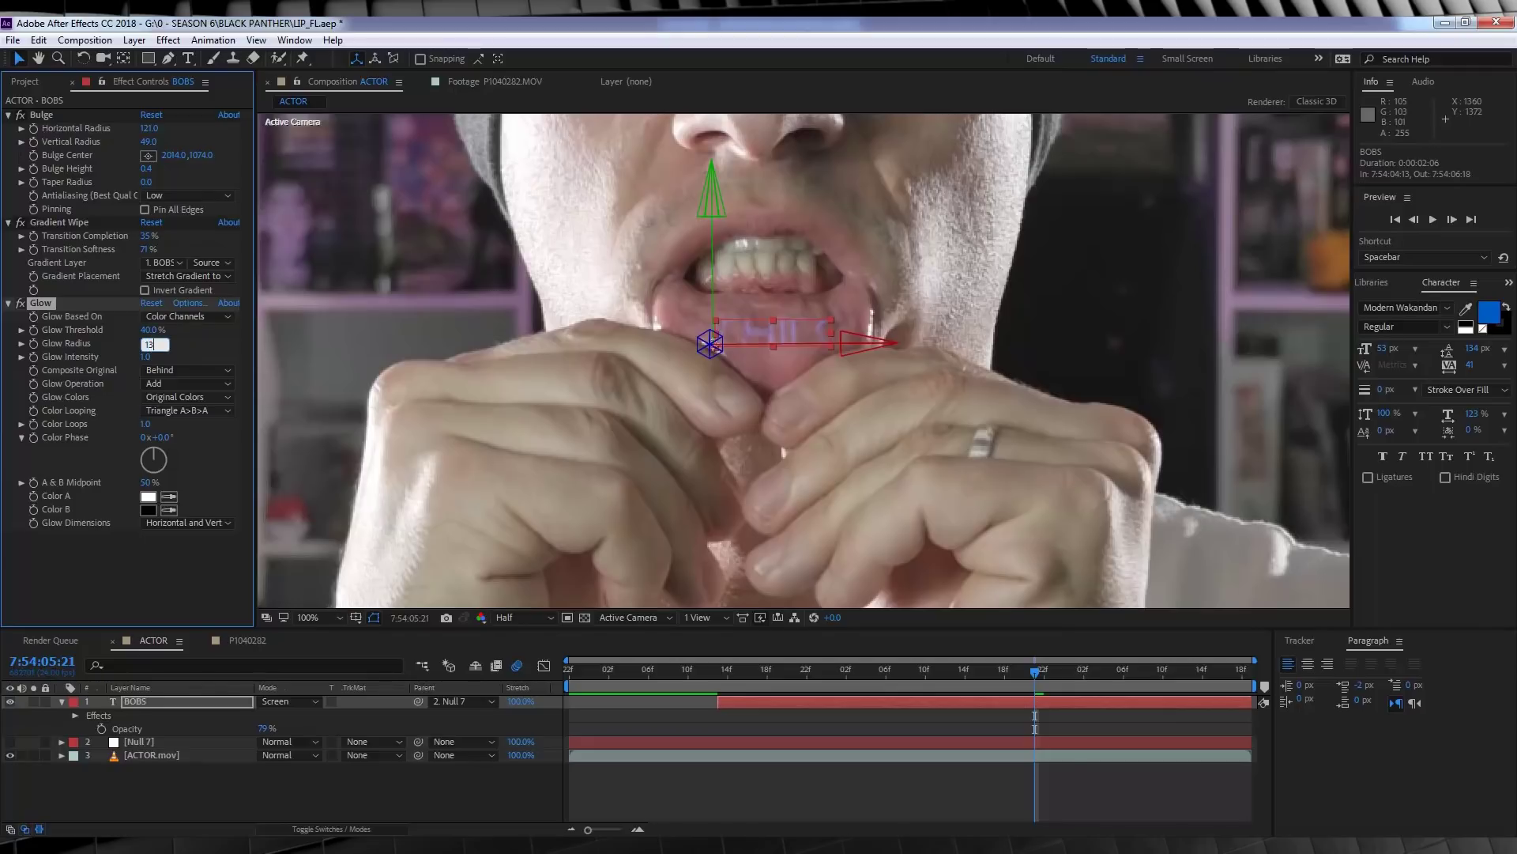
key("Return")
Add a second Glow with threshold 30% and radius 4
left_click(174, 41)
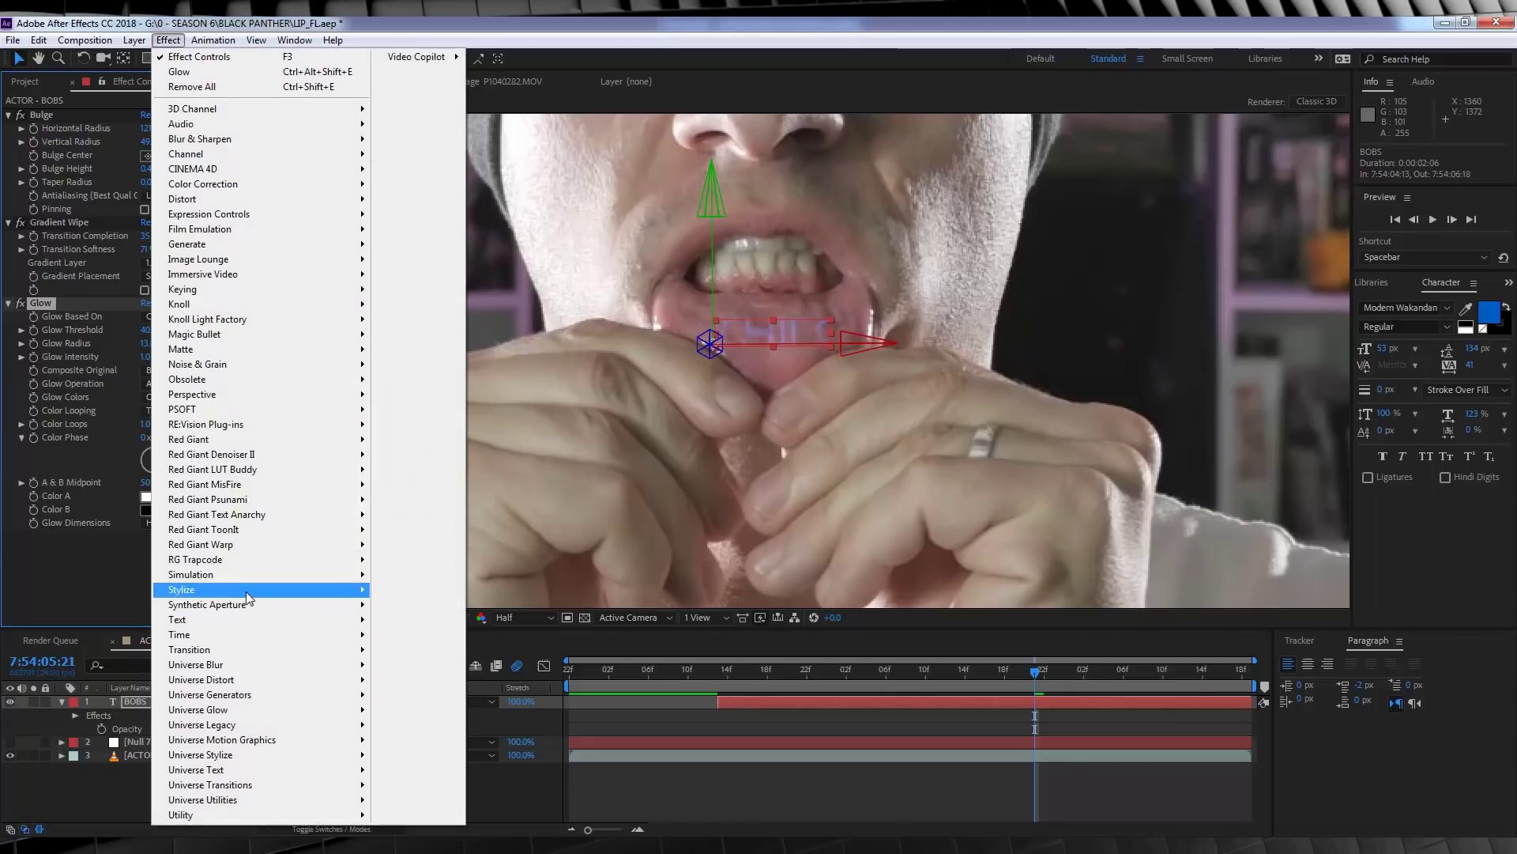
mouse_move(245, 590)
left_click(430, 449)
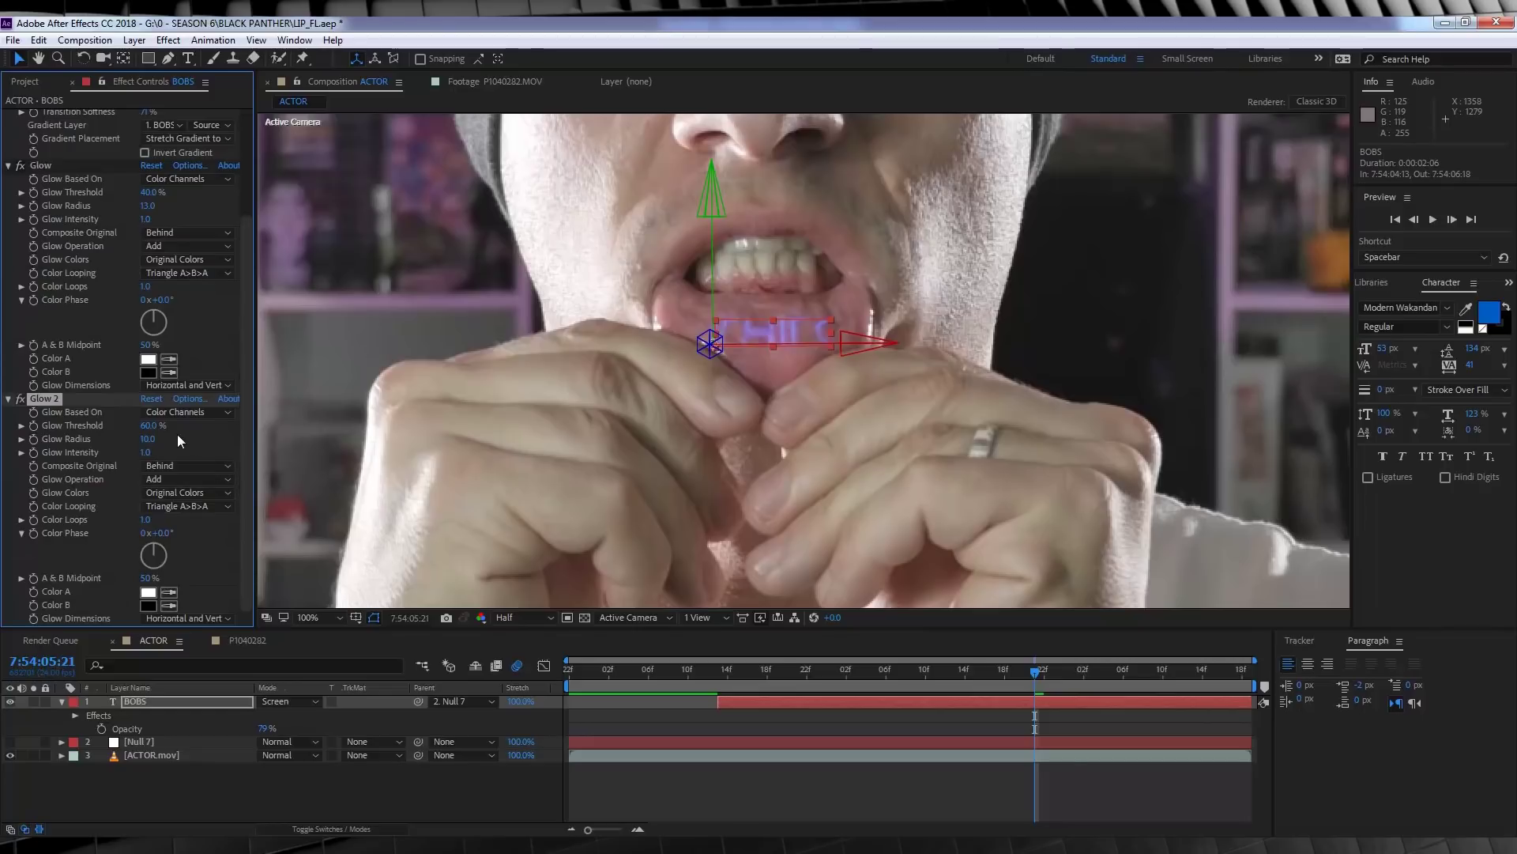
left_click(147, 426)
key("Return")
left_click(148, 439)
key("Return")
left_click(753, 806)
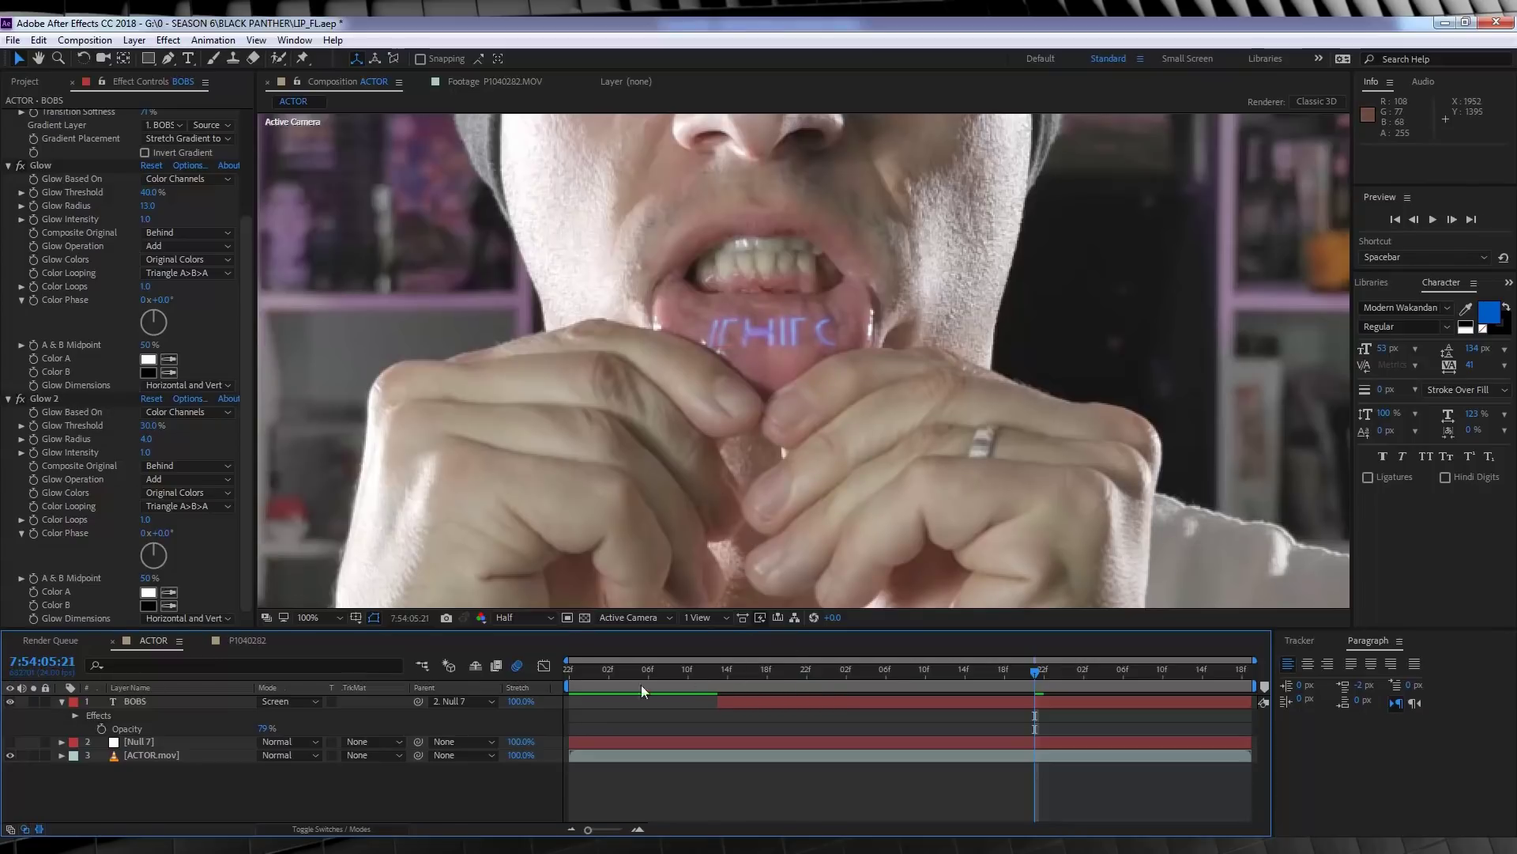
Set viewer magnification to Fit up to 100% and play the shot's preview from the start
left_click(316, 616)
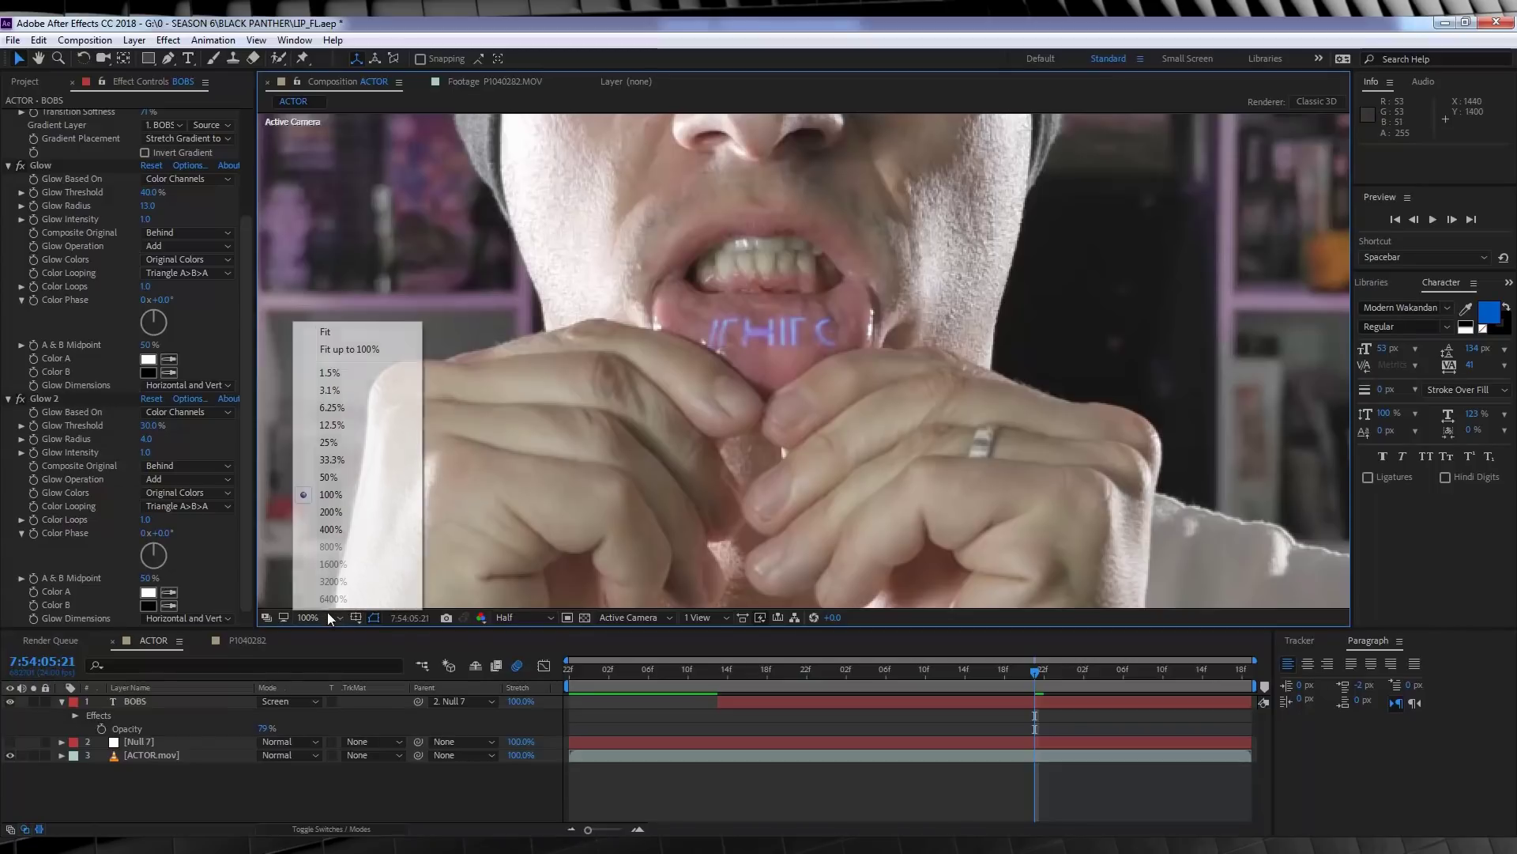
left_click(349, 349)
left_click(728, 814)
key("space")
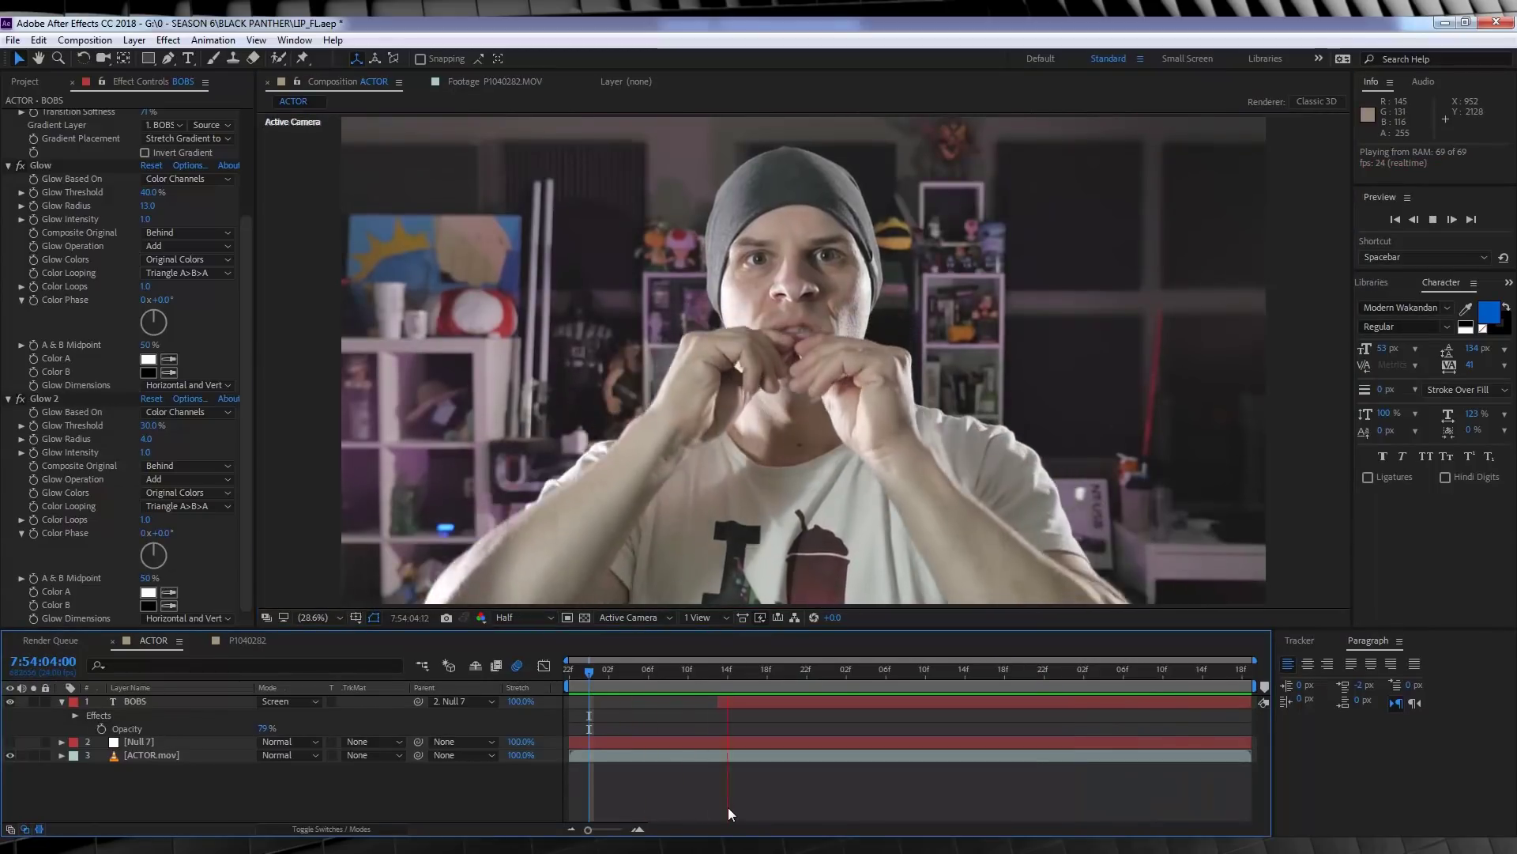